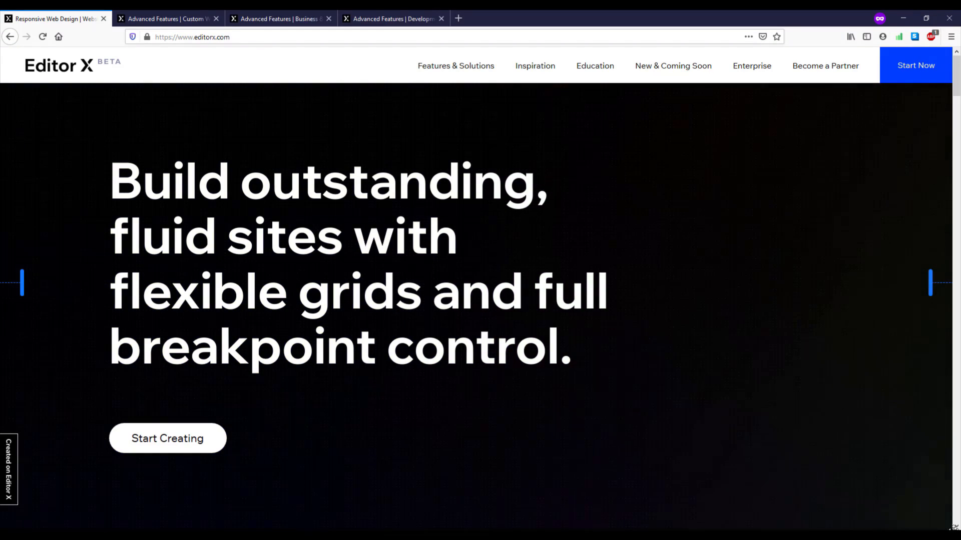
# Look through the Editor X homepage down to the responsive editor preview with its sizing and docking settings
pyautogui.scroll(-7, 481, 300)
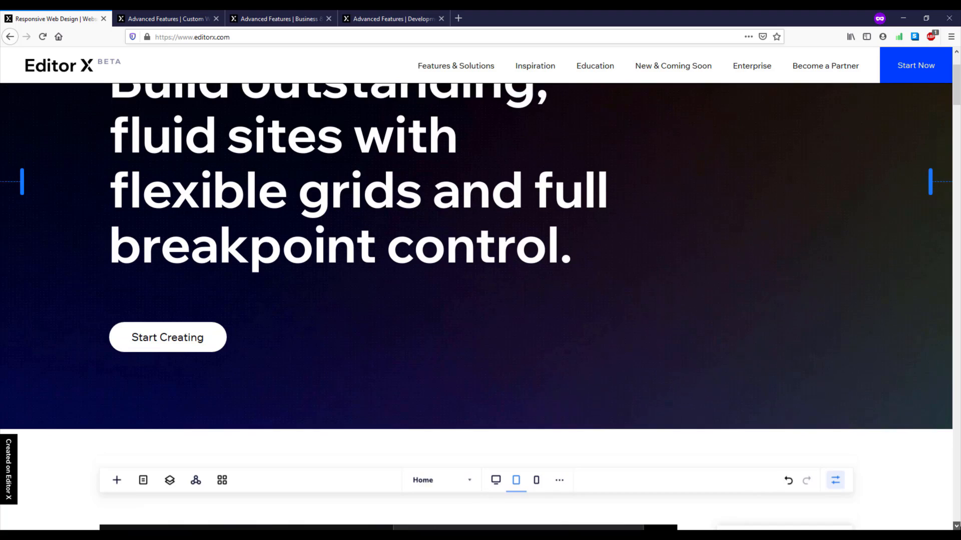
pyautogui.scroll(-3, 481, 300)
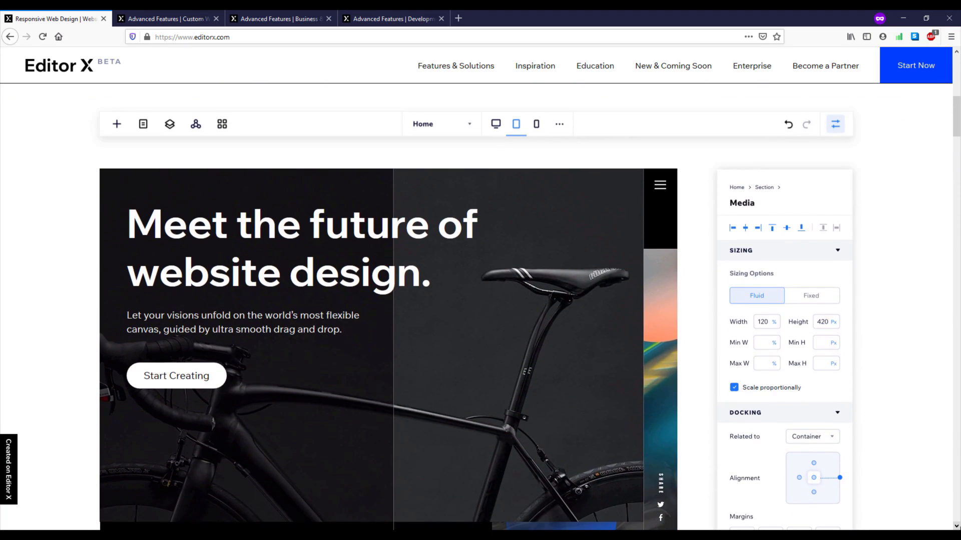
pyautogui.scroll(-1, 533, 303)
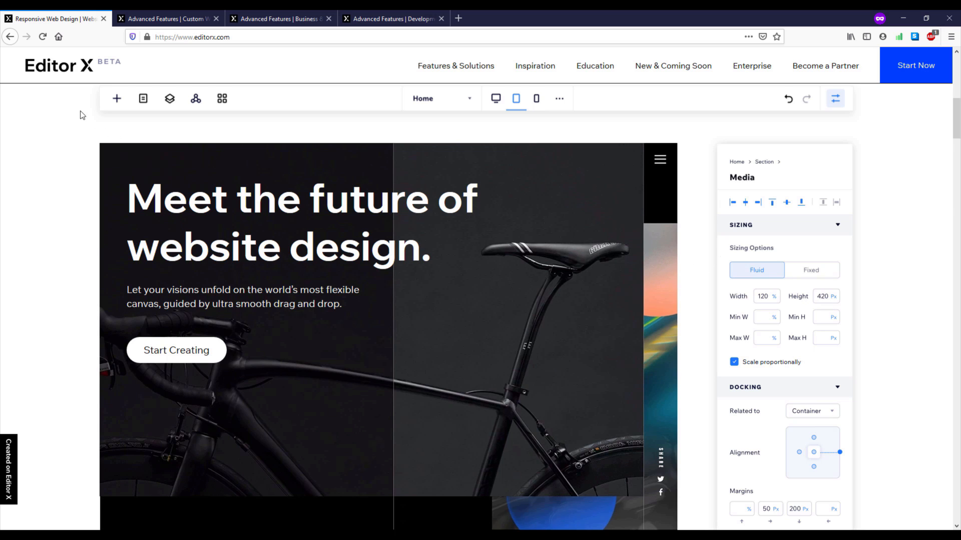
# Review the Breakpoint precision and Fluid design sections on the already opened main features page
pyautogui.click(165, 21)
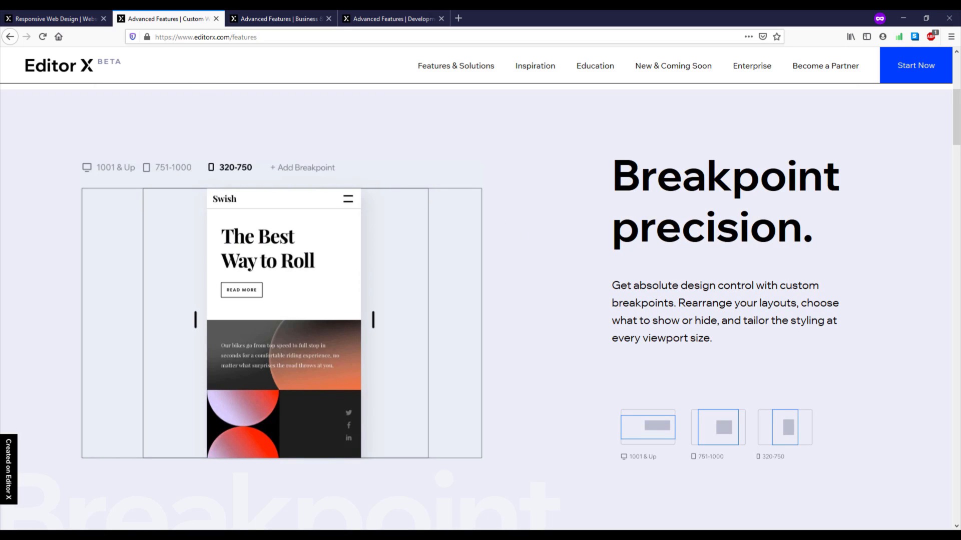
pyautogui.moveTo(625, 192); pyautogui.dragTo(819, 237)
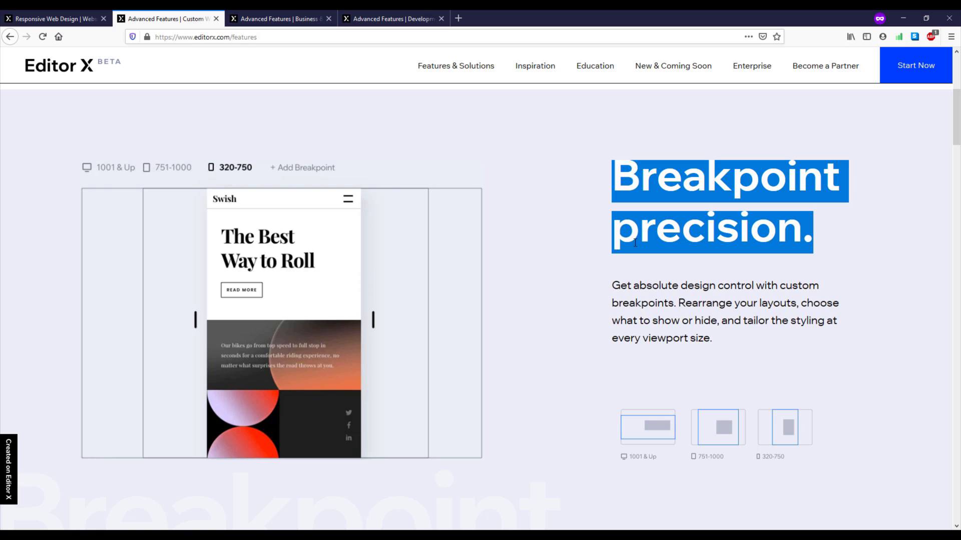
pyautogui.click(762, 244)
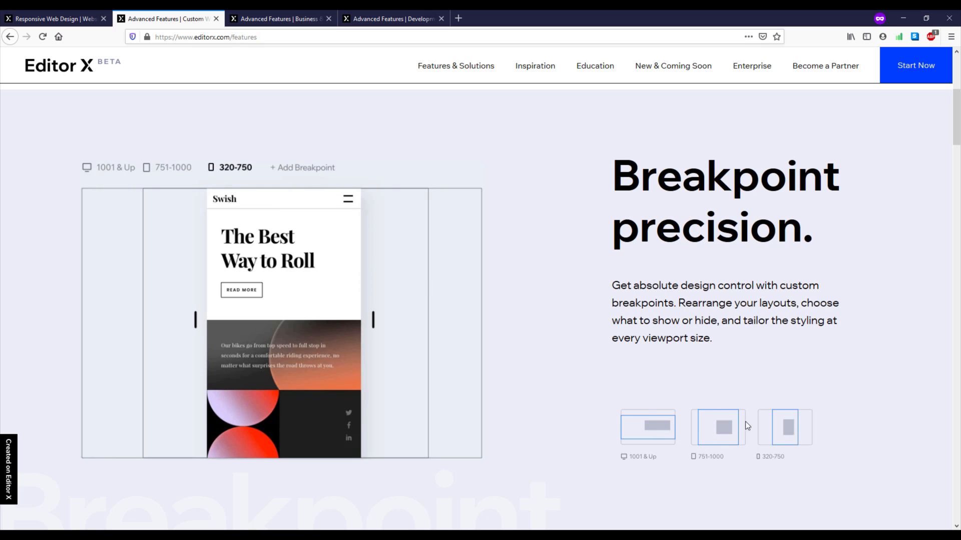
pyautogui.scroll(-8, 701, 386)
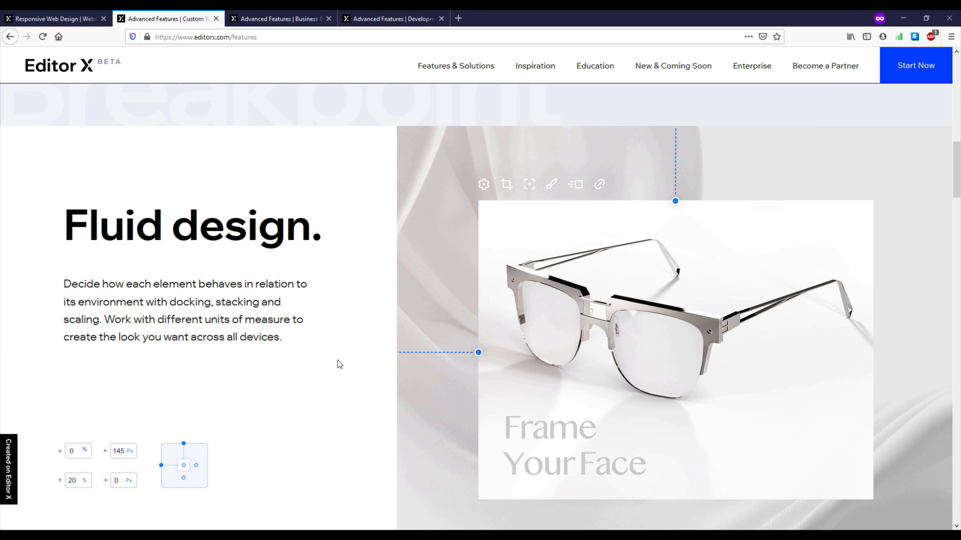
pyautogui.scroll(-1, 339, 357)
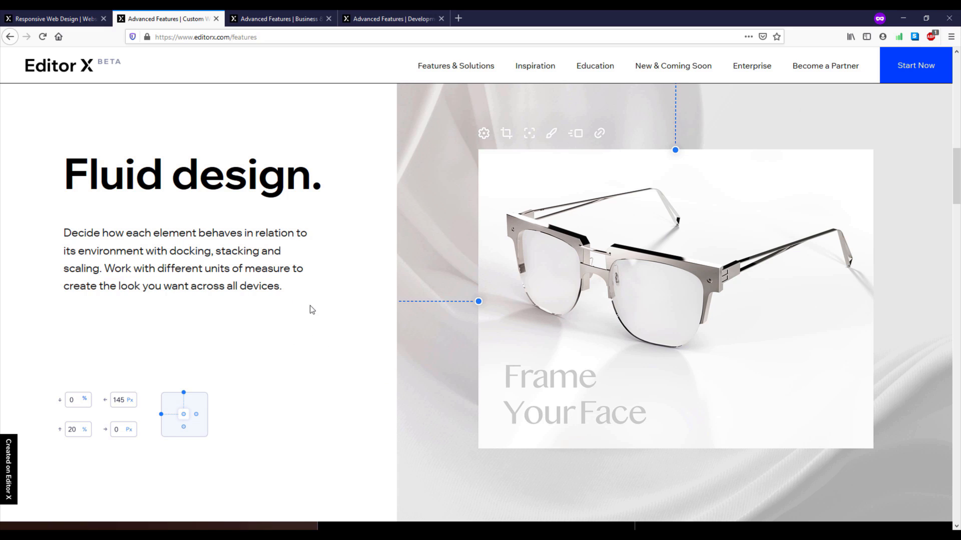
# Review the CSS Grid layouts and Flexbox technology sections of the features page
pyautogui.scroll(-5, 295, 349)
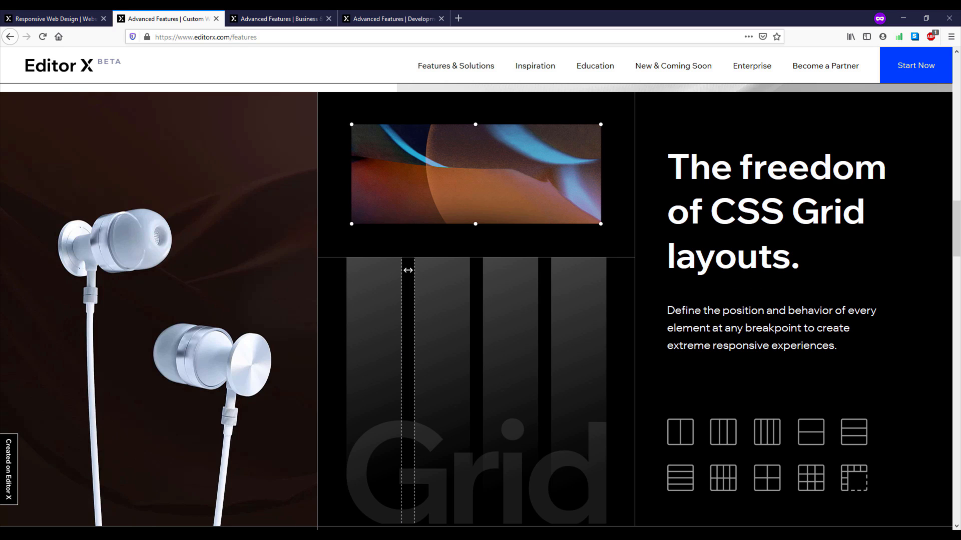
pyautogui.scroll(-2, 764, 263)
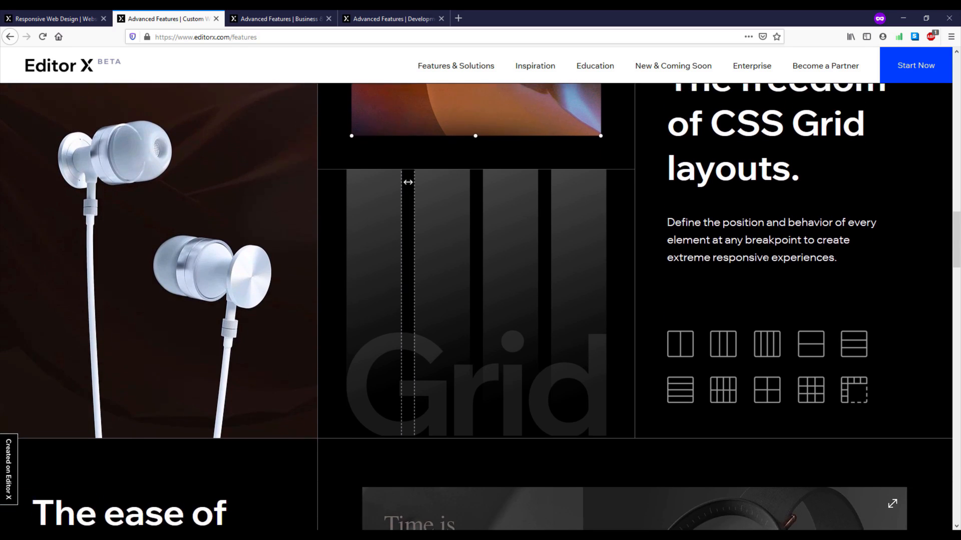
pyautogui.scroll(2, 766, 261)
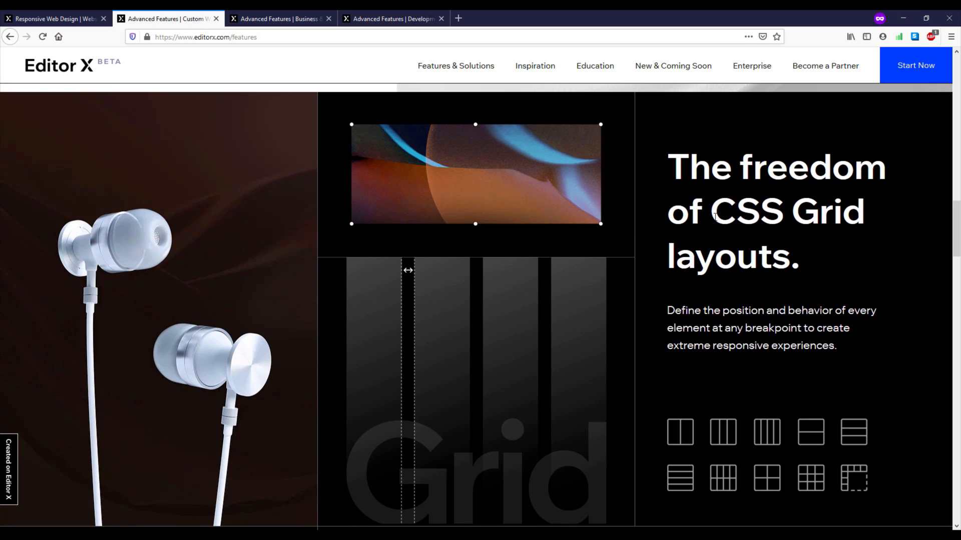
pyautogui.moveTo(715, 216); pyautogui.dragTo(884, 228)
pyautogui.click(683, 266)
pyautogui.scroll(-8, 682, 266)
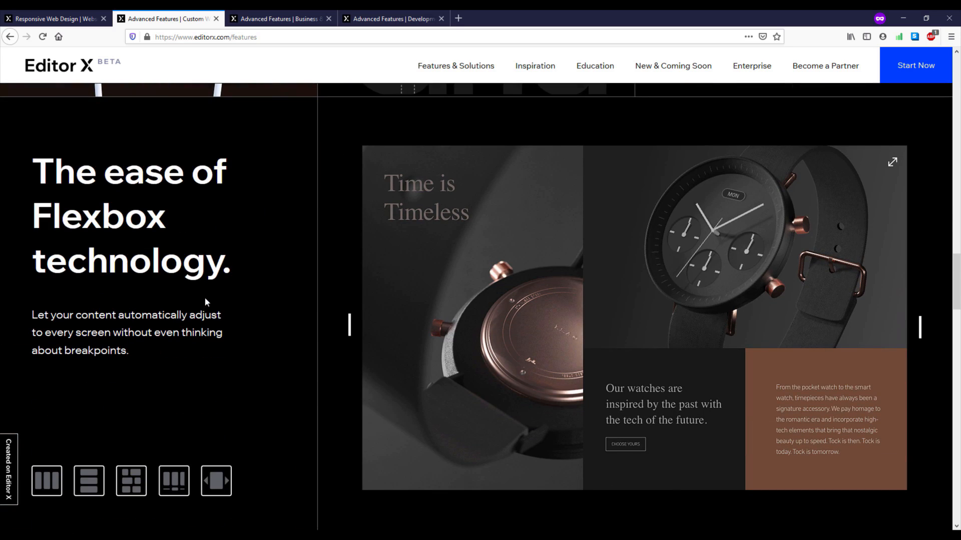
pyautogui.scroll(-1, 205, 299)
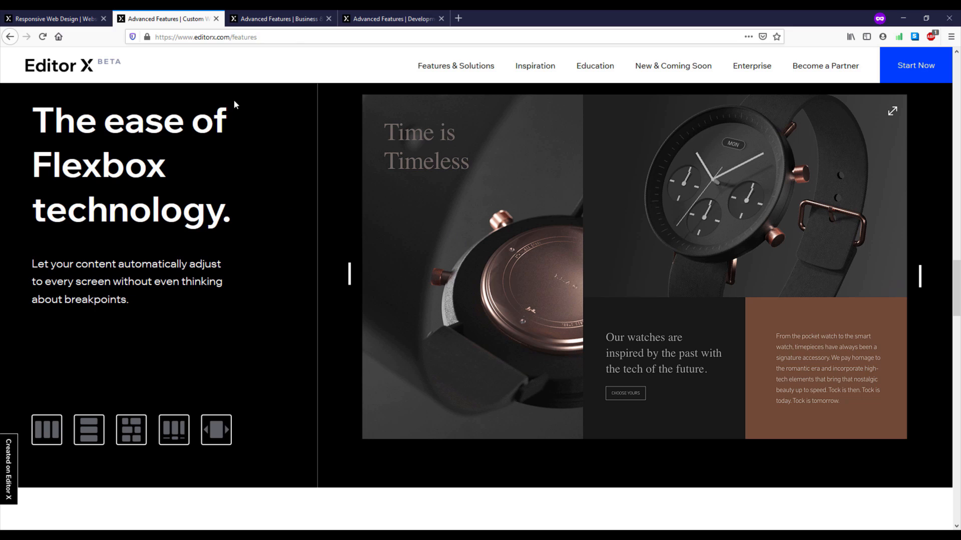
# Switch to the Business Solutions features page and read the Online Store, Bookings and Subscriptions descriptions
pyautogui.click(287, 23)
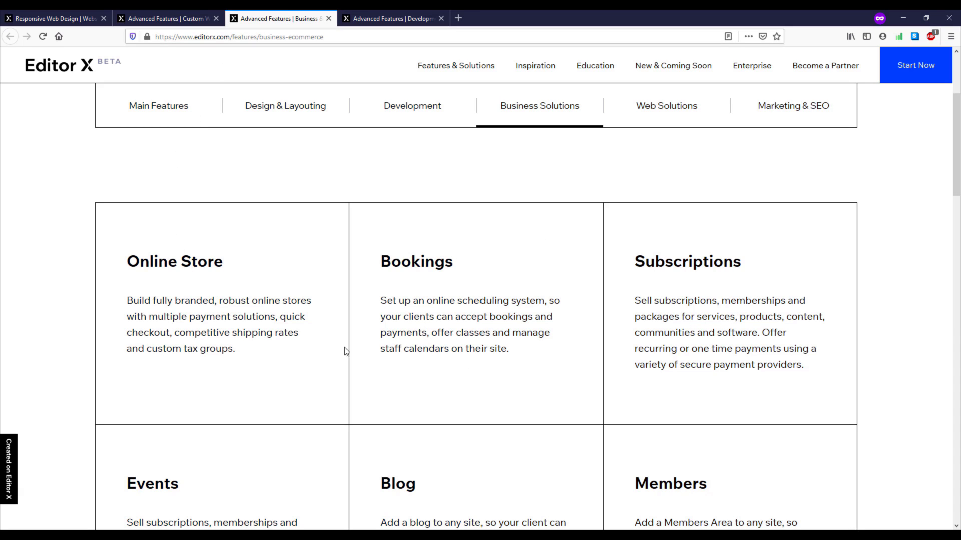
pyautogui.scroll(-2, 266, 356)
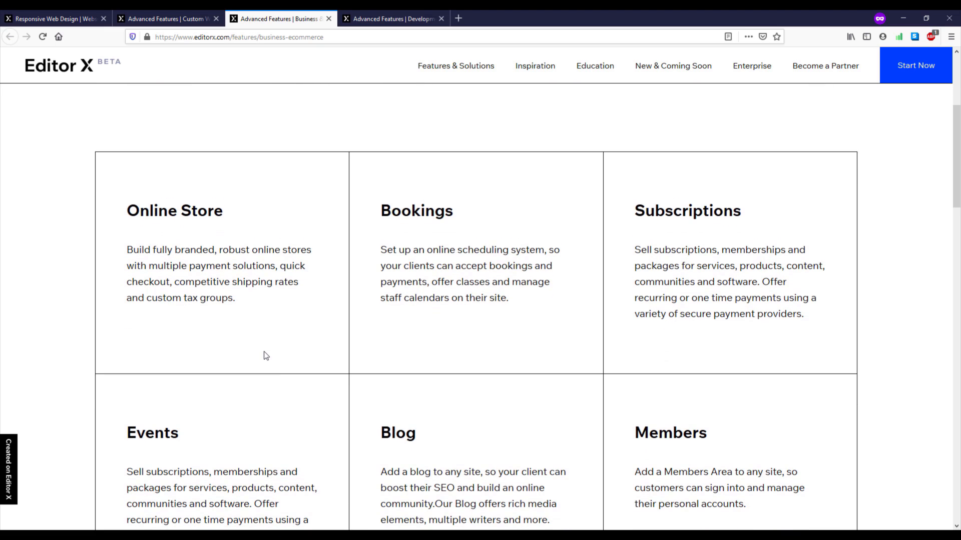
pyautogui.moveTo(126, 160); pyautogui.dragTo(249, 161)
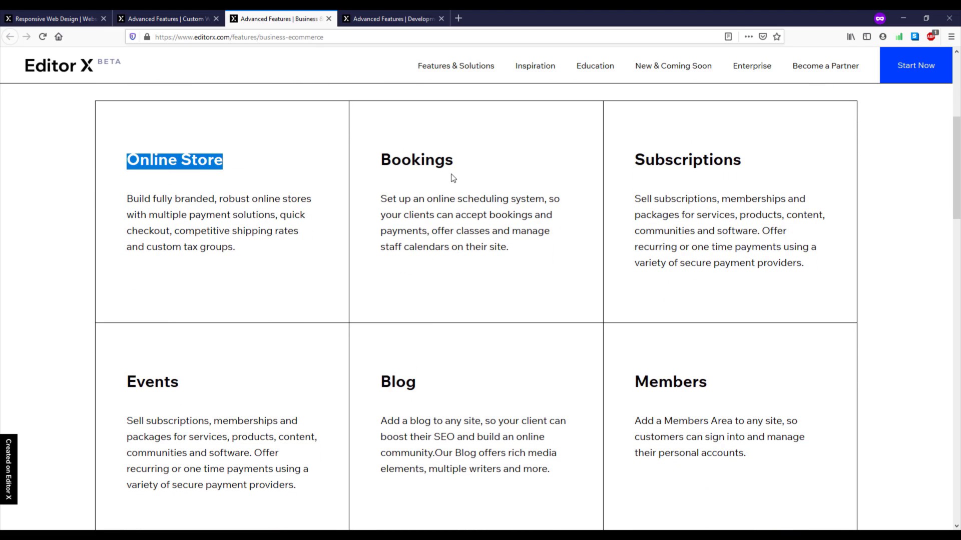
pyautogui.moveTo(380, 199); pyautogui.dragTo(514, 249)
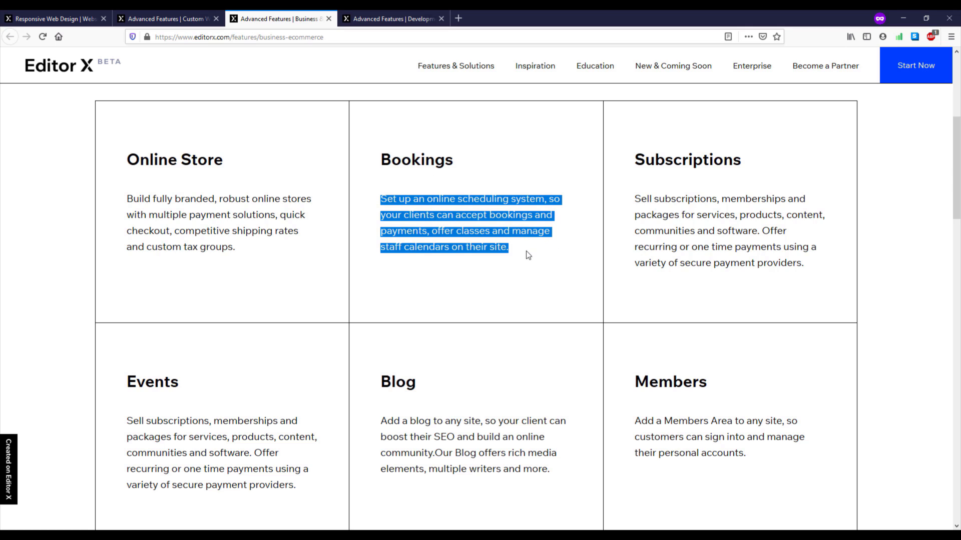
pyautogui.click(526, 262)
pyautogui.moveTo(635, 200); pyautogui.dragTo(806, 235)
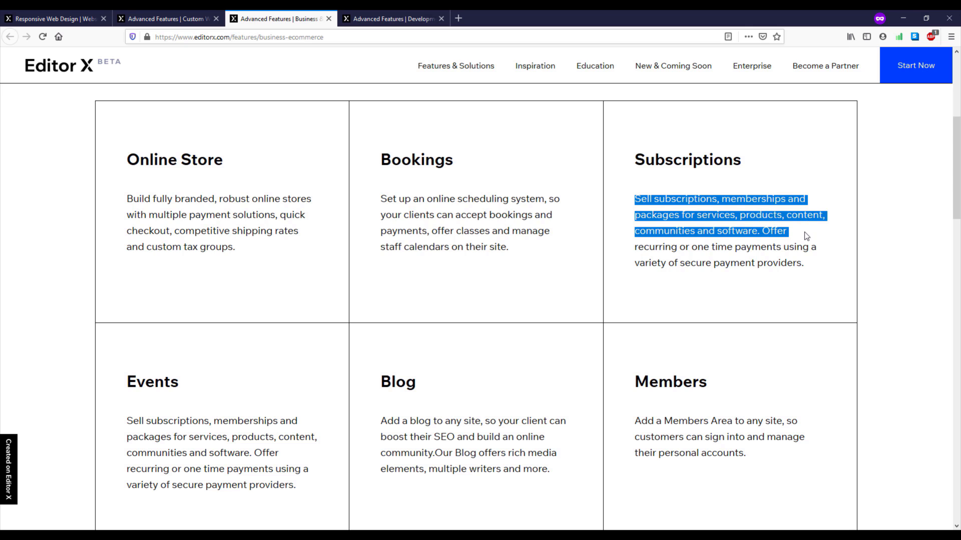
pyautogui.click(514, 291)
# Read the Blog, Members and Chat descriptions, and continue to the Automations, Workflows and Tasks & Reminders entries
pyautogui.scroll(-4, 512, 288)
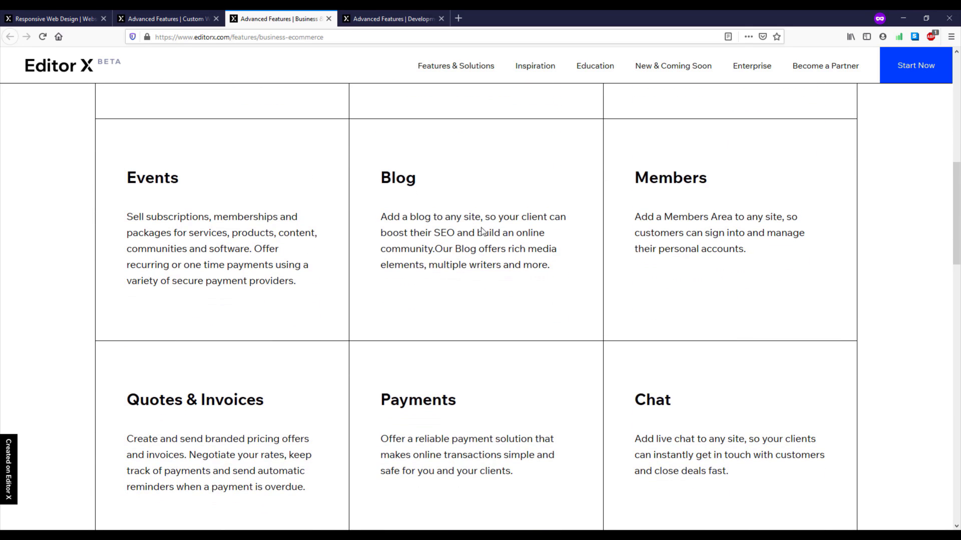
pyautogui.moveTo(379, 216); pyautogui.dragTo(434, 217)
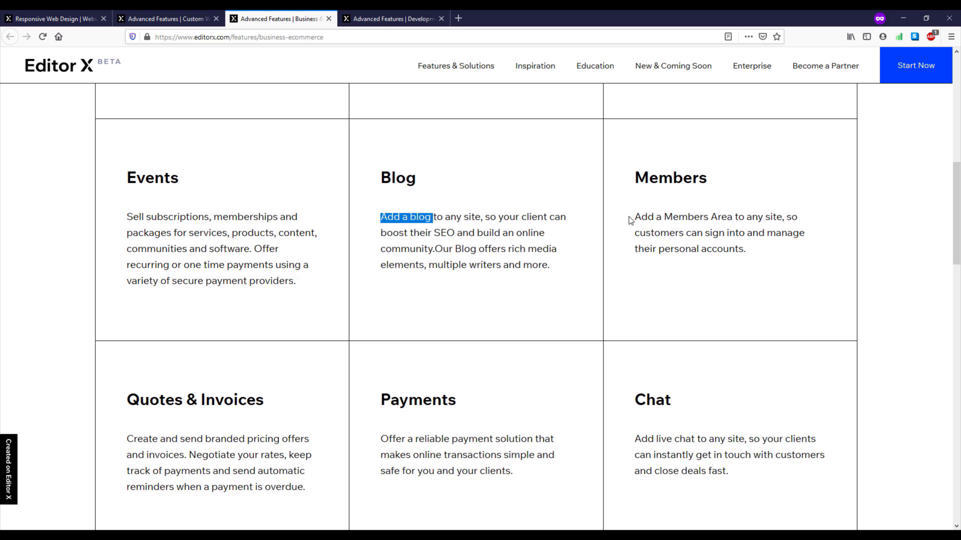
pyautogui.moveTo(640, 218); pyautogui.dragTo(740, 219)
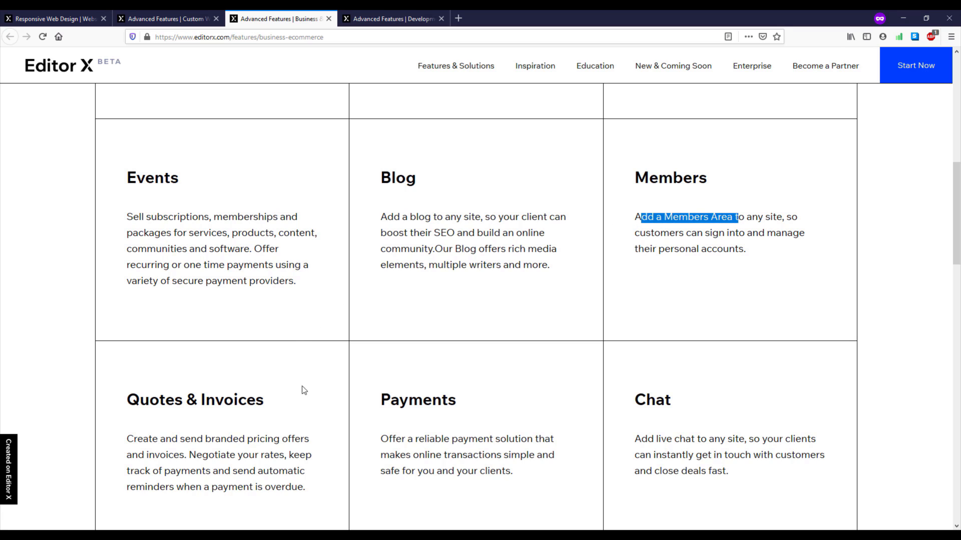
pyautogui.moveTo(631, 400); pyautogui.dragTo(738, 473)
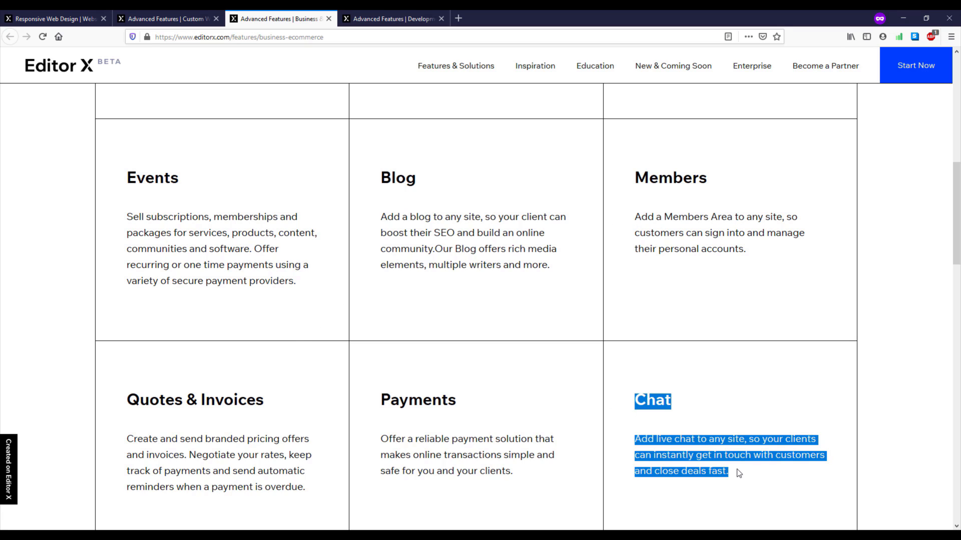
pyautogui.click(718, 448)
pyautogui.scroll(-2, 595, 408)
pyautogui.scroll(-2, 594, 408)
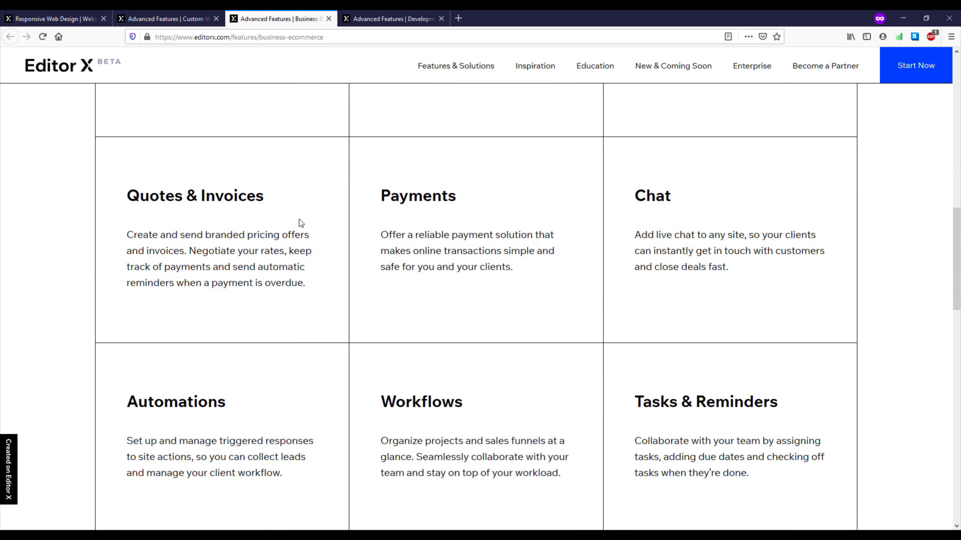
# Switch to the Development features page and read the Dynamic Pages, Site Monitoring and Import & Export Data descriptions
pyautogui.click(380, 21)
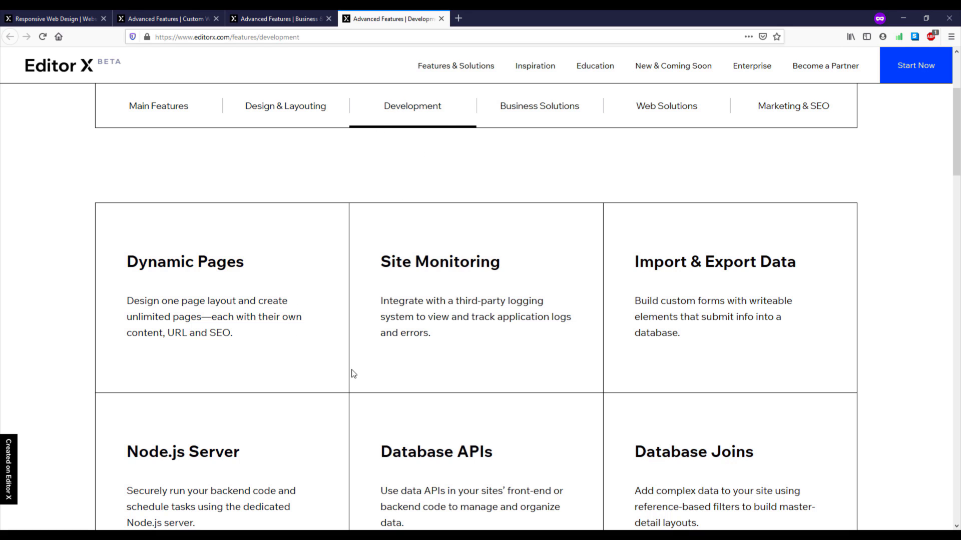
pyautogui.scroll(-2, 386, 332)
pyautogui.scroll(-2, 384, 332)
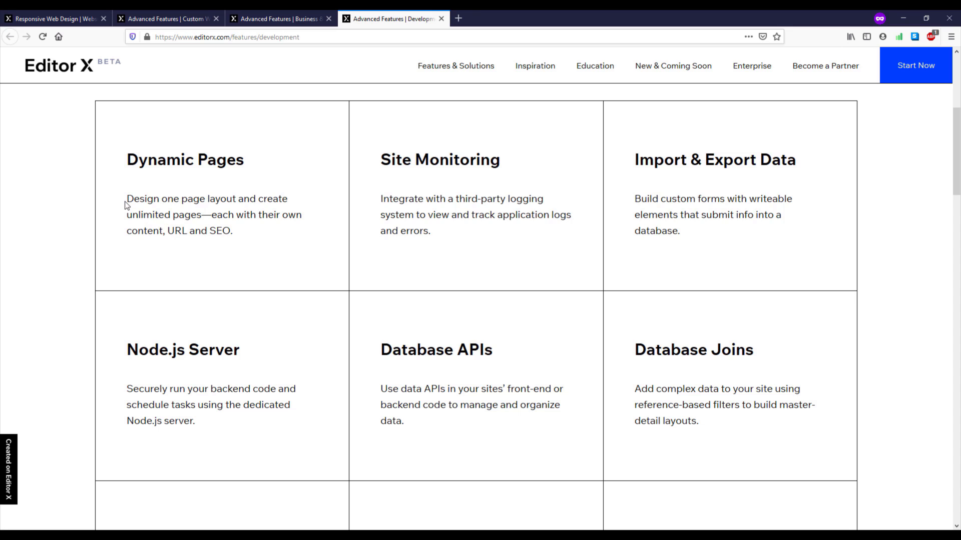
pyautogui.moveTo(127, 199); pyautogui.dragTo(259, 229)
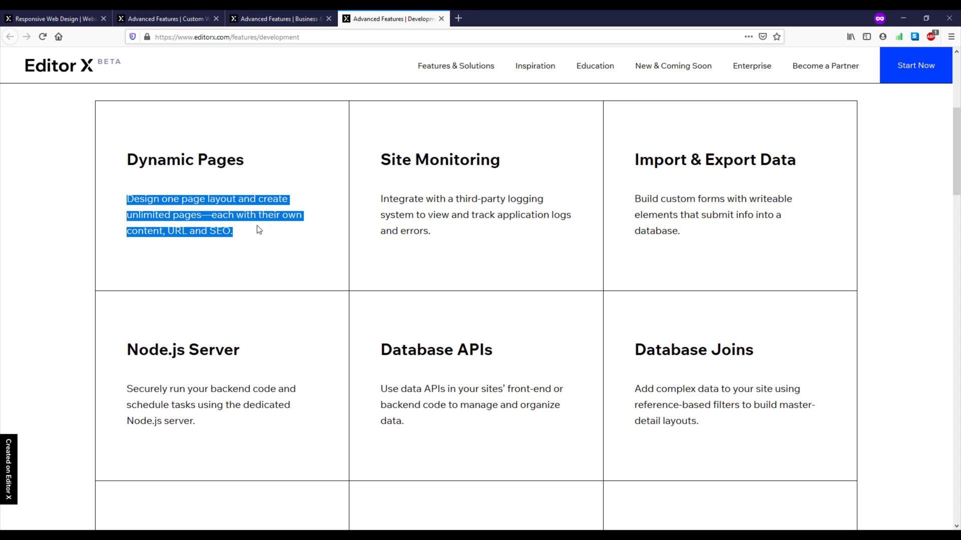
pyautogui.click(279, 236)
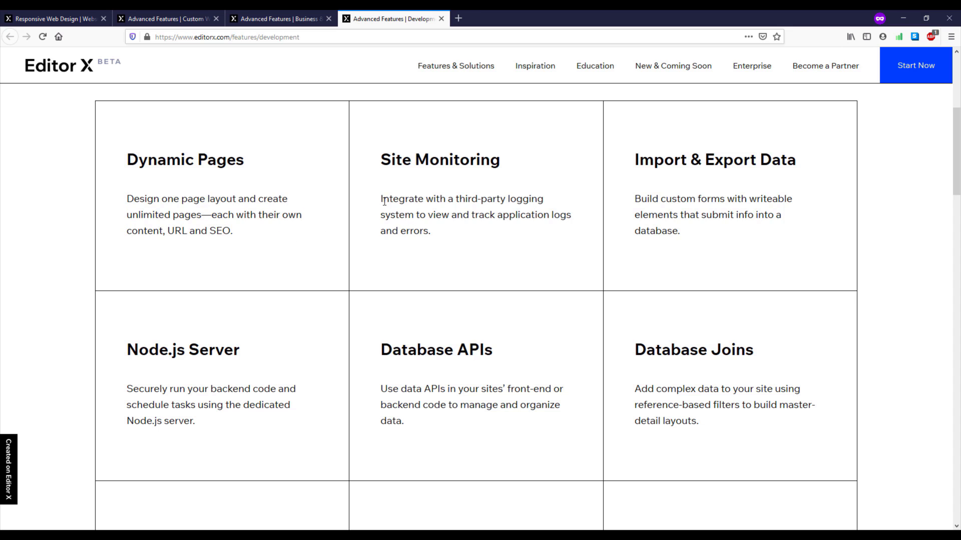
pyautogui.moveTo(381, 199); pyautogui.dragTo(557, 201)
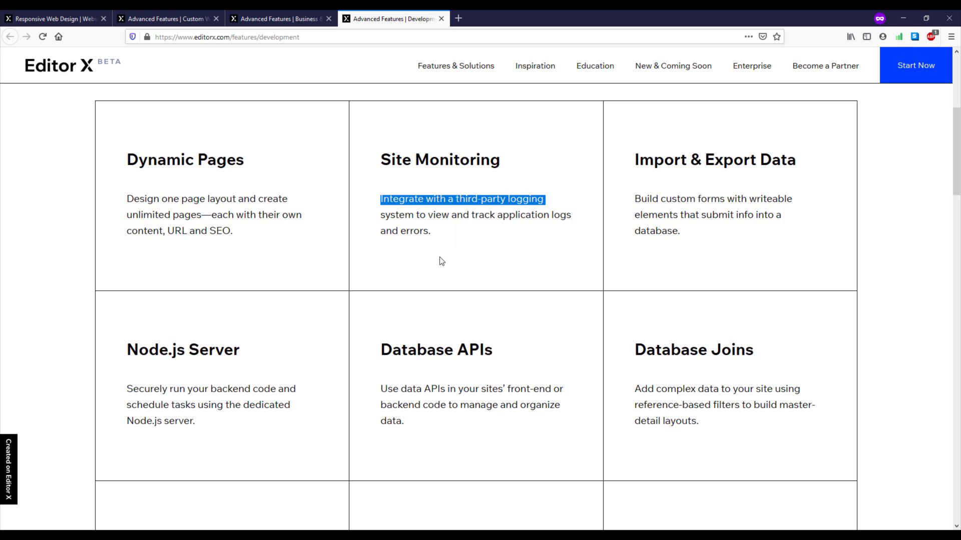
pyautogui.click(452, 269)
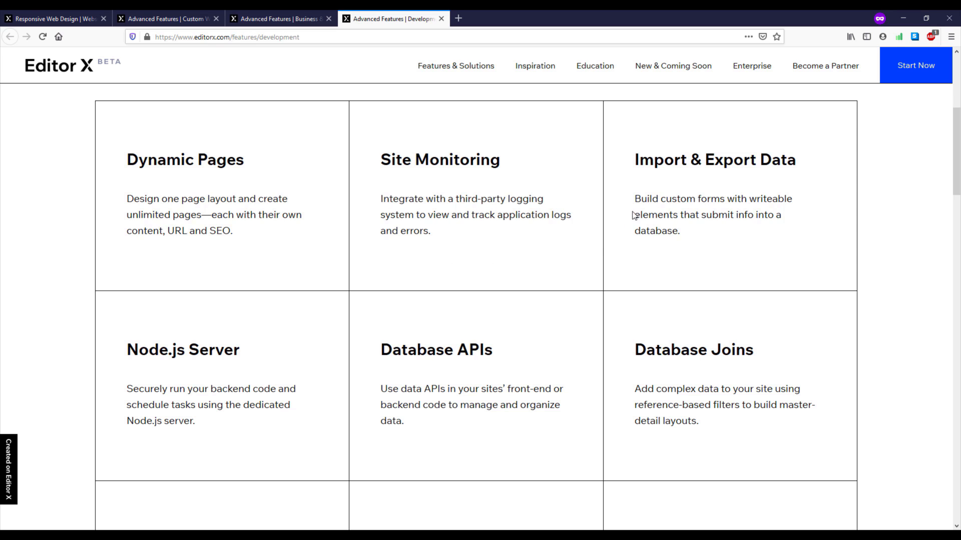
pyautogui.moveTo(635, 200); pyautogui.dragTo(689, 226)
pyautogui.click(680, 238)
# Examine the remaining development features, from Node.js Server and the database entries to Web Modules, HTTP Functions and Npm Packages
pyautogui.scroll(-3, 656, 240)
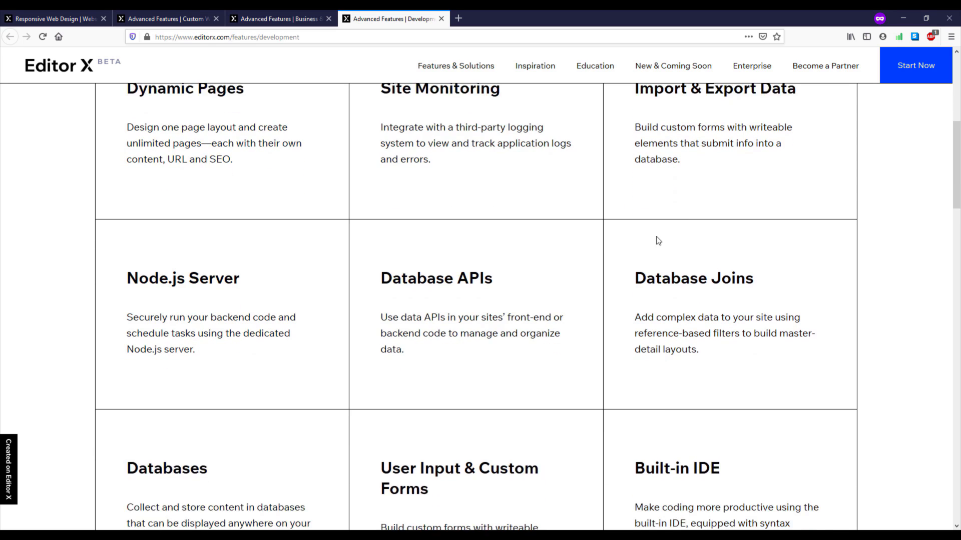
pyautogui.scroll(-1, 646, 233)
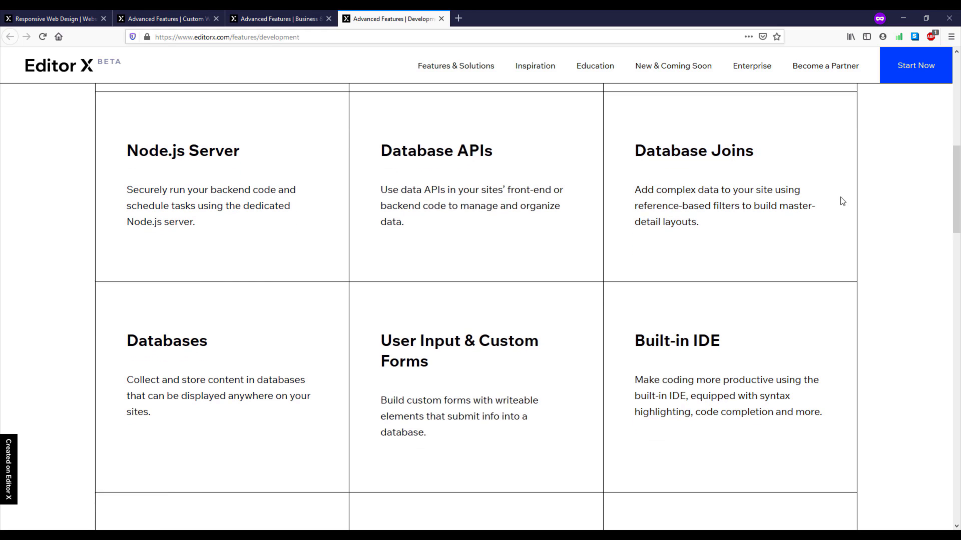
pyautogui.moveTo(129, 145); pyautogui.dragTo(272, 152)
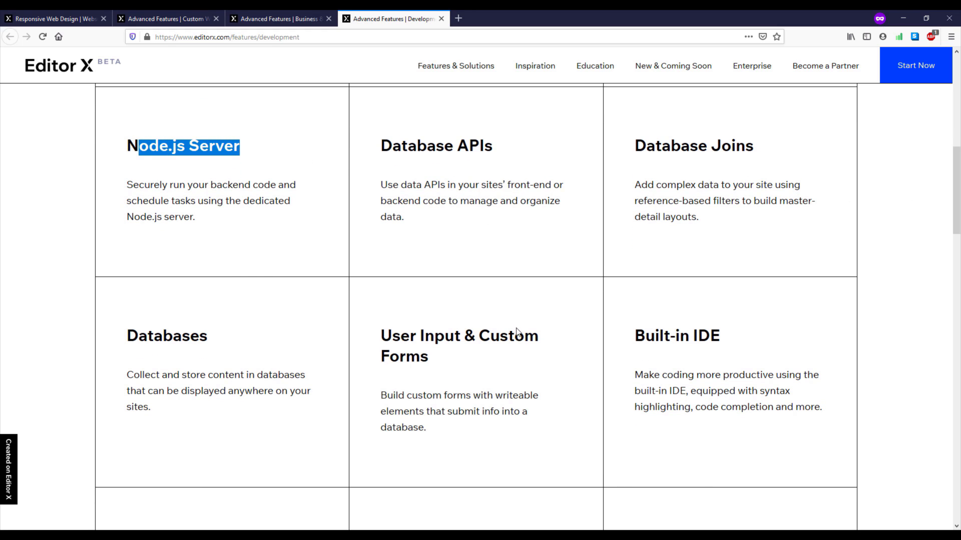
pyautogui.scroll(-1, 525, 330)
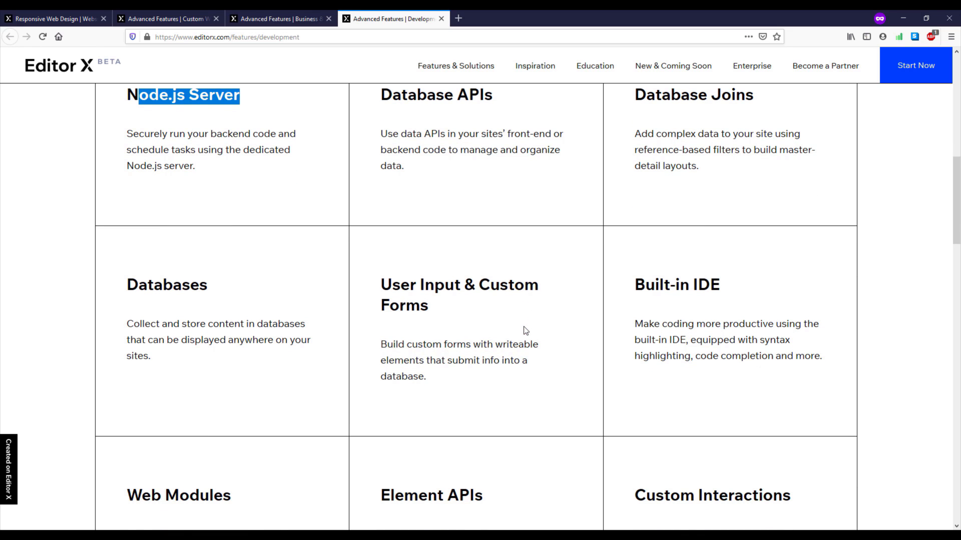
pyautogui.scroll(-3, 525, 330)
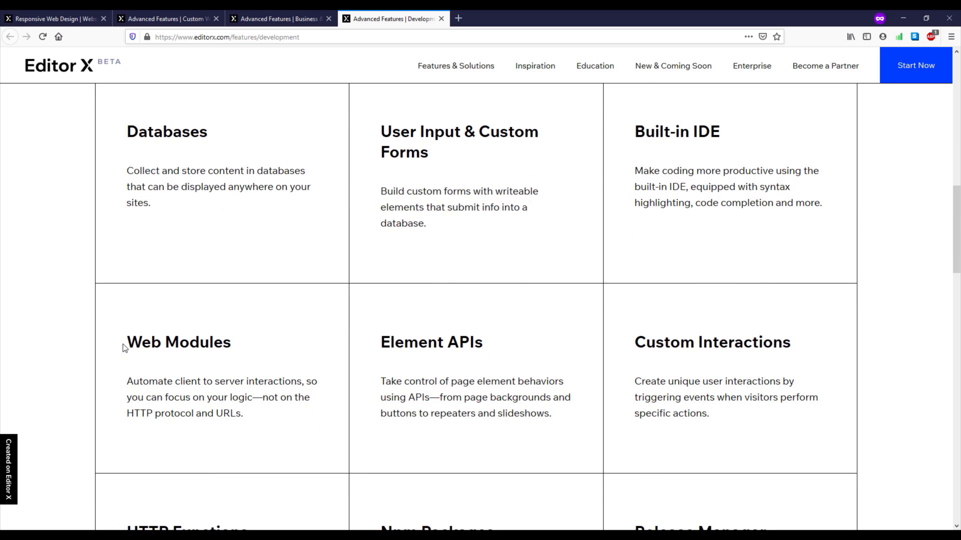
pyautogui.moveTo(124, 348); pyautogui.dragTo(128, 418)
pyautogui.scroll(-2, 272, 410)
pyautogui.scroll(-1, 274, 411)
pyautogui.click(326, 426)
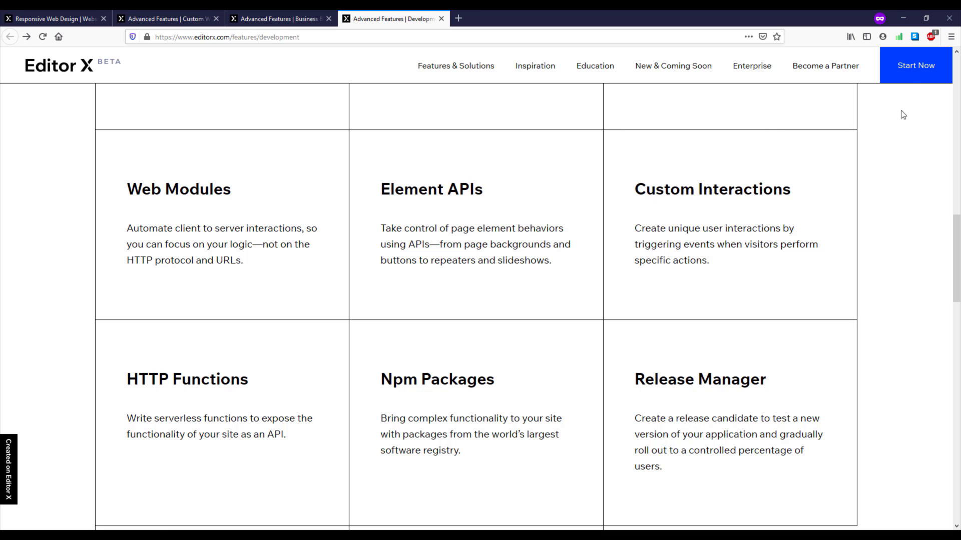
# Start creating a new site from the My Sites page and skip the question about the kind of website
pyautogui.click(935, 73)
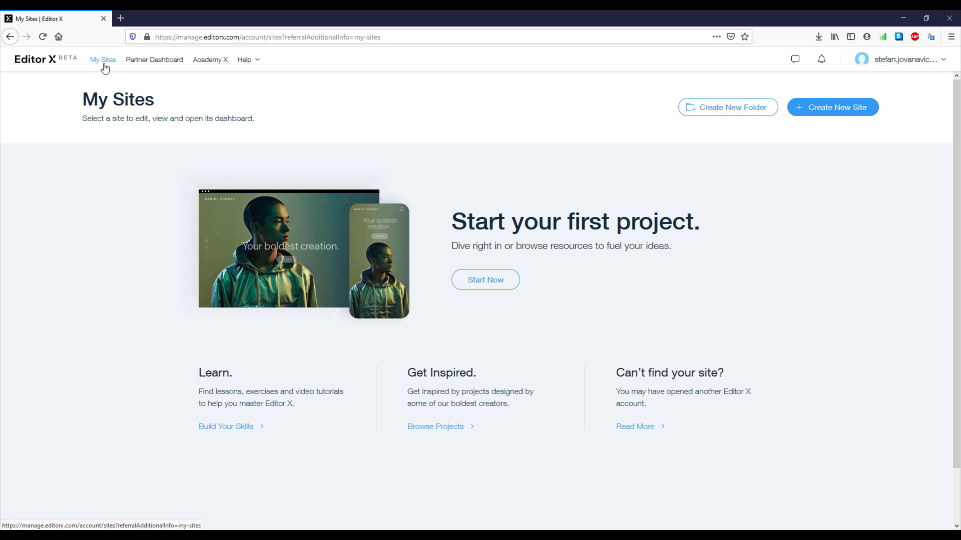
pyautogui.click(843, 115)
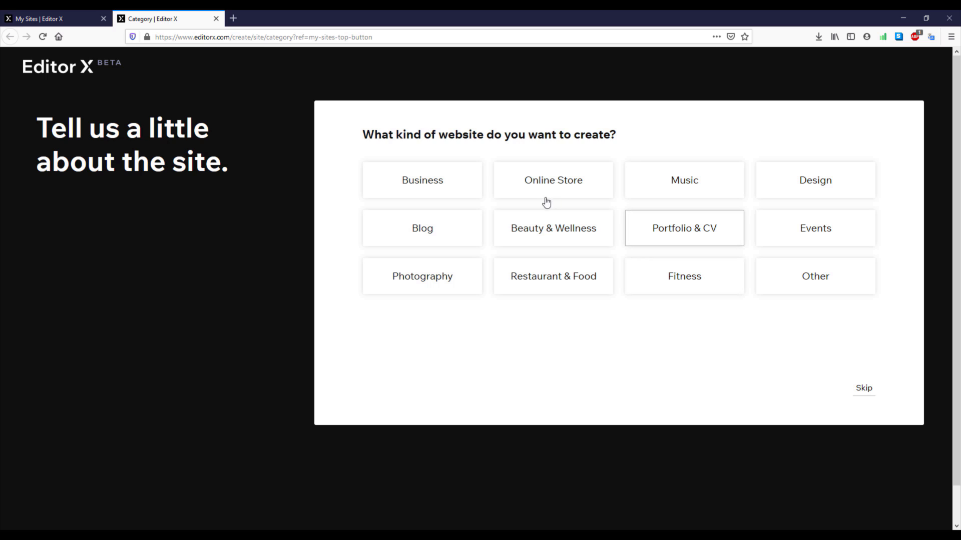
pyautogui.click(864, 391)
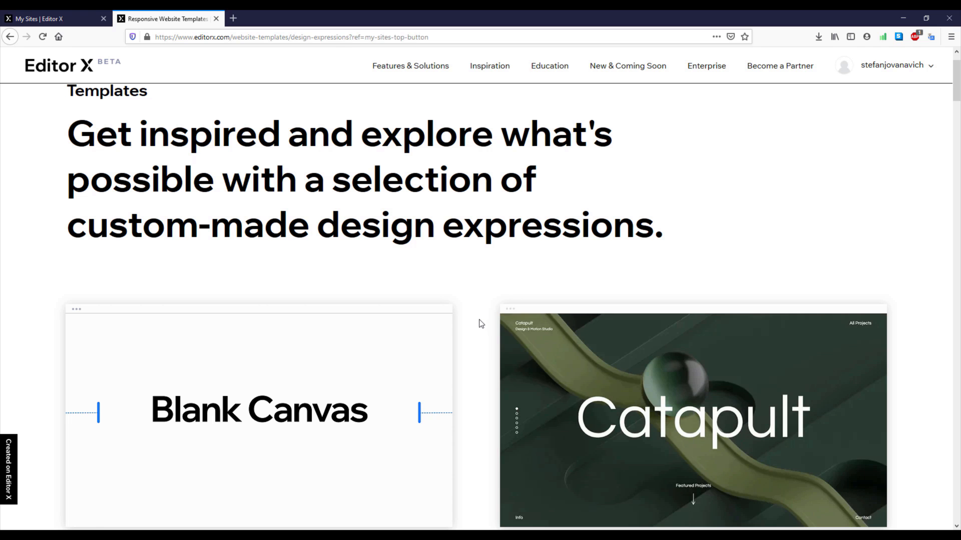
# Browse the template gallery from Blank Canvas and Design & Motion Studio through SAAS Company and Fashion Cooperative to Gaming Startup
pyautogui.scroll(-2, 481, 324)
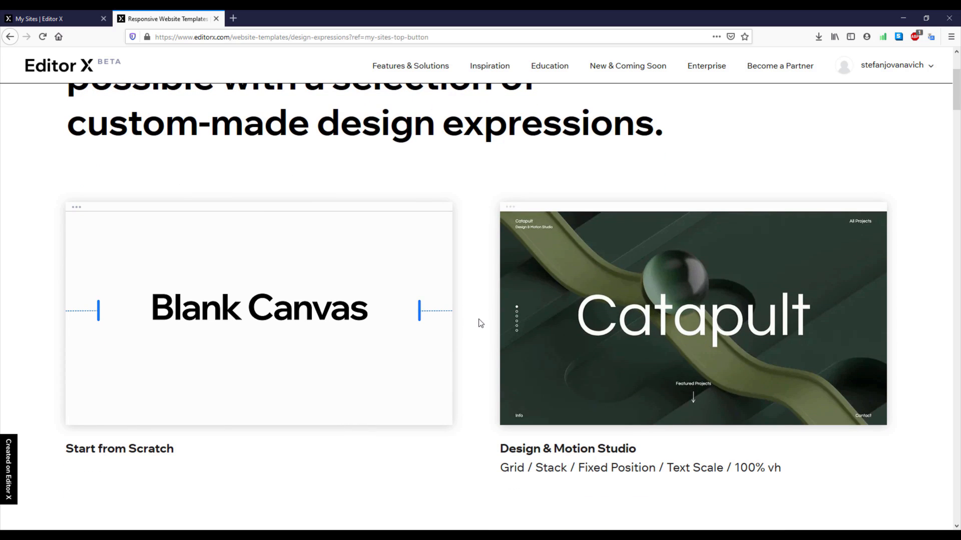
pyautogui.moveTo(591, 343)
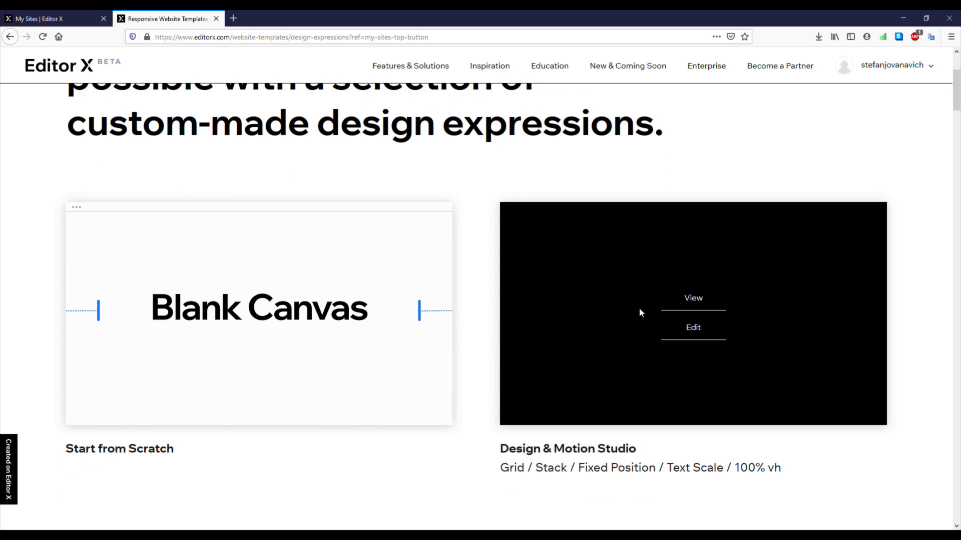
pyautogui.scroll(-1, 479, 310)
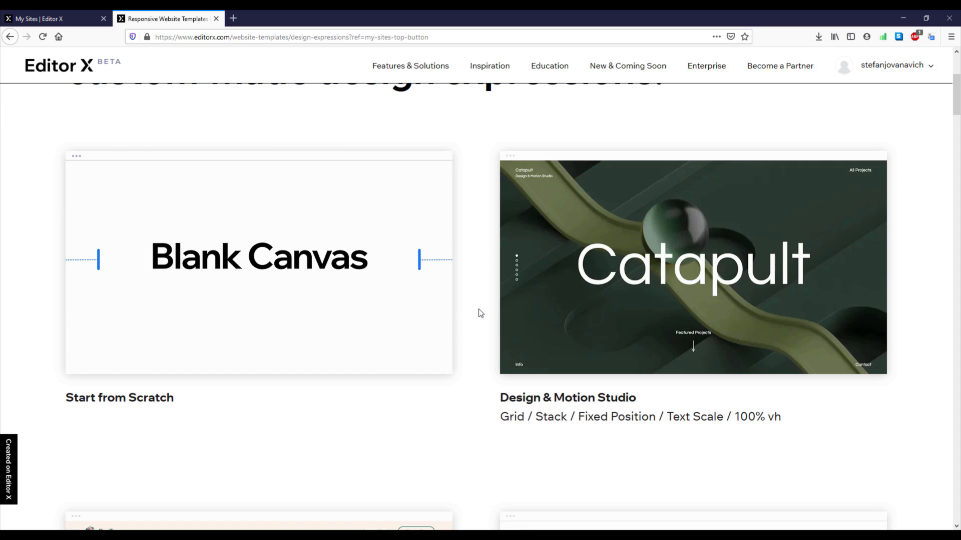
pyautogui.moveTo(269, 398)
pyautogui.scroll(-1, 475, 359)
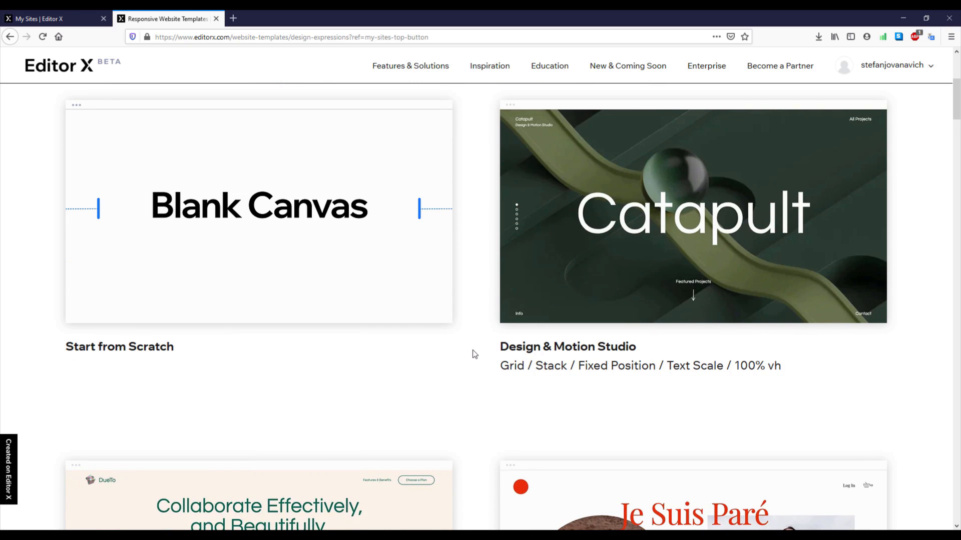
pyautogui.scroll(-3, 475, 354)
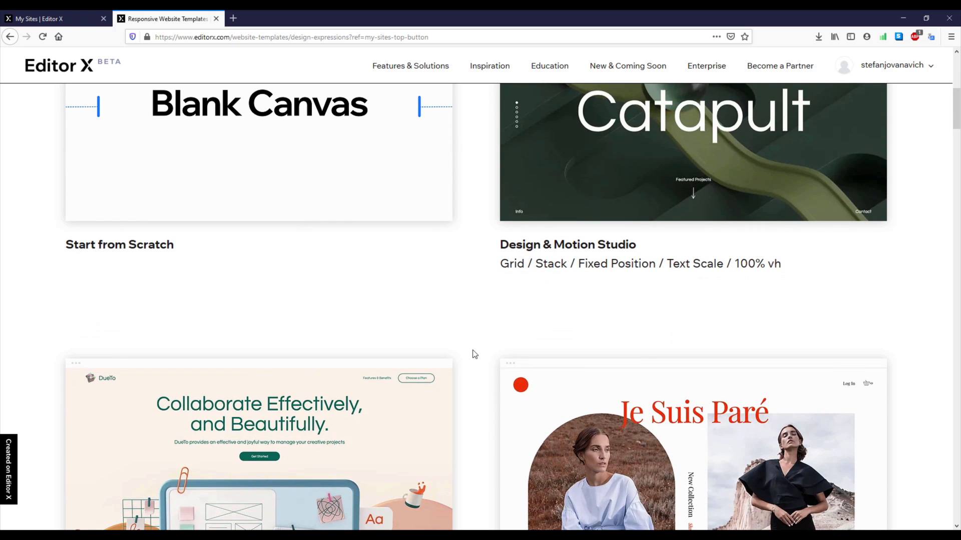
pyautogui.scroll(-3, 475, 355)
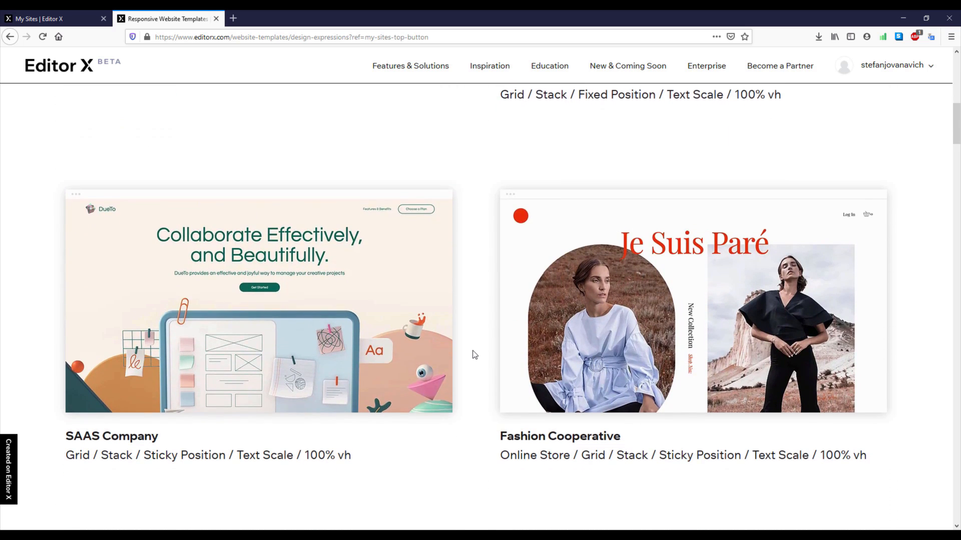
pyautogui.scroll(-3, 473, 355)
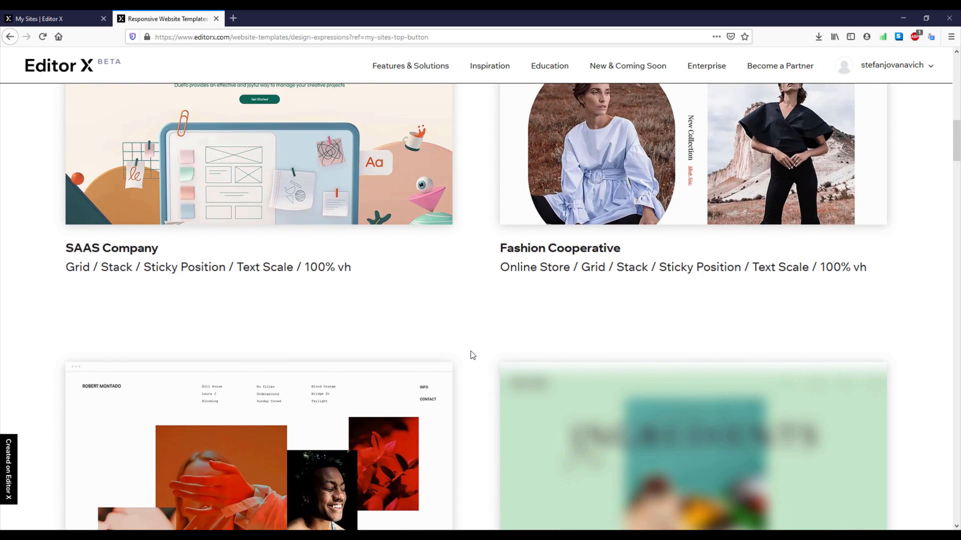
pyautogui.scroll(-18, 473, 355)
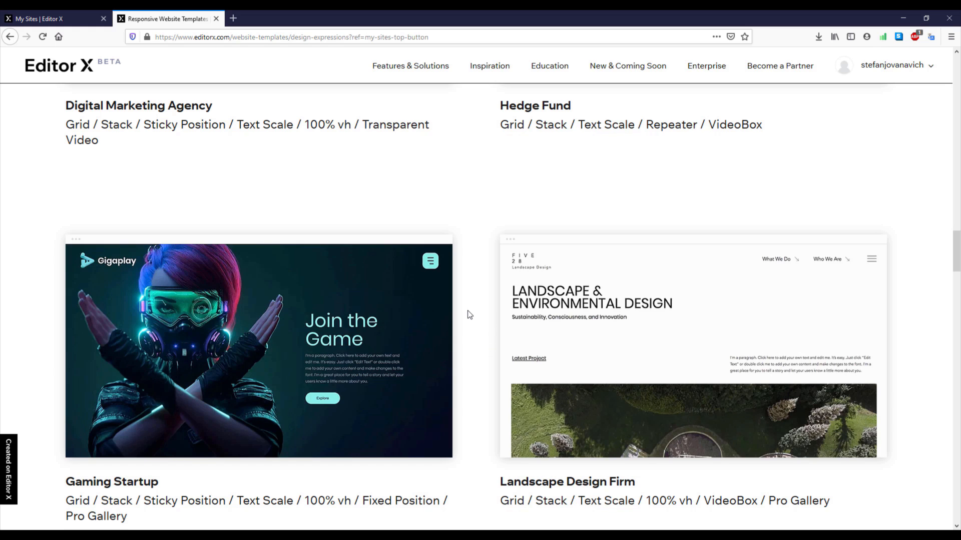
# Preview the Gaming Startup template, expand its navigation menu to see the page links and collapse it again
pyautogui.moveTo(296, 317)
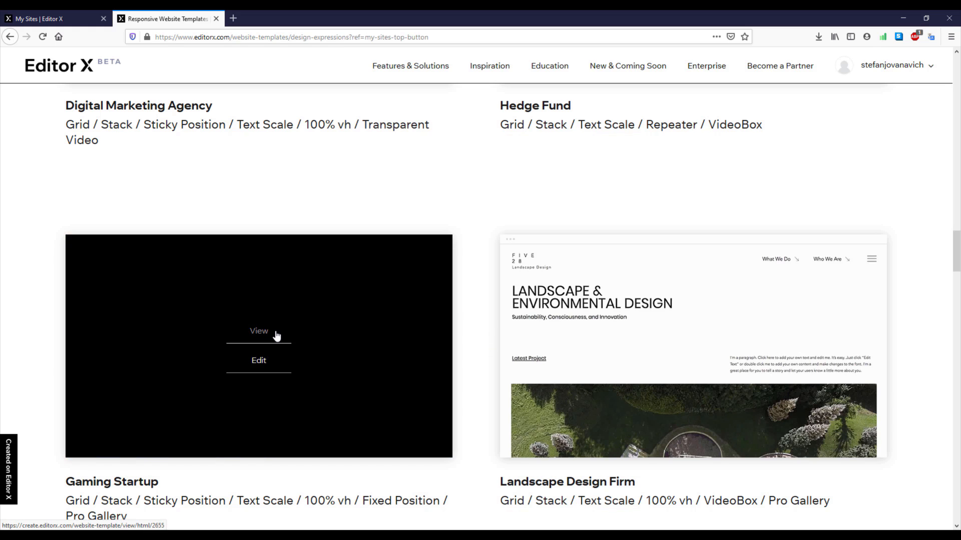
pyautogui.click(259, 332)
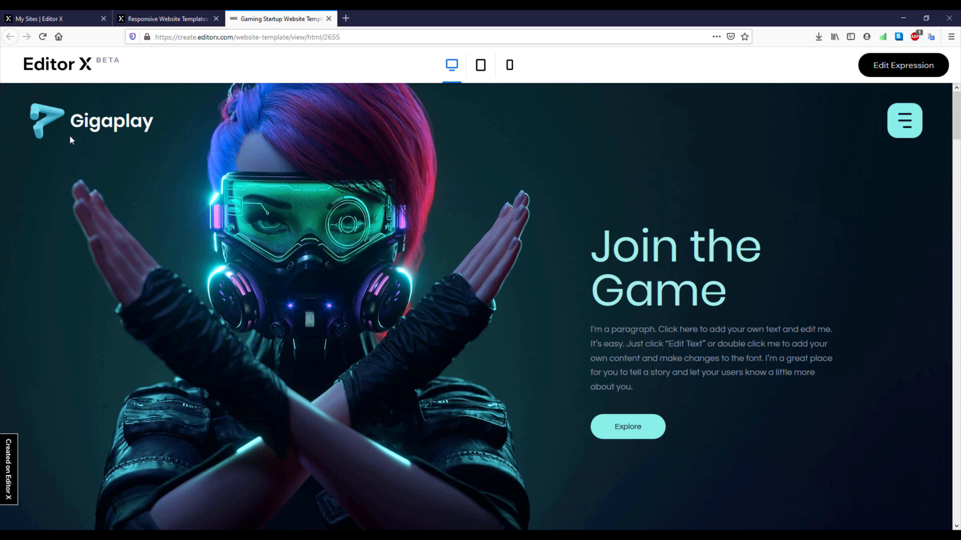
pyautogui.click(906, 120)
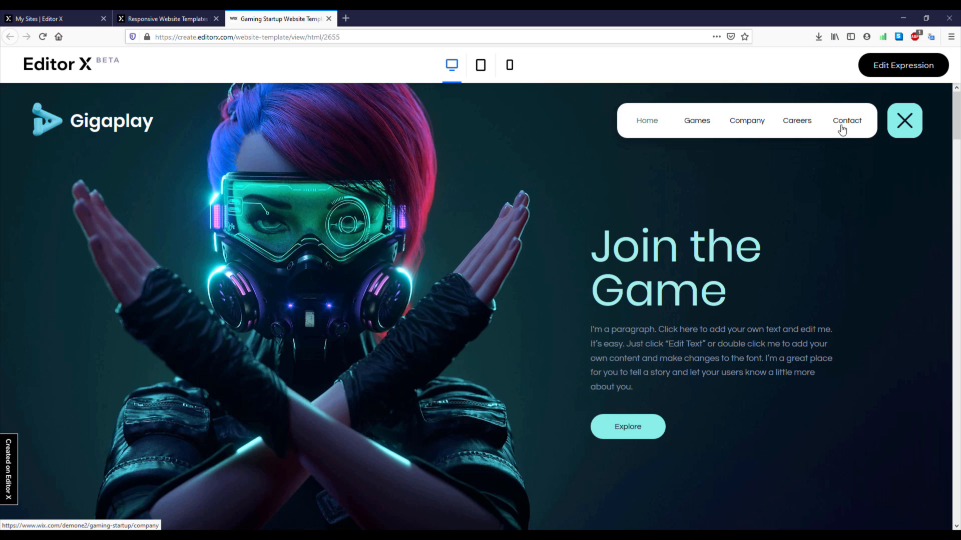
pyautogui.click(905, 126)
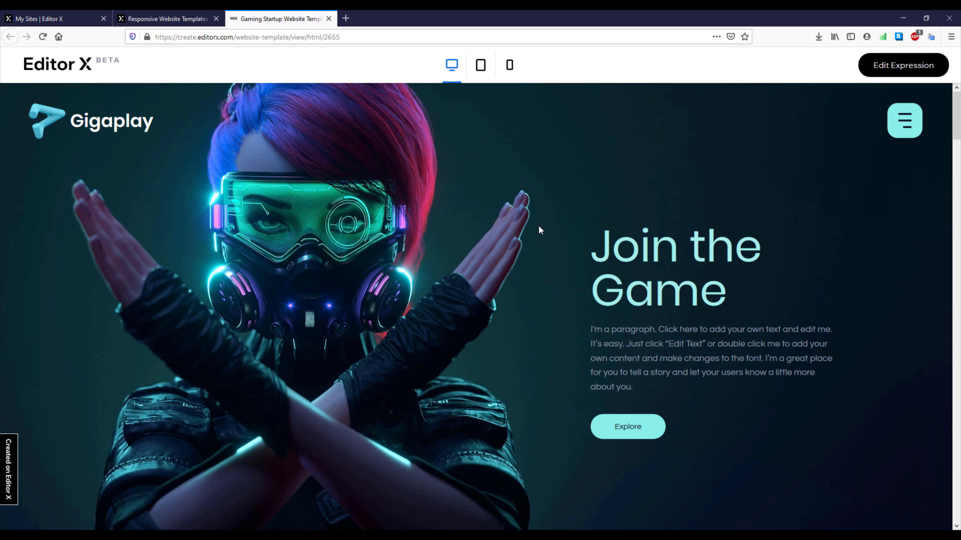
# Examine the template's desktop home page from the Join the Game hero through Featured and More Games to About us
pyautogui.scroll(-3, 542, 235)
pyautogui.scroll(-5, 543, 236)
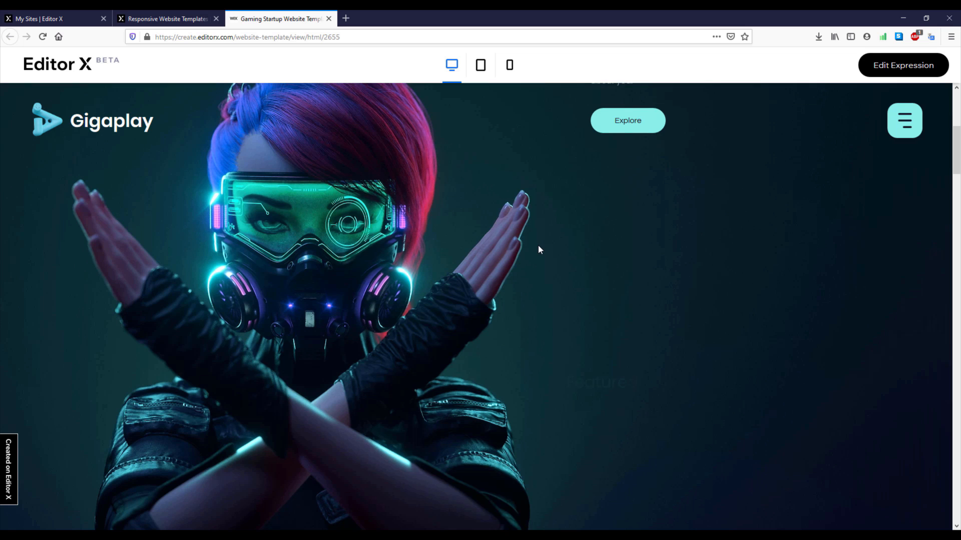
pyautogui.scroll(-1, 536, 257)
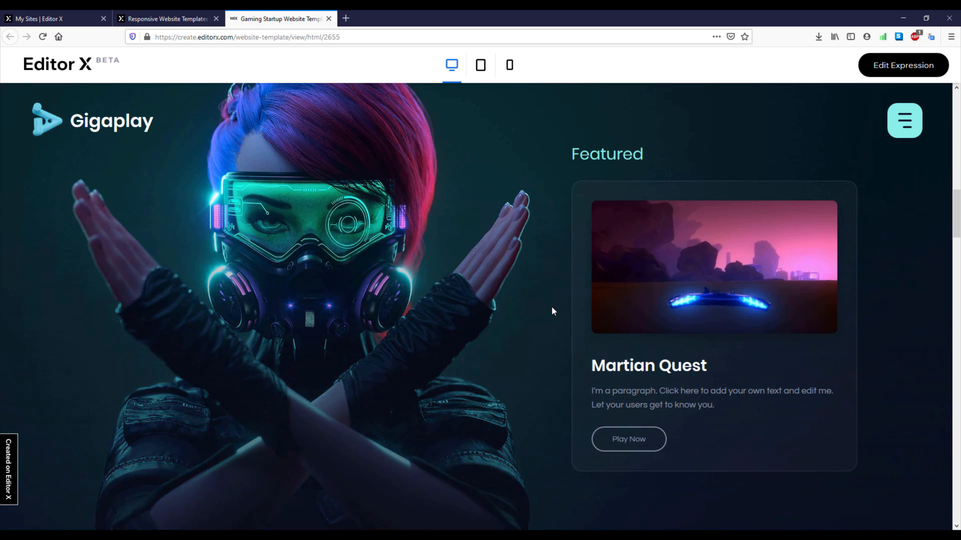
pyautogui.scroll(-4, 552, 308)
pyautogui.scroll(-5, 552, 312)
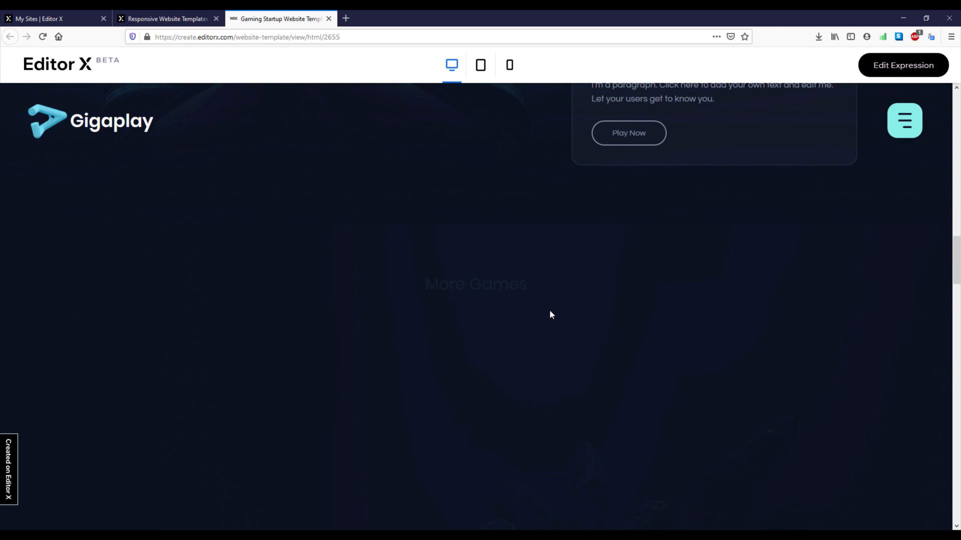
pyautogui.scroll(-6, 600, 343)
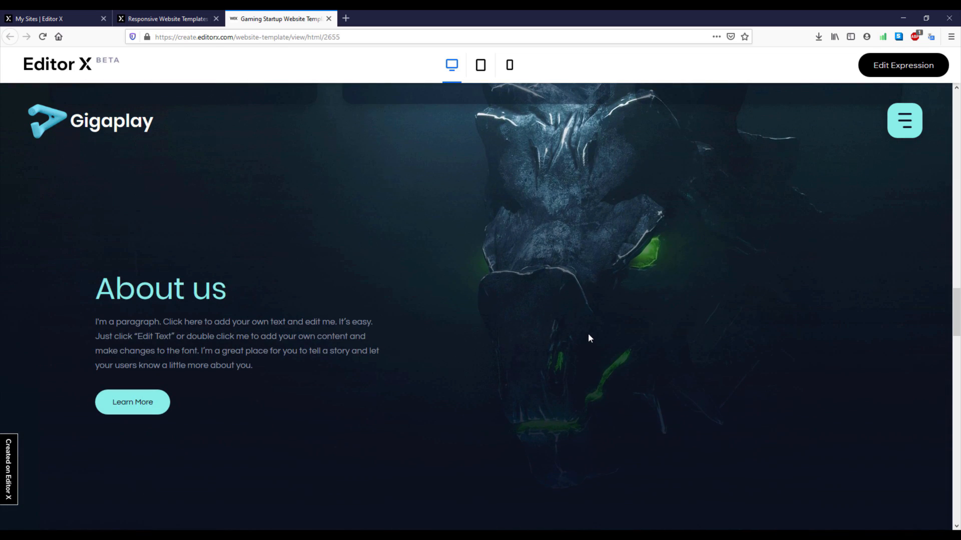
# Examine the remaining sections from A Perfect Gaming Experience to the Subscribe form and footer, and return to the page's beginning
pyautogui.scroll(-5, 589, 339)
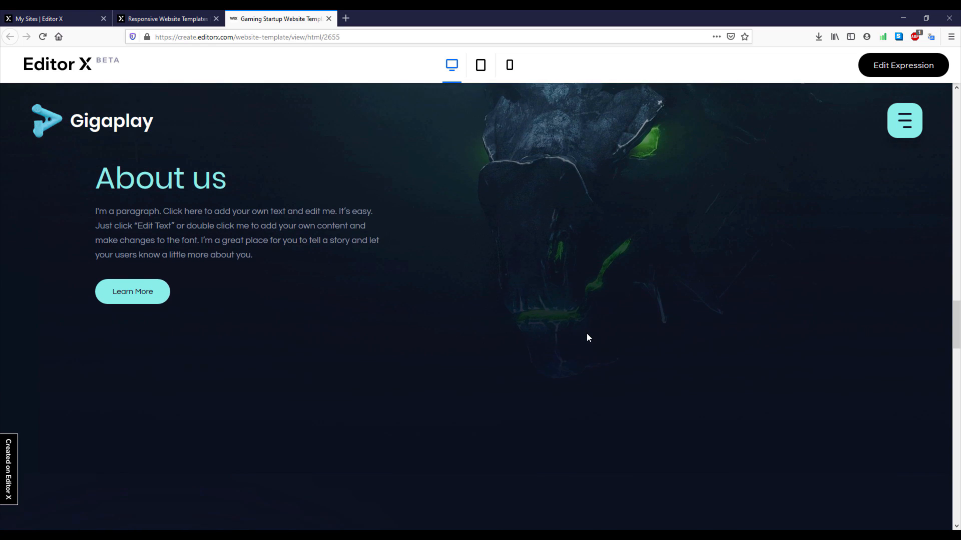
pyautogui.scroll(-4, 578, 335)
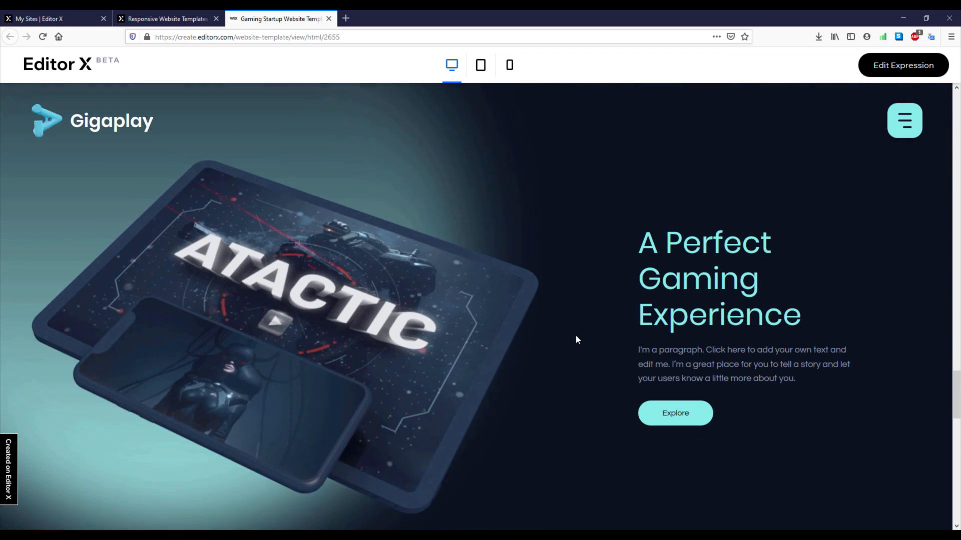
pyautogui.scroll(-3, 576, 337)
pyautogui.scroll(-8, 575, 338)
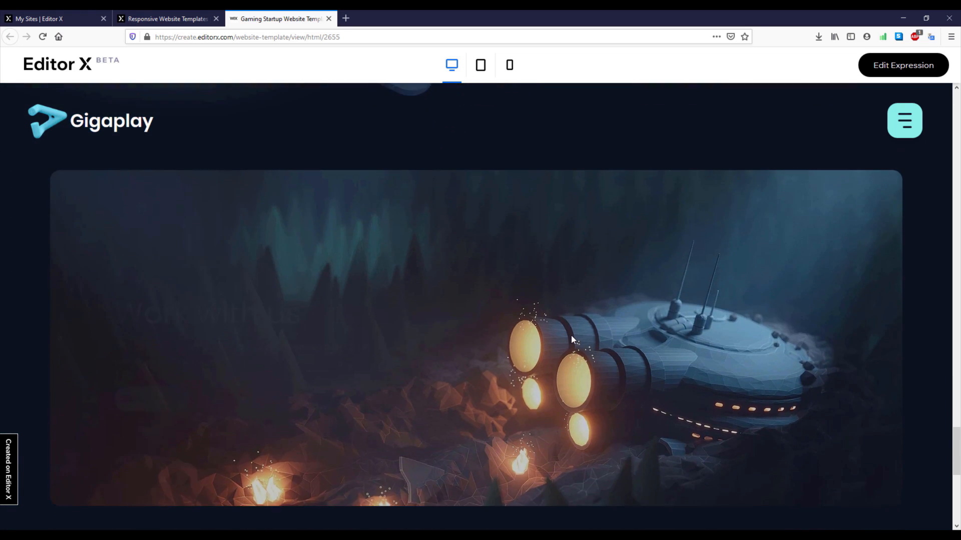
pyautogui.scroll(-4, 573, 340)
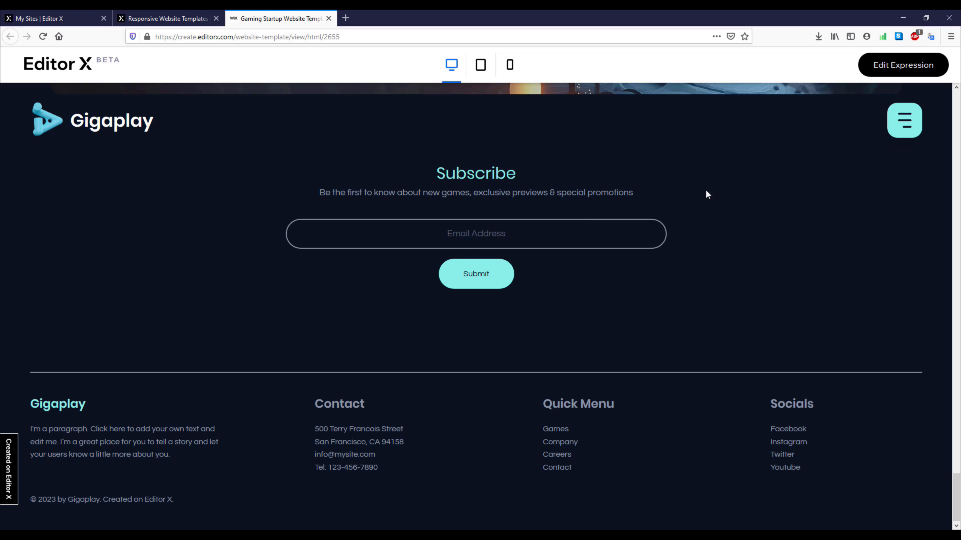
pyautogui.scroll(6, 695, 206)
pyautogui.moveTo(957, 444); pyautogui.dragTo(955, 100)
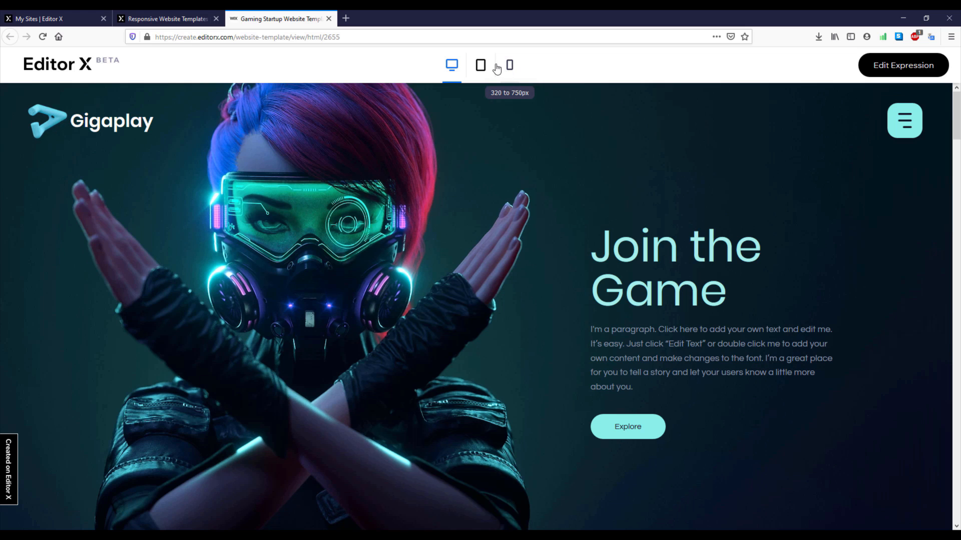
# Check the Gaming Startup template's tablet and mobile layouts, viewing the mobile page's content sections, and close the preview
pyautogui.click(481, 65)
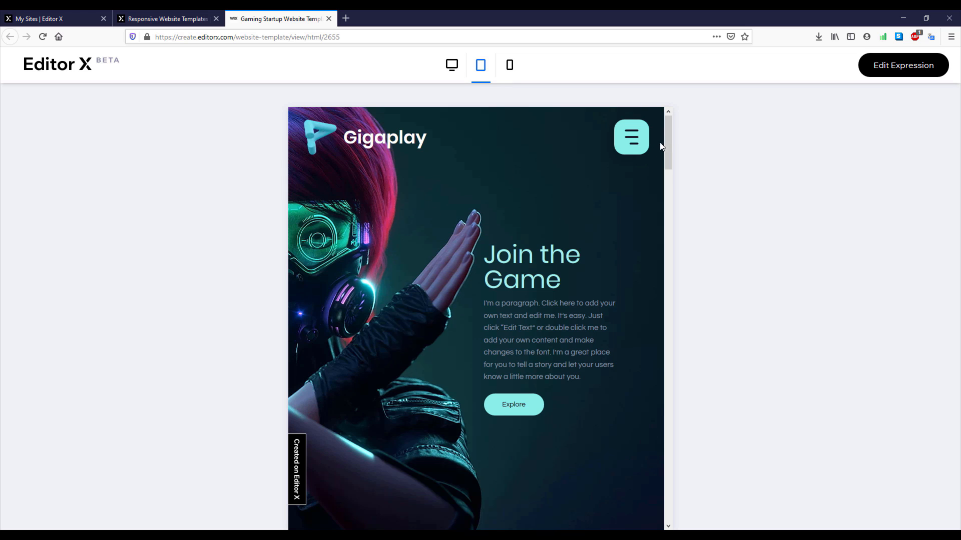
pyautogui.moveTo(671, 156)
pyautogui.mouseDown()
pyautogui.moveTo(672, 396)
pyautogui.moveTo(661, 481)
pyautogui.moveTo(665, 147)
pyautogui.mouseUp()
pyautogui.click(510, 66)
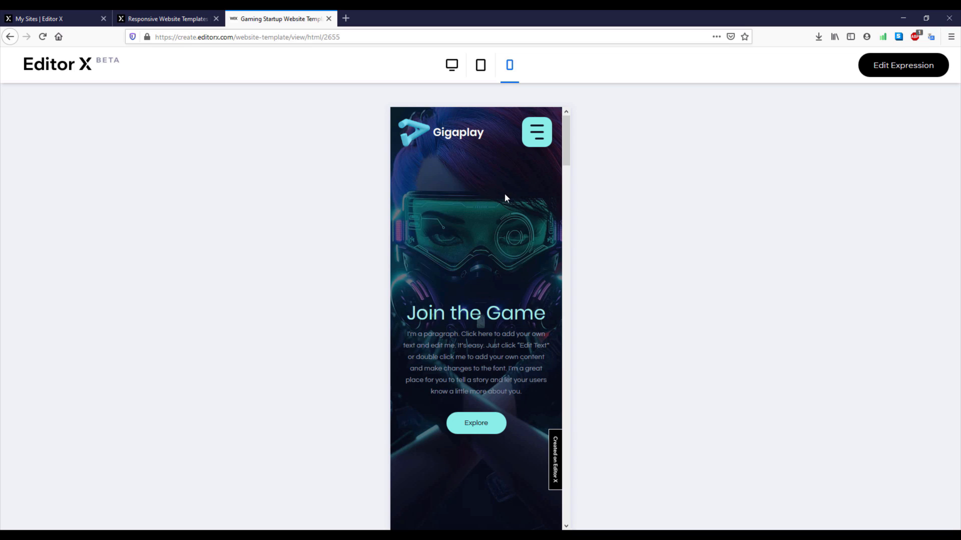
pyautogui.moveTo(563, 142); pyautogui.dragTo(578, 301)
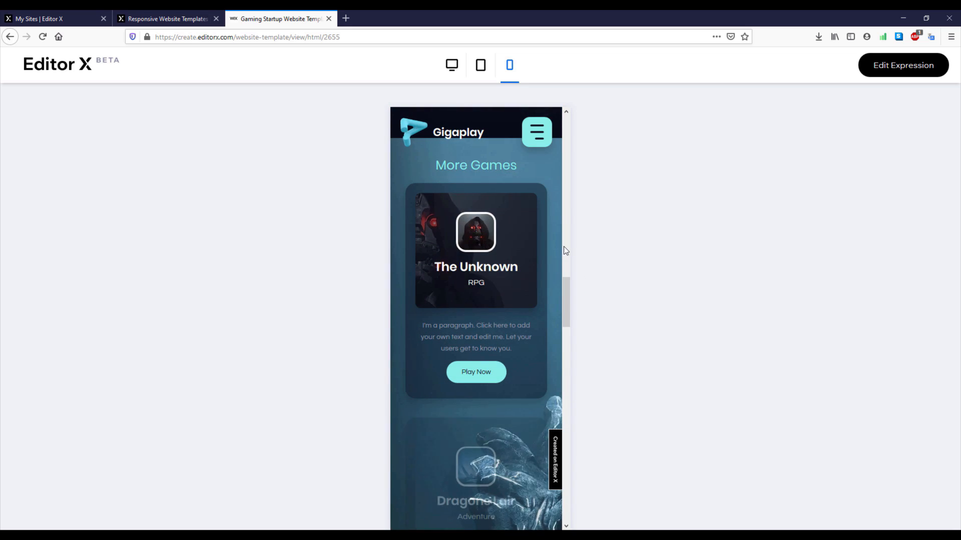
pyautogui.click(329, 19)
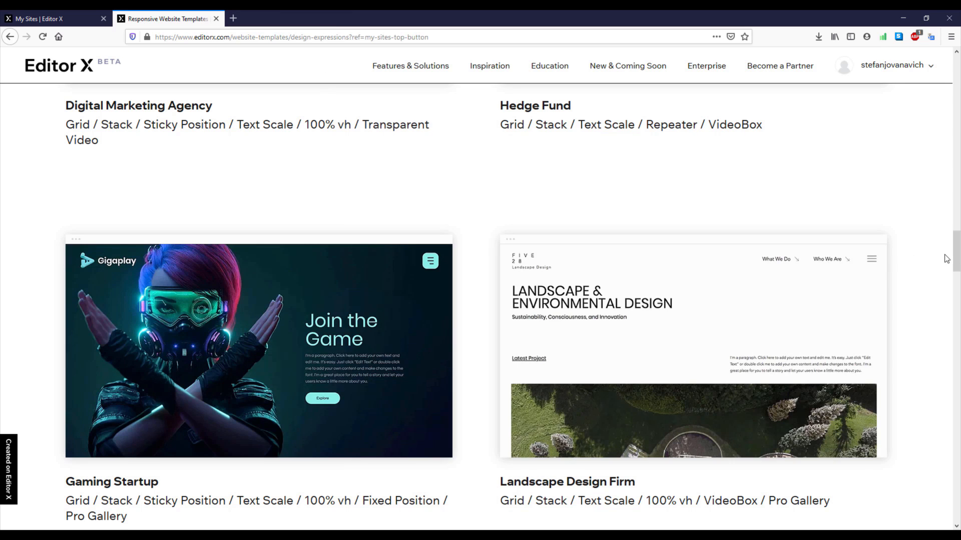
# Return to the beginning of the template gallery and start editing a new site from the Blank Canvas template
pyautogui.moveTo(955, 256); pyautogui.dragTo(957, 75)
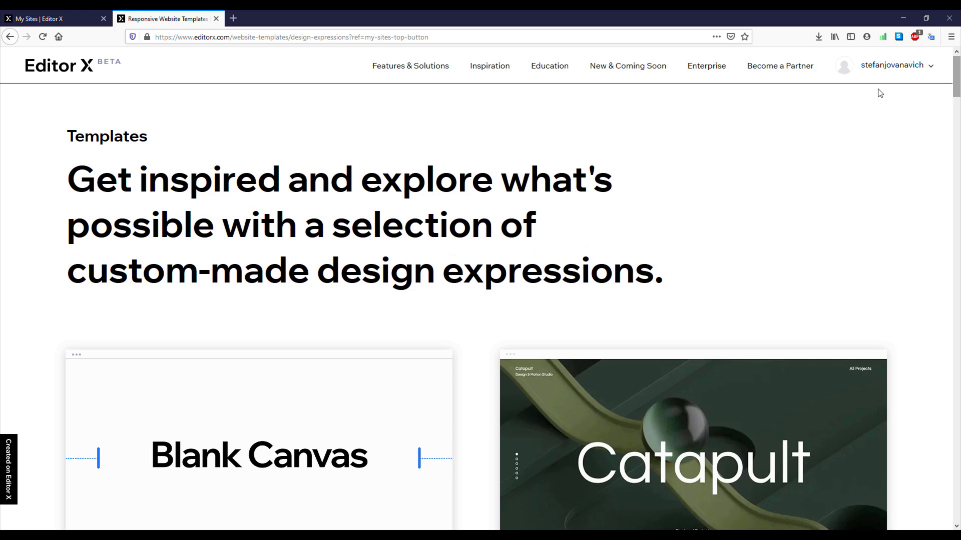
pyautogui.scroll(-3, 490, 194)
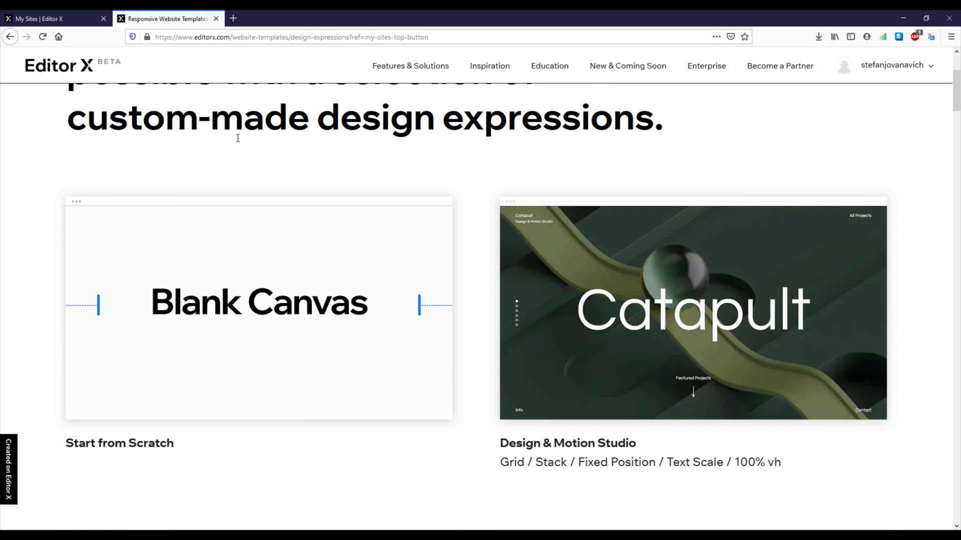
pyautogui.moveTo(203, 274)
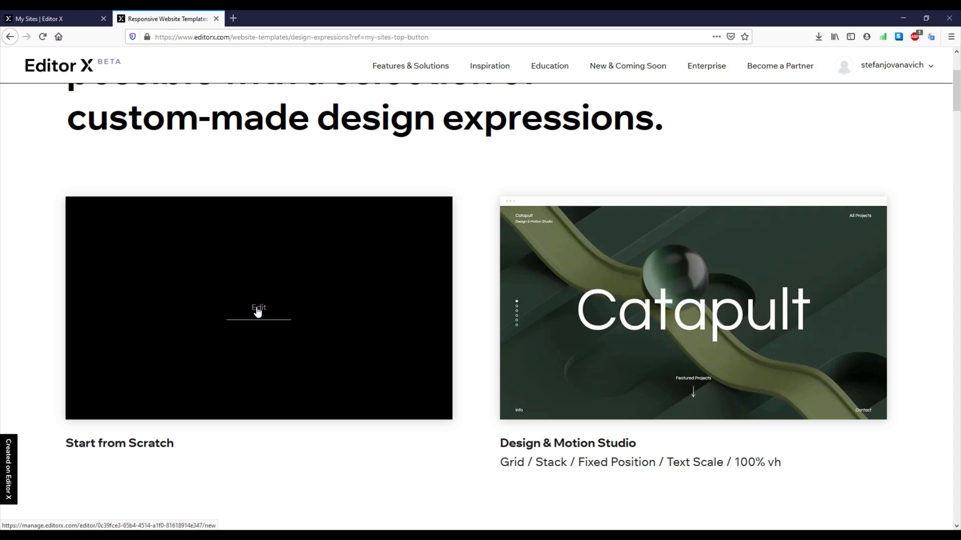
pyautogui.click(257, 310)
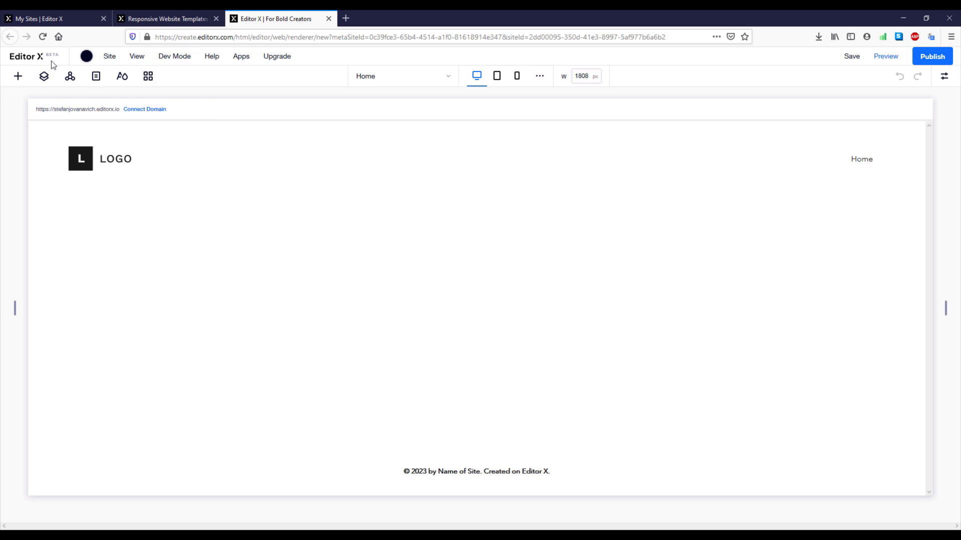
# Look over the account options in the editor, close them, and view the list of site options
pyautogui.click(87, 57)
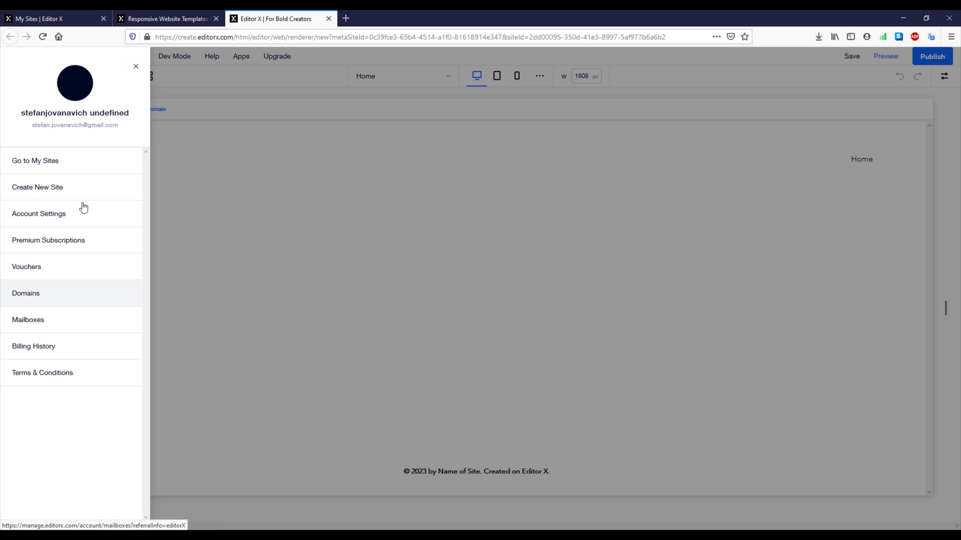
pyautogui.click(136, 66)
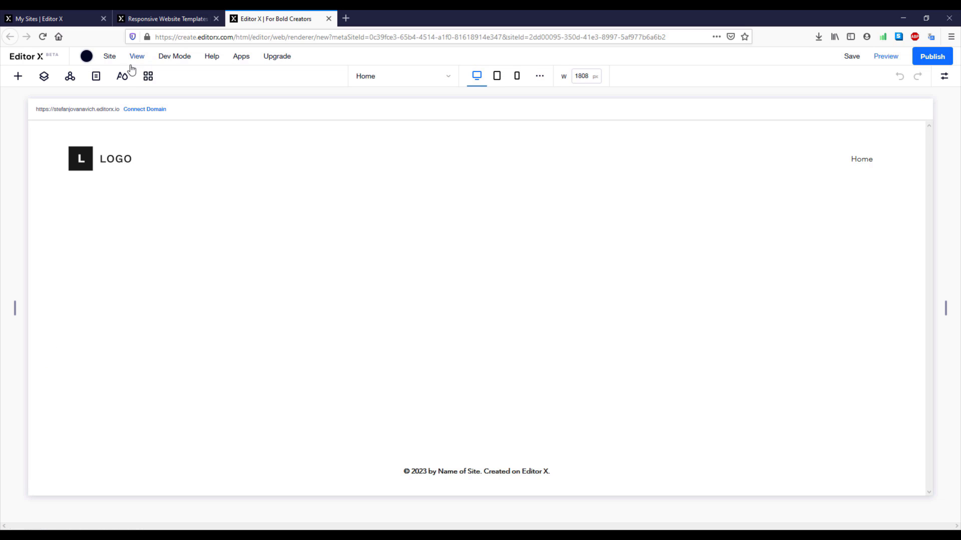
pyautogui.click(109, 57)
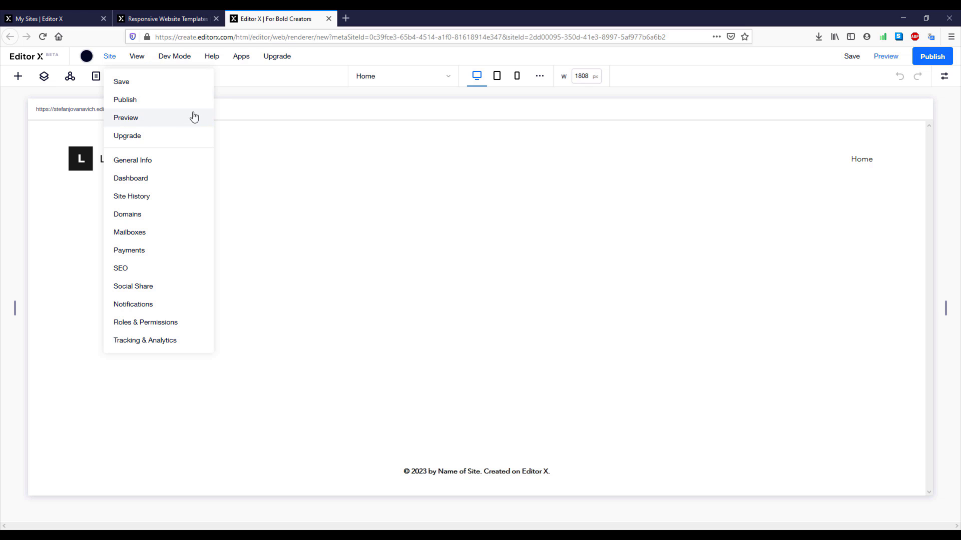
# Look over the Dev Mode and Help options, view the list of keyboard shortcuts, and close it
pyautogui.click(224, 97)
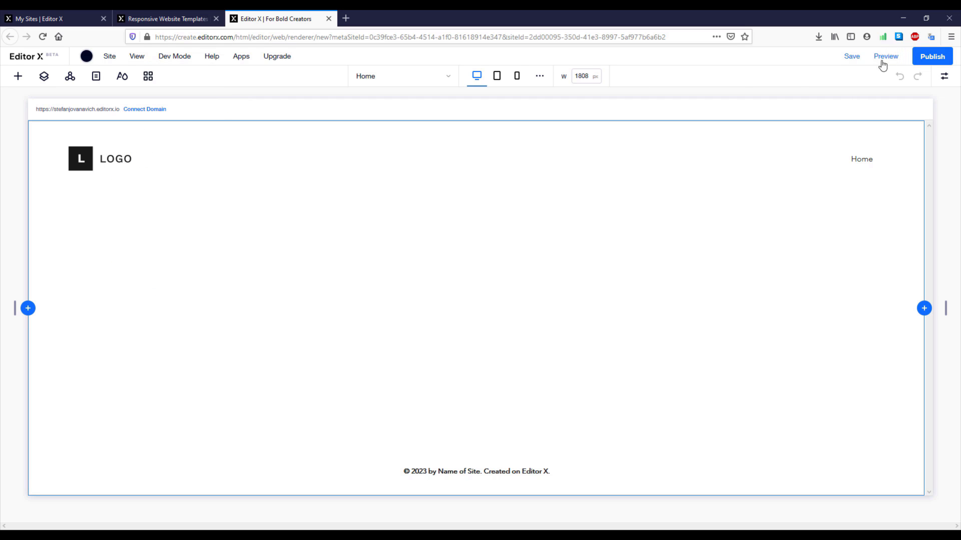
pyautogui.moveTo(142, 62)
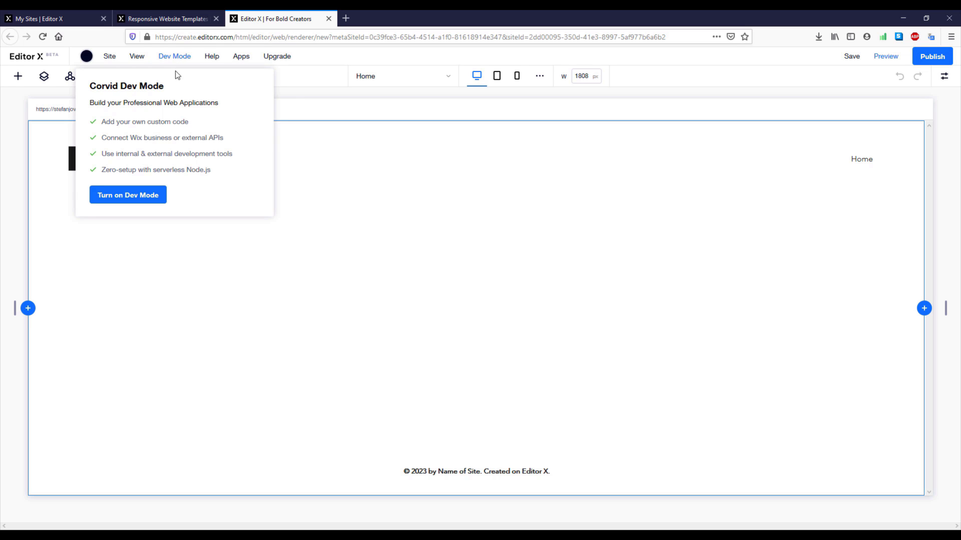
pyautogui.moveTo(214, 63)
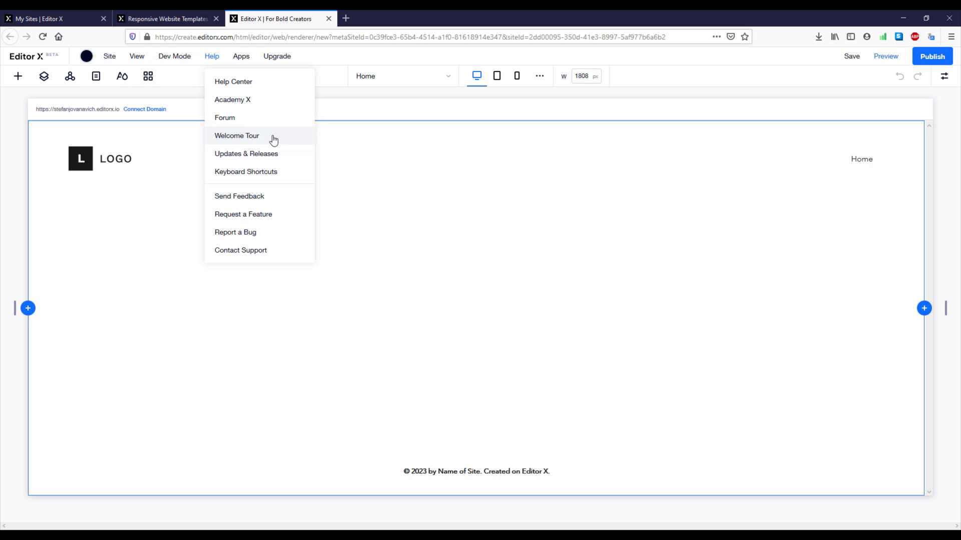
pyautogui.click(286, 176)
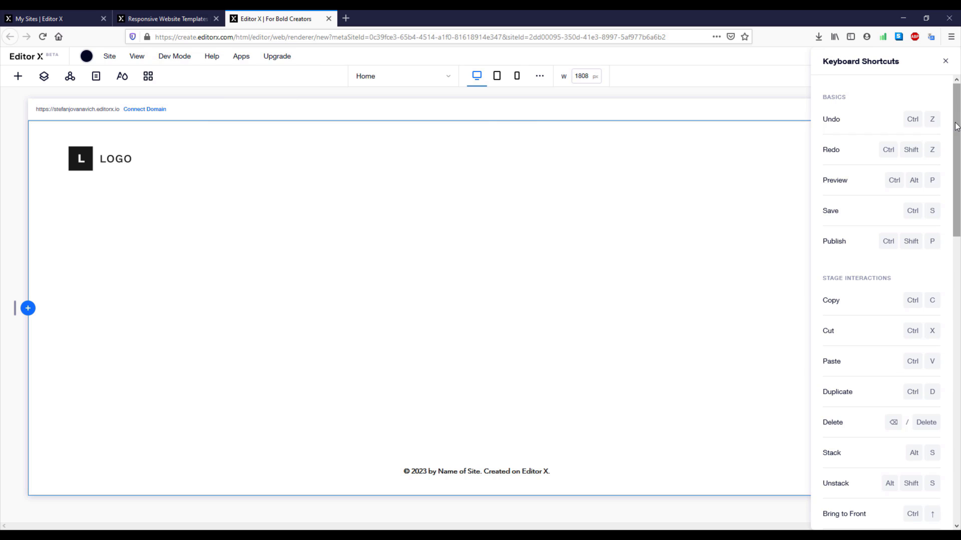
pyautogui.moveTo(957, 131)
pyautogui.mouseDown()
pyautogui.moveTo(959, 295)
pyautogui.moveTo(960, 125)
pyautogui.mouseUp()
pyautogui.click(946, 61)
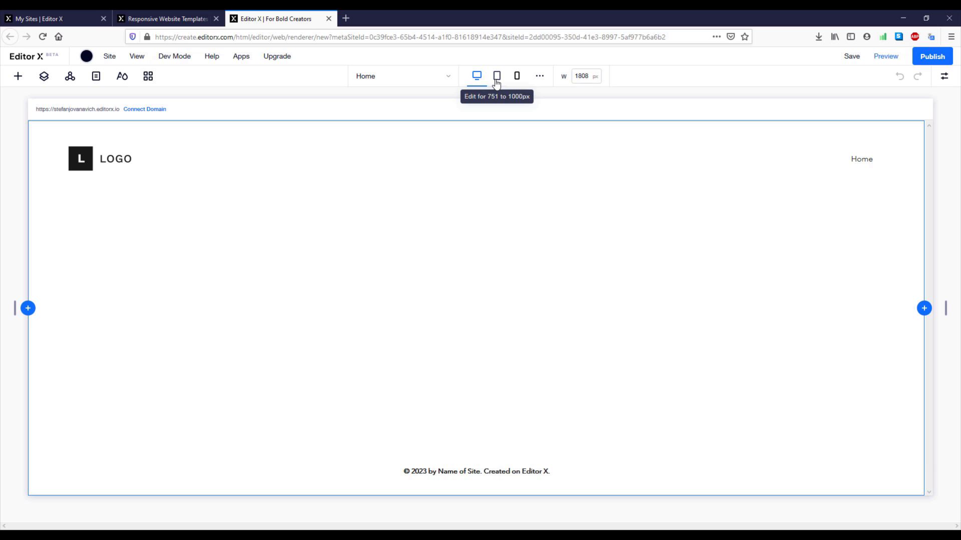
# View the blank page at the tablet and mobile breakpoints, check the breakpoint customization options, and close them
pyautogui.click(496, 79)
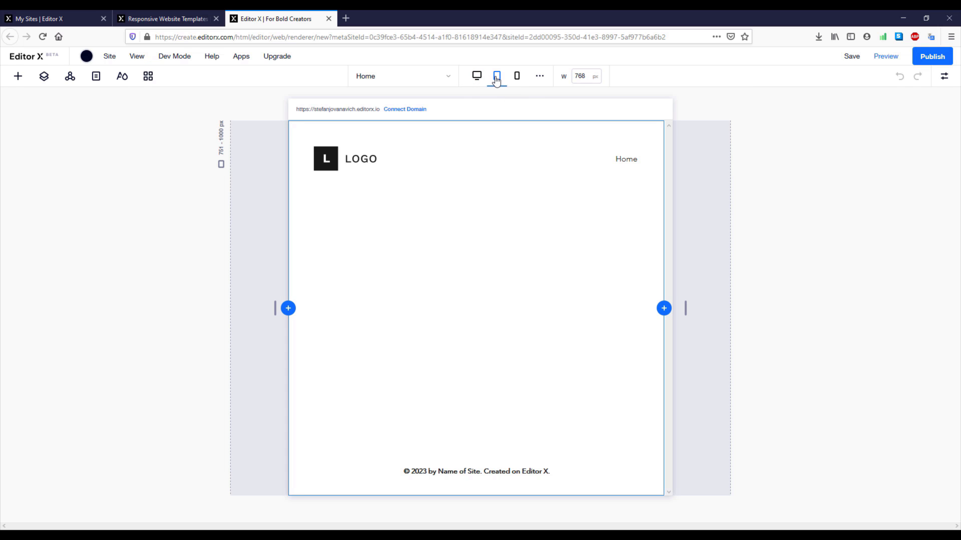
pyautogui.click(517, 82)
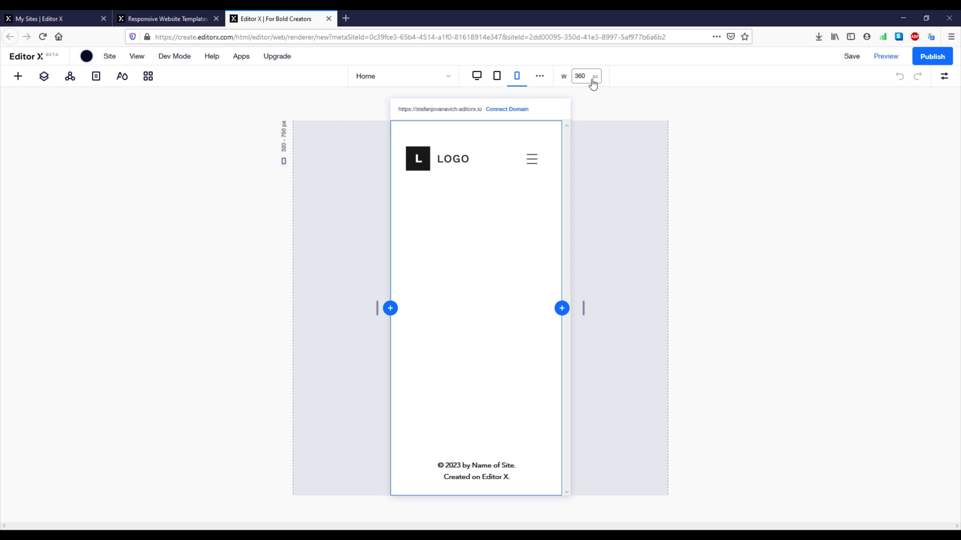
pyautogui.click(542, 82)
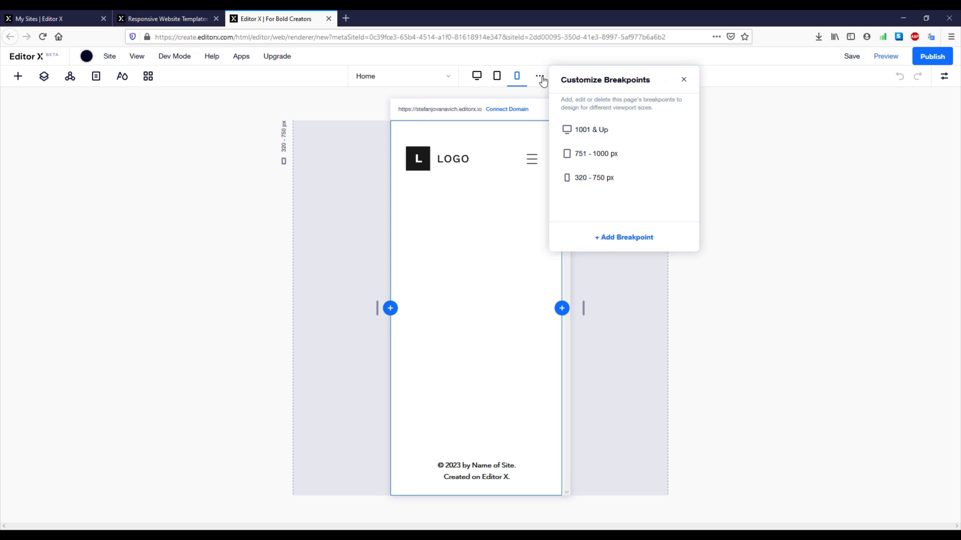
pyautogui.click(684, 83)
pyautogui.click(448, 78)
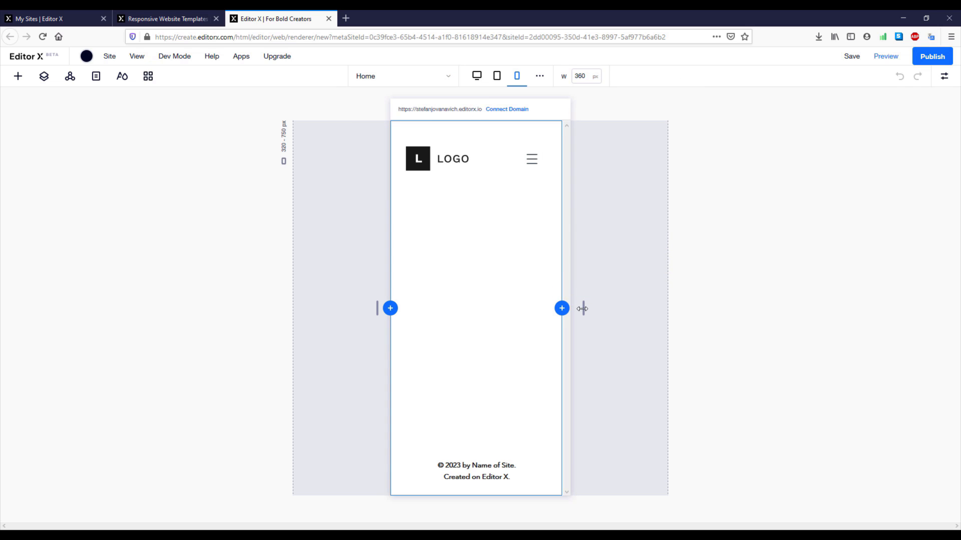
# Widen the mobile canvas to about 1001 px, check the tablet and mobile views again, and return to the desktop view
pyautogui.moveTo(583, 310); pyautogui.dragTo(775, 310)
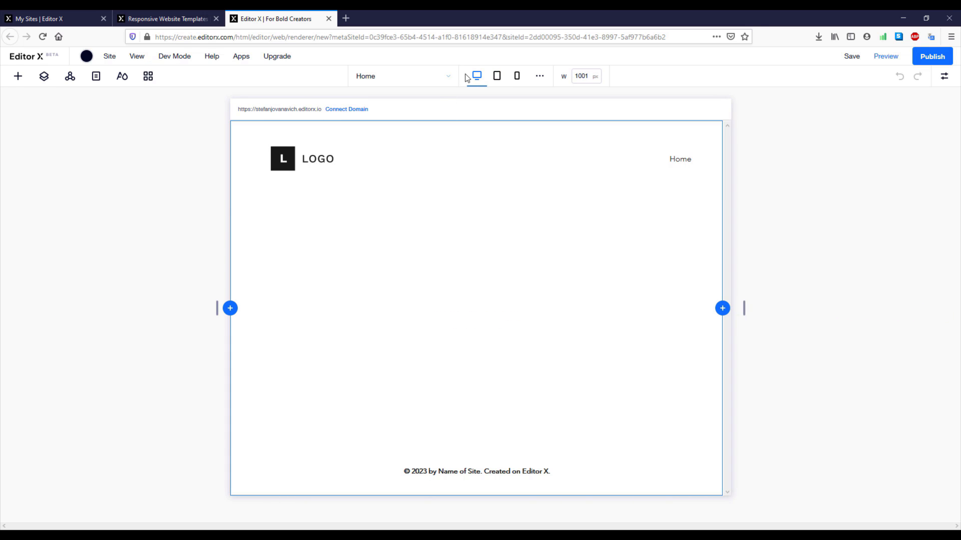
pyautogui.click(485, 79)
pyautogui.click(497, 76)
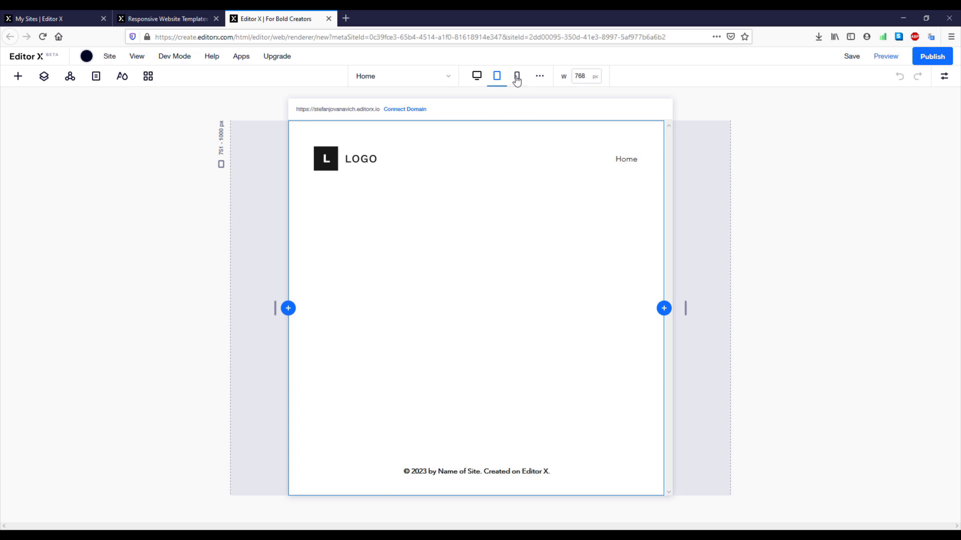
pyautogui.click(517, 76)
pyautogui.click(477, 78)
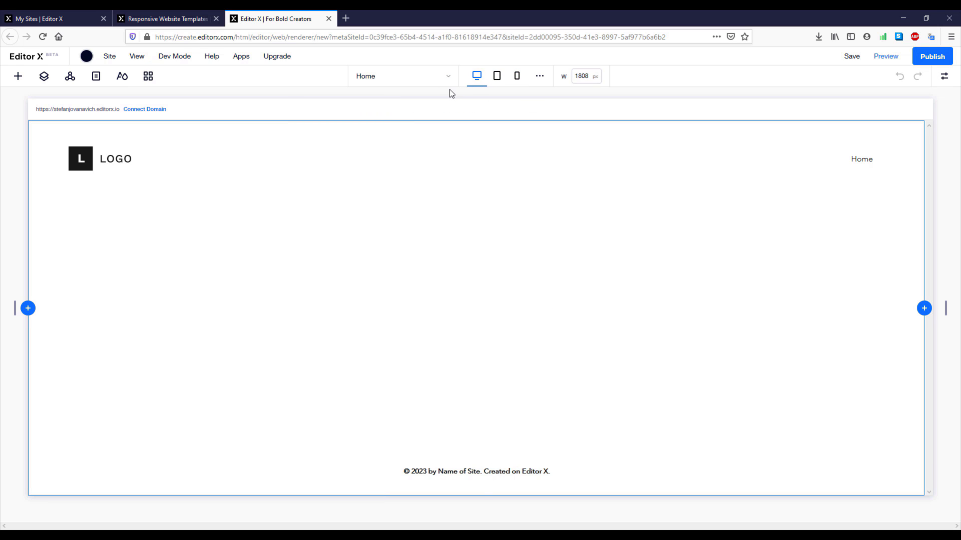
# Browse the addable elements in Quick Add and My Designs, and the Welcome, About, Services and Headers section designs
pyautogui.click(17, 81)
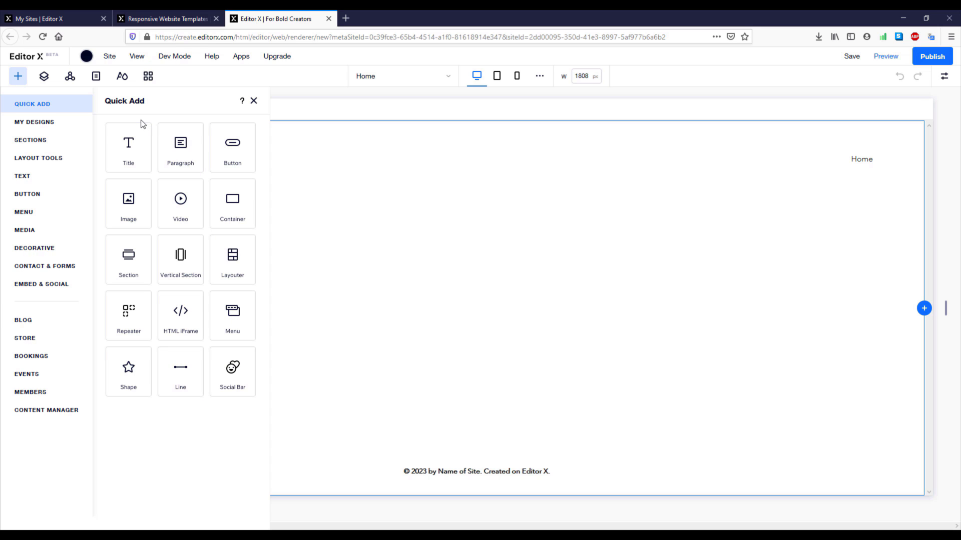
pyautogui.click(56, 123)
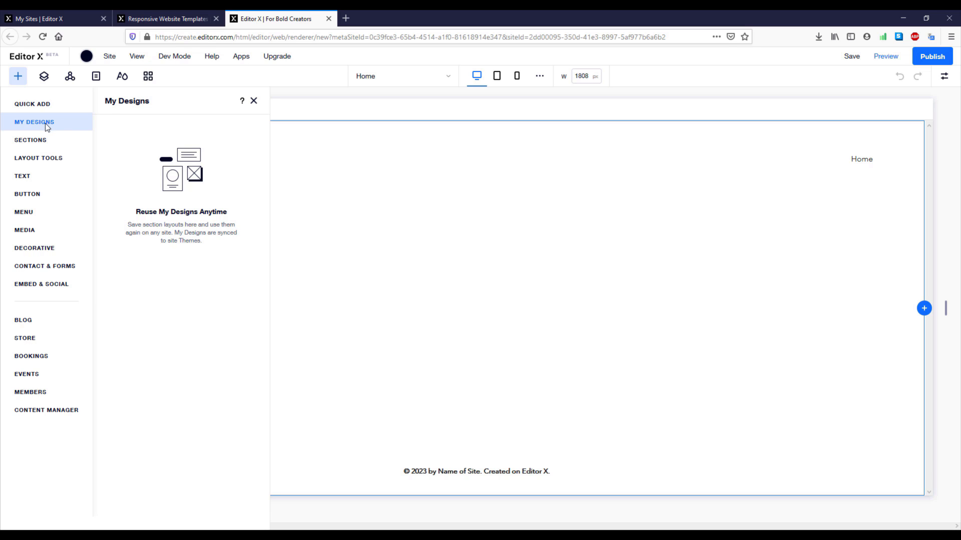
pyautogui.click(48, 141)
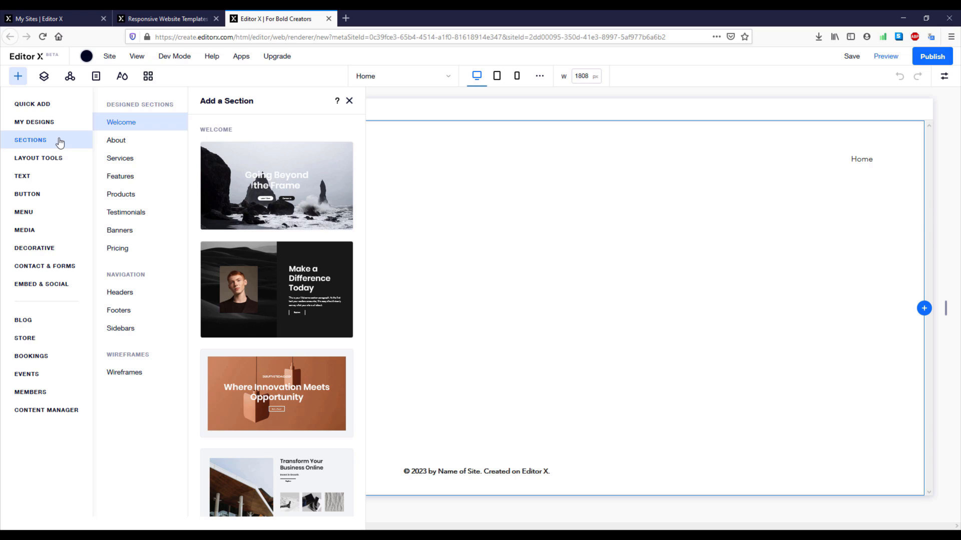
pyautogui.click(113, 141)
pyautogui.click(135, 122)
pyautogui.click(133, 142)
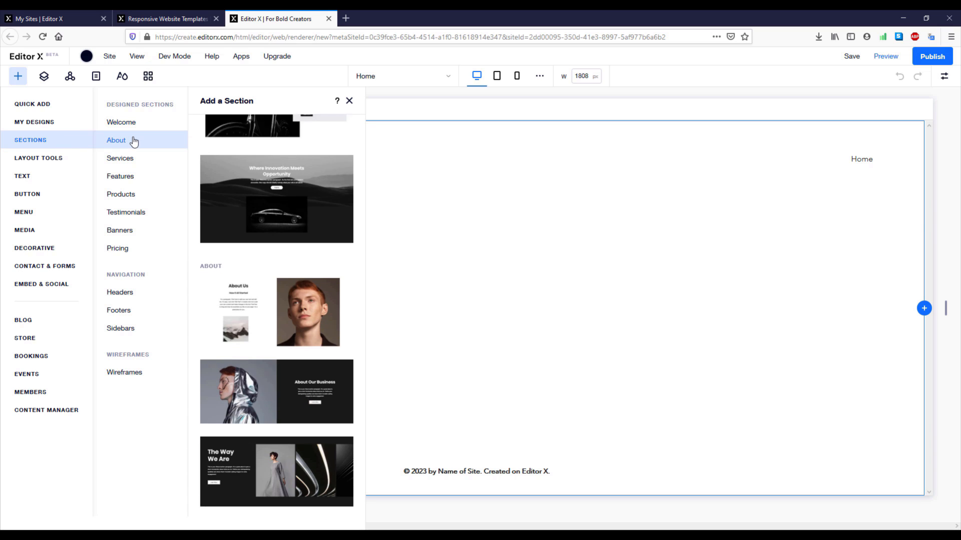
pyautogui.click(136, 161)
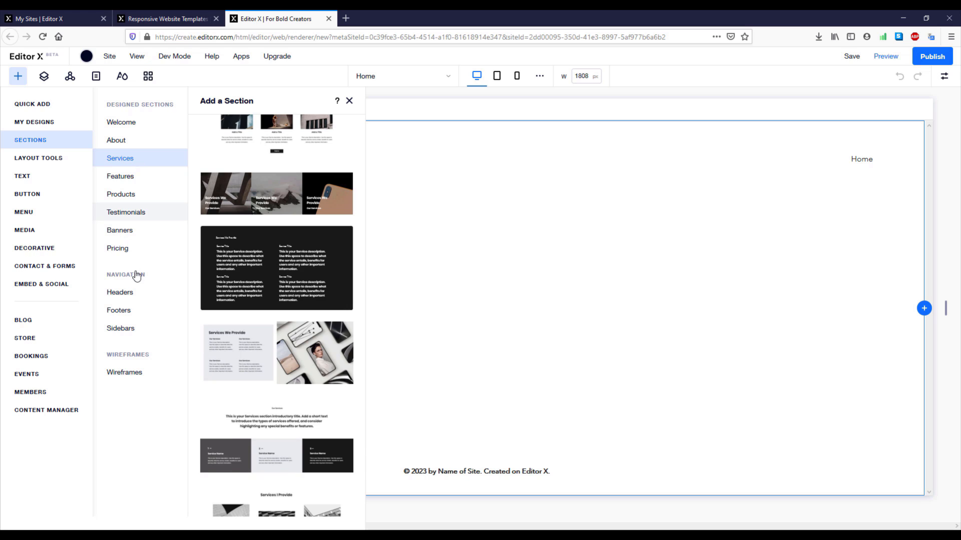
pyautogui.click(136, 294)
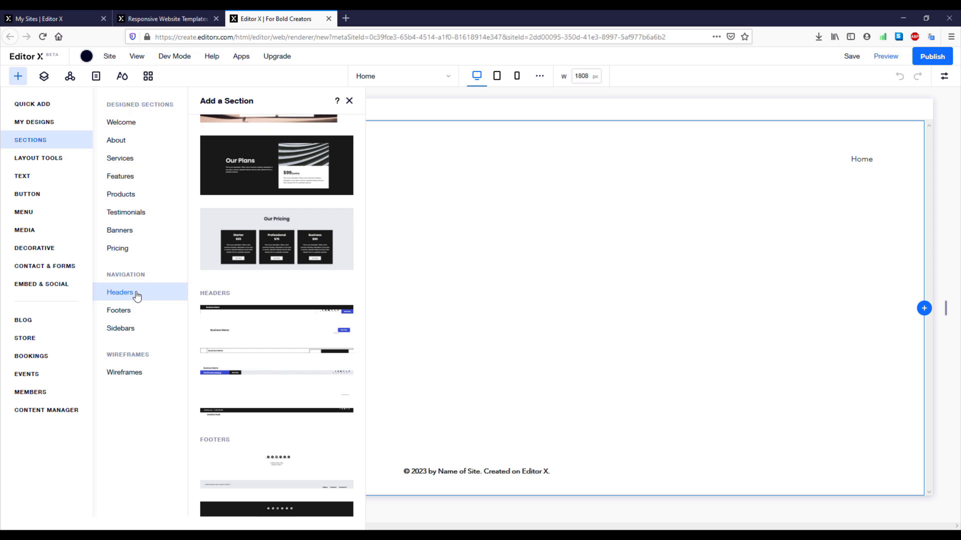
# Browse the layout tools, covering container boxes, layouters, repeaters and lightboxes
pyautogui.click(29, 159)
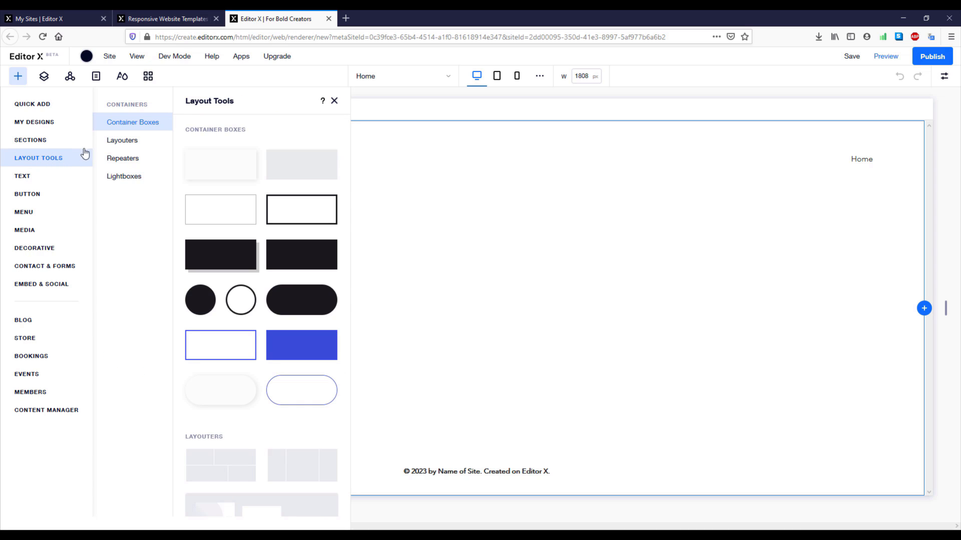
pyautogui.click(121, 142)
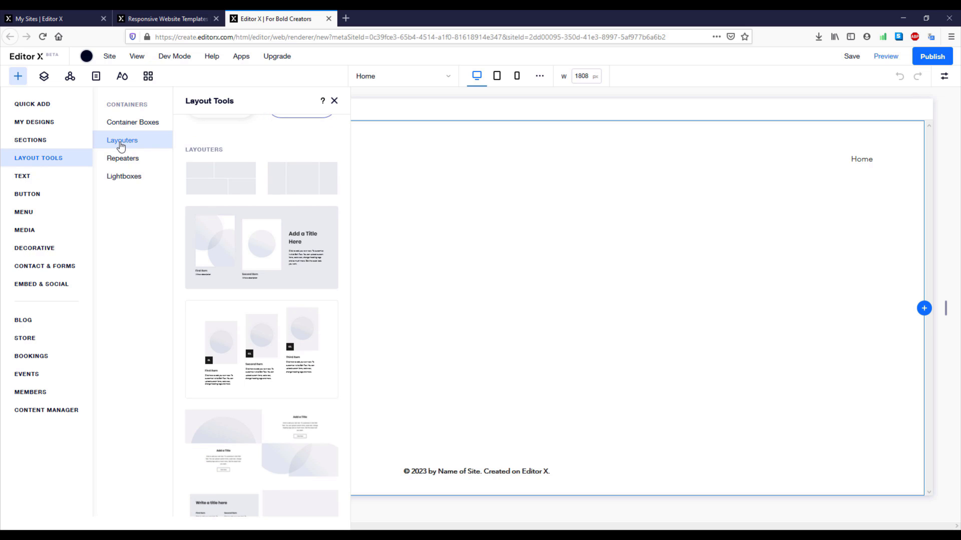
pyautogui.click(121, 160)
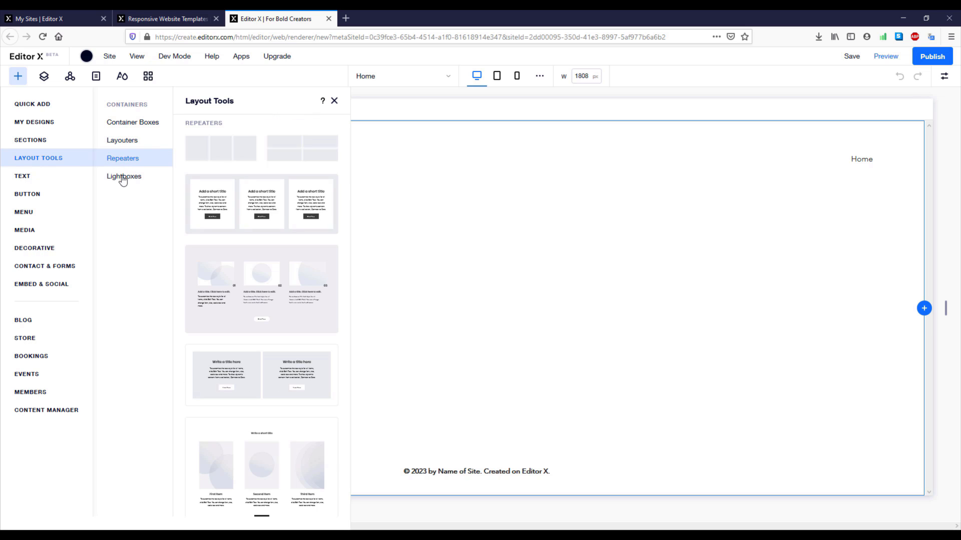
pyautogui.click(122, 179)
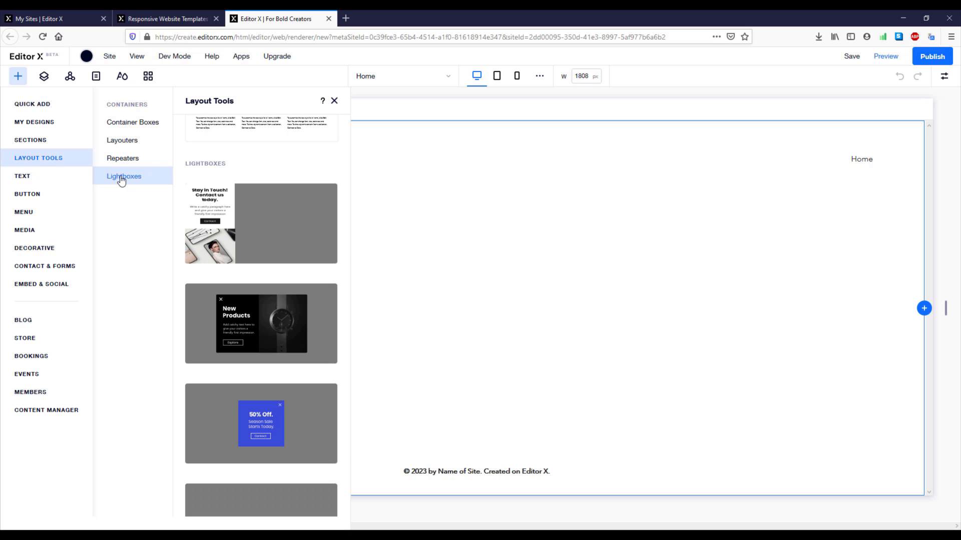
# Browse the text, button, menu and media elements, and the decorative basic shapes and icons
pyautogui.click(57, 180)
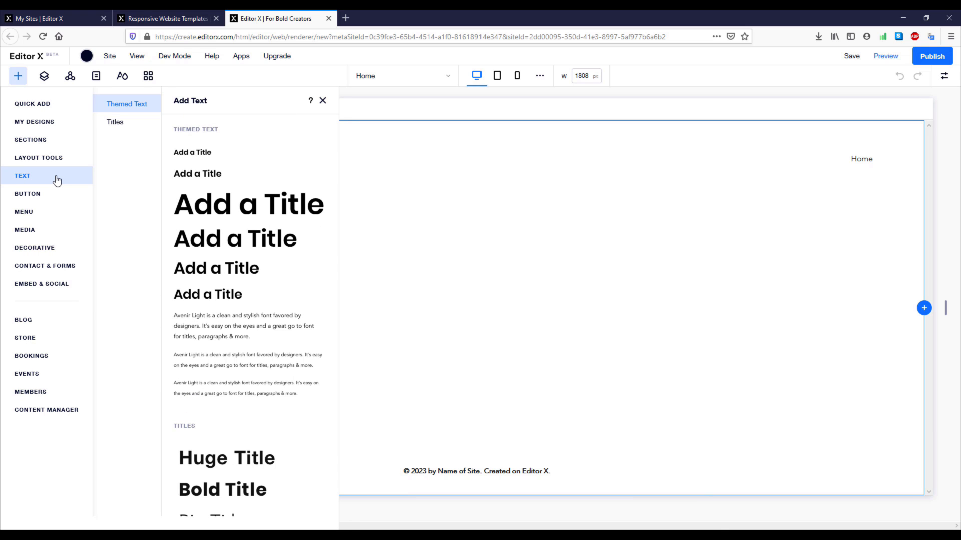
pyautogui.click(33, 193)
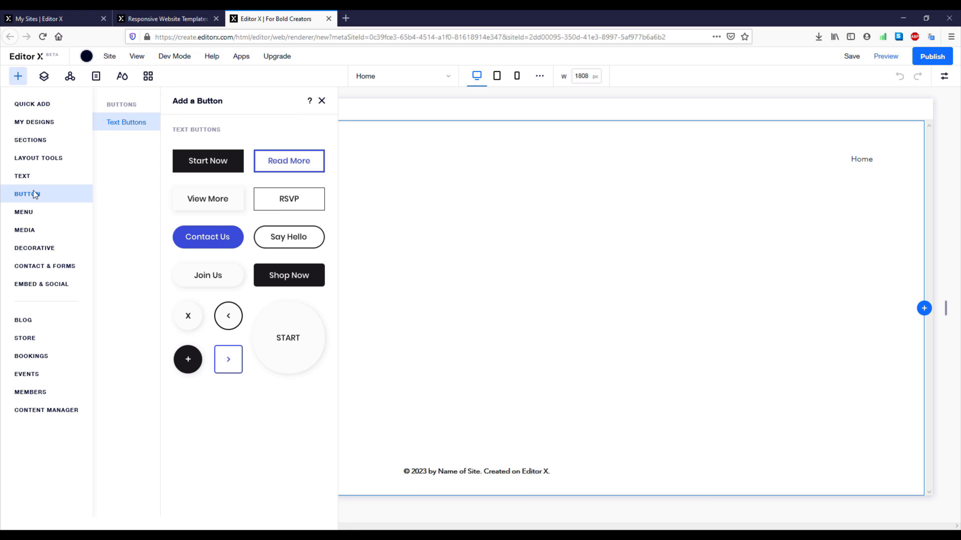
pyautogui.click(30, 213)
pyautogui.click(30, 230)
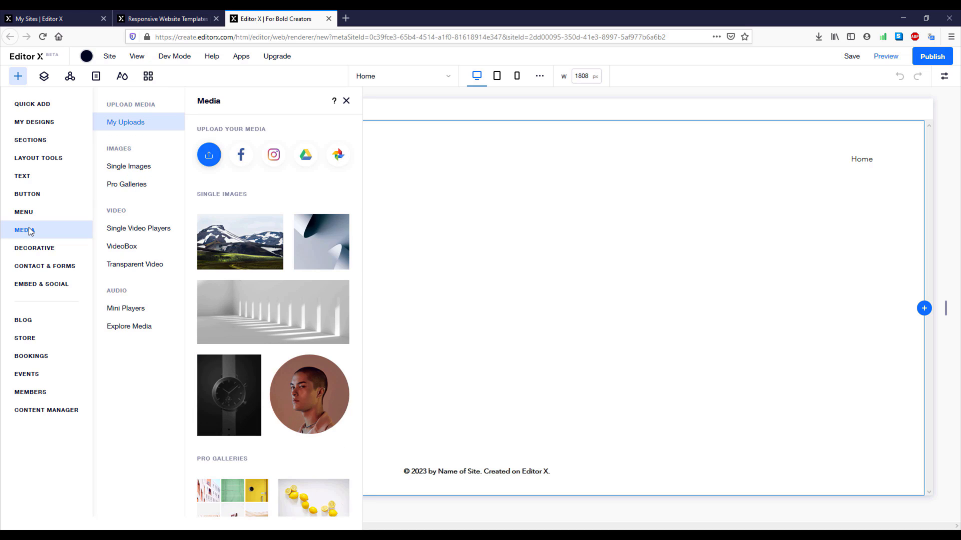
pyautogui.click(33, 248)
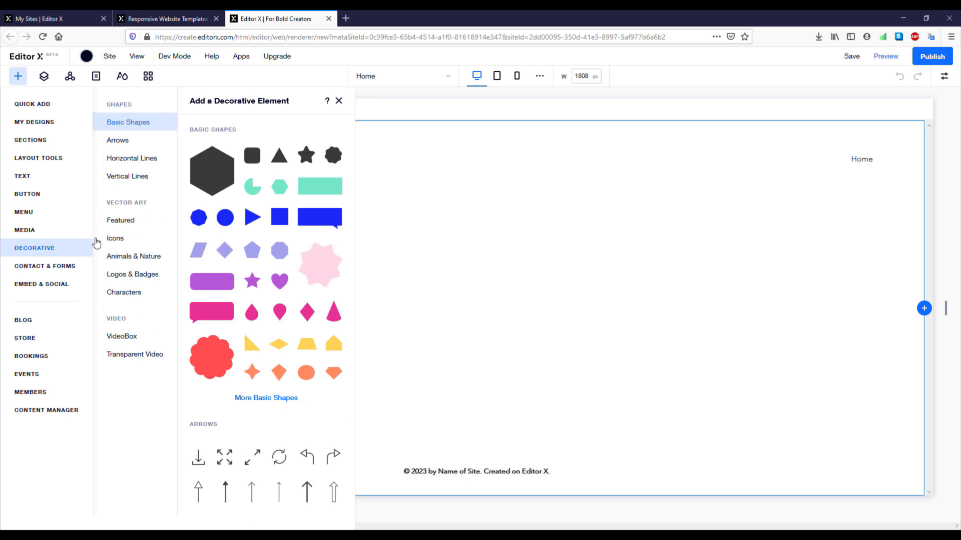
pyautogui.click(112, 239)
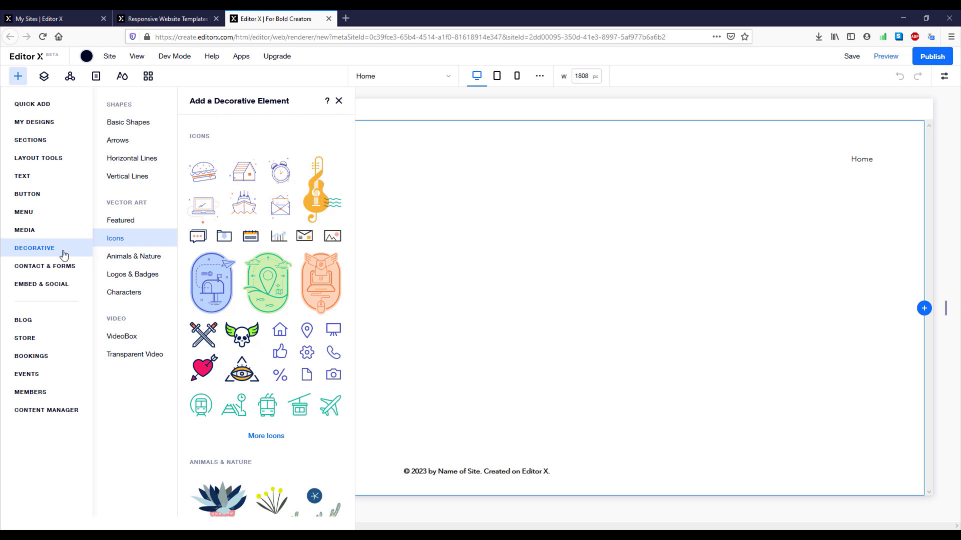
# Browse the contact tools, covering the Contact, Subscribe, Sales Leads and Job Application forms and the Google Maps elements
pyautogui.click(59, 266)
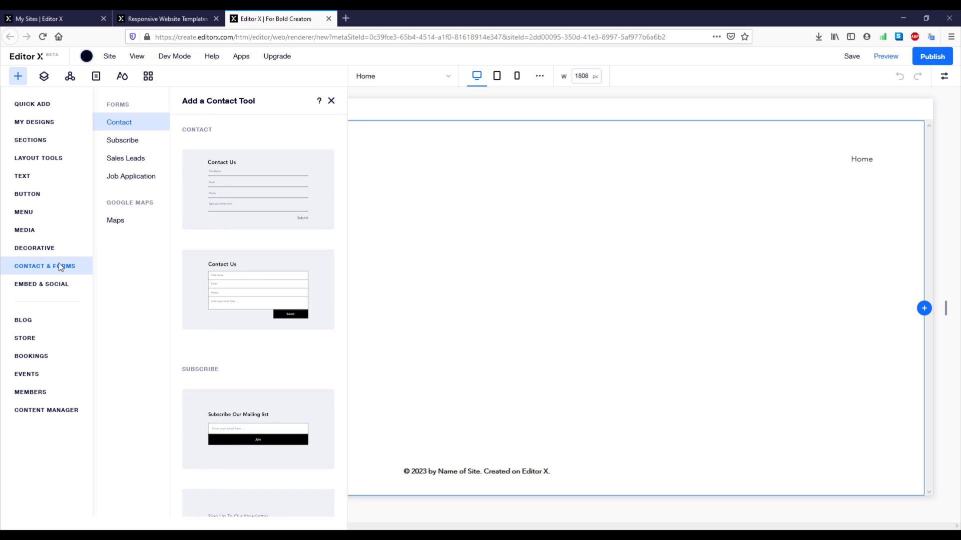
pyautogui.click(144, 140)
pyautogui.click(142, 159)
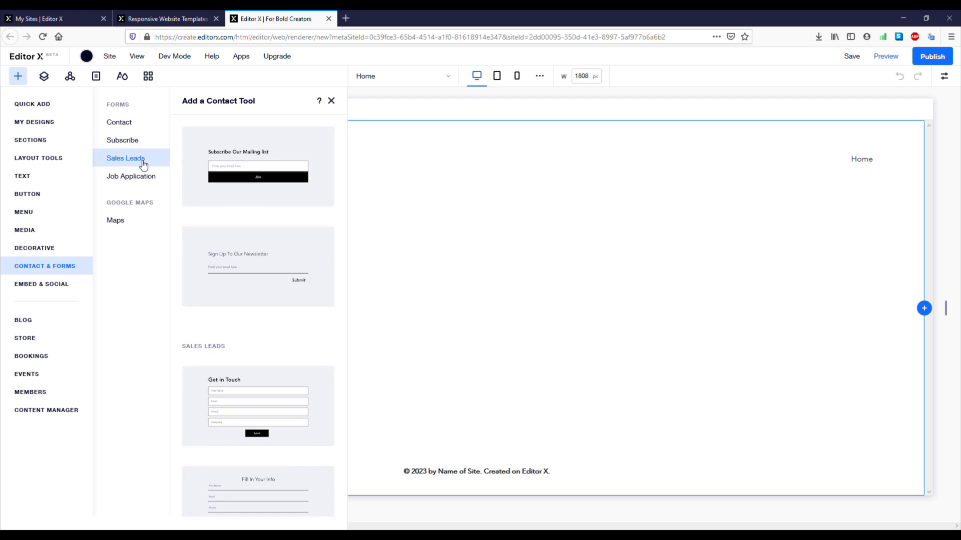
pyautogui.click(140, 181)
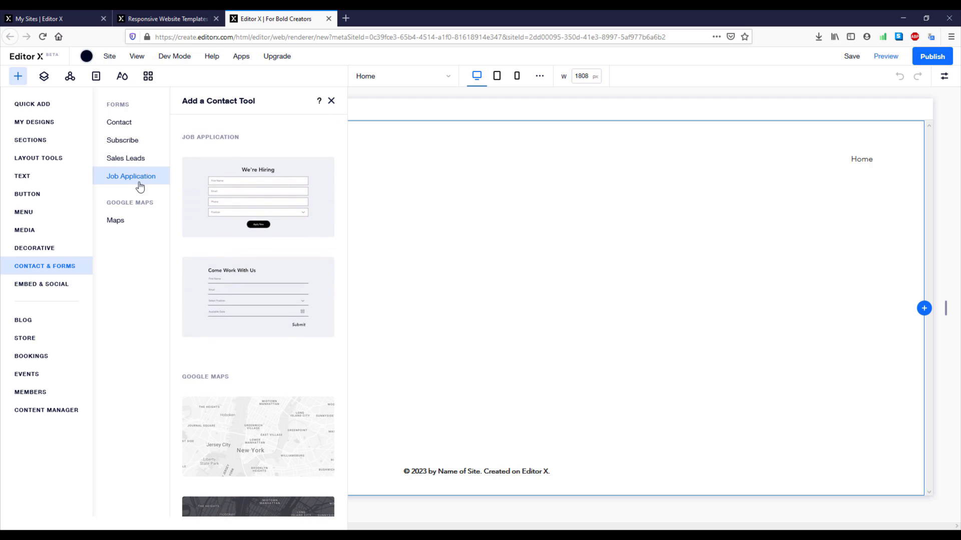
pyautogui.click(127, 225)
# Review the Blog, Store, Bookings, Events, Members and Content Manager features that can be added to the site
pyautogui.click(47, 320)
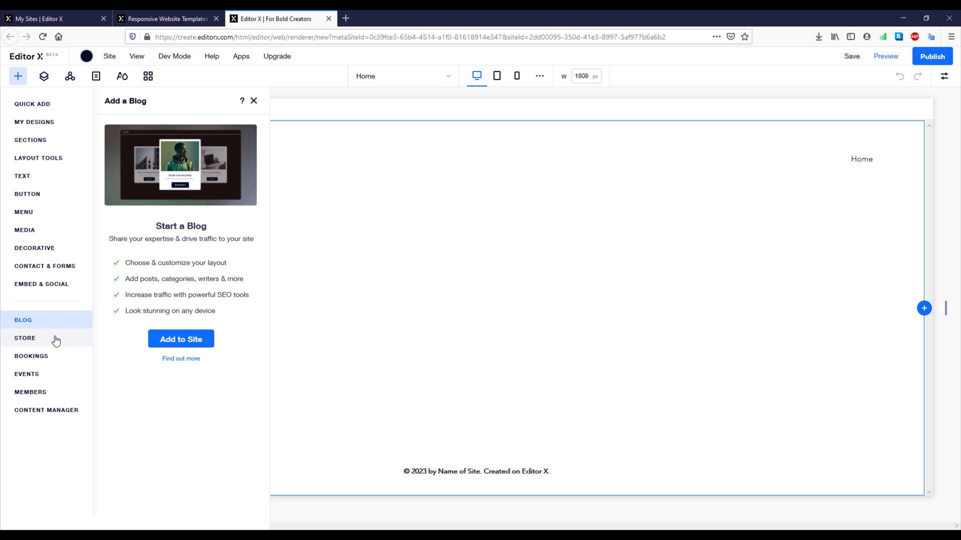
pyautogui.click(56, 339)
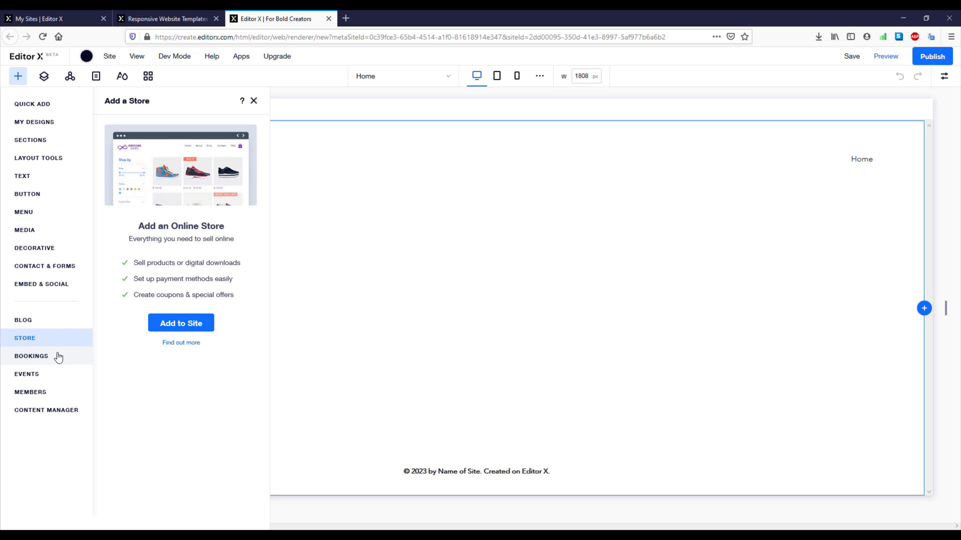
pyautogui.click(58, 357)
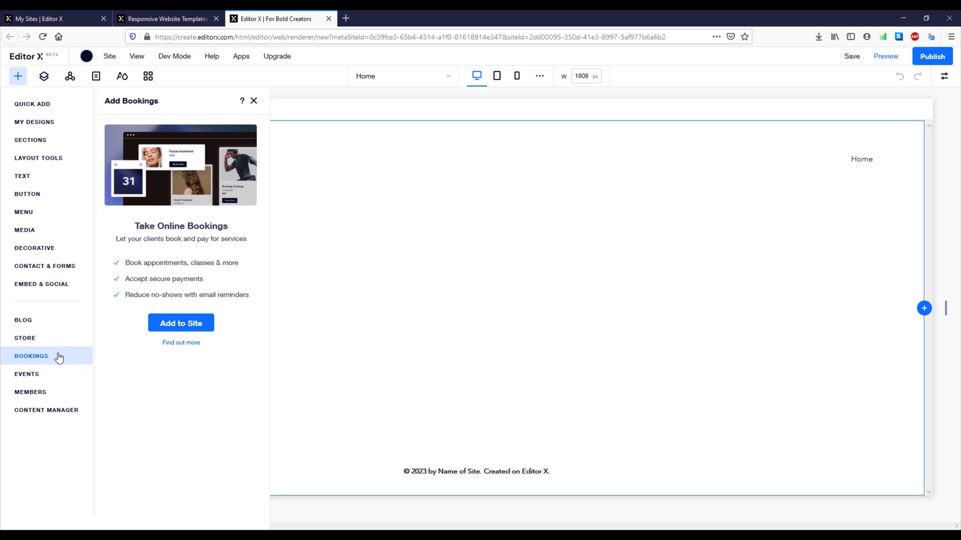
pyautogui.click(58, 376)
pyautogui.click(59, 394)
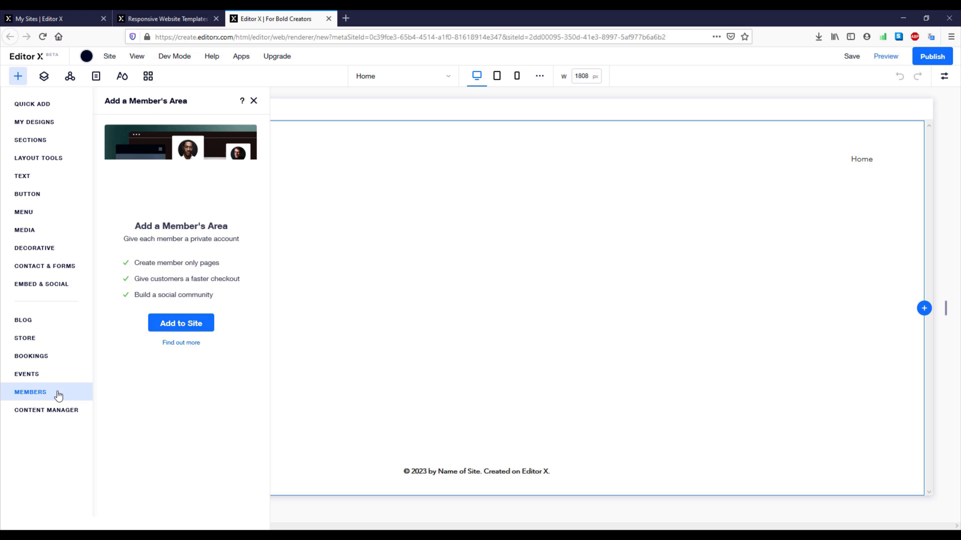
pyautogui.click(59, 411)
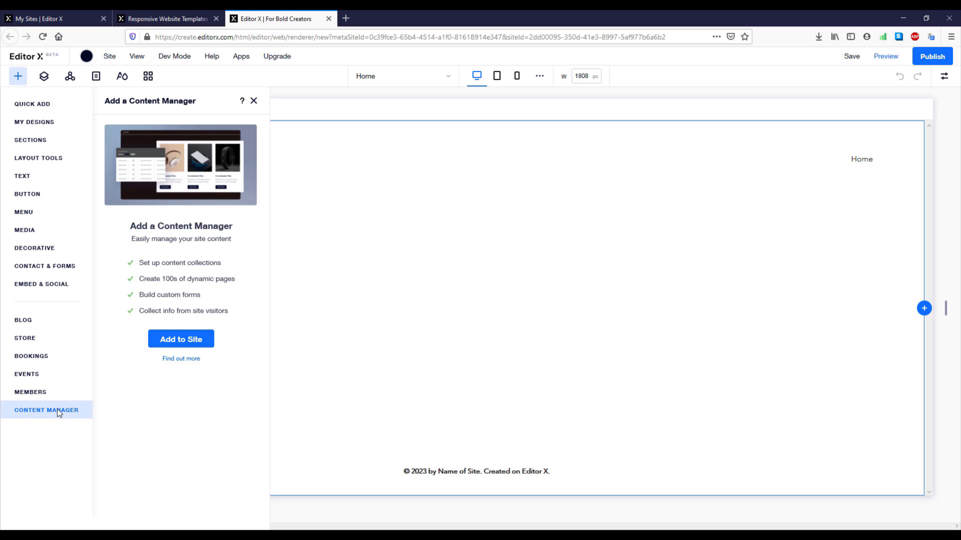
# Review the page layers, the header and footer masters, the site pages, and the site's typography and colors
pyautogui.click(17, 76)
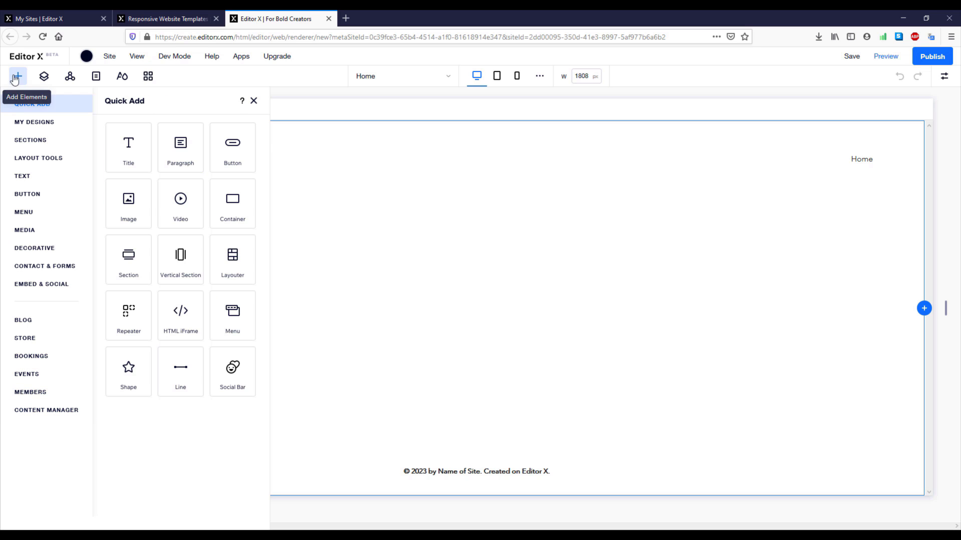
pyautogui.click(44, 79)
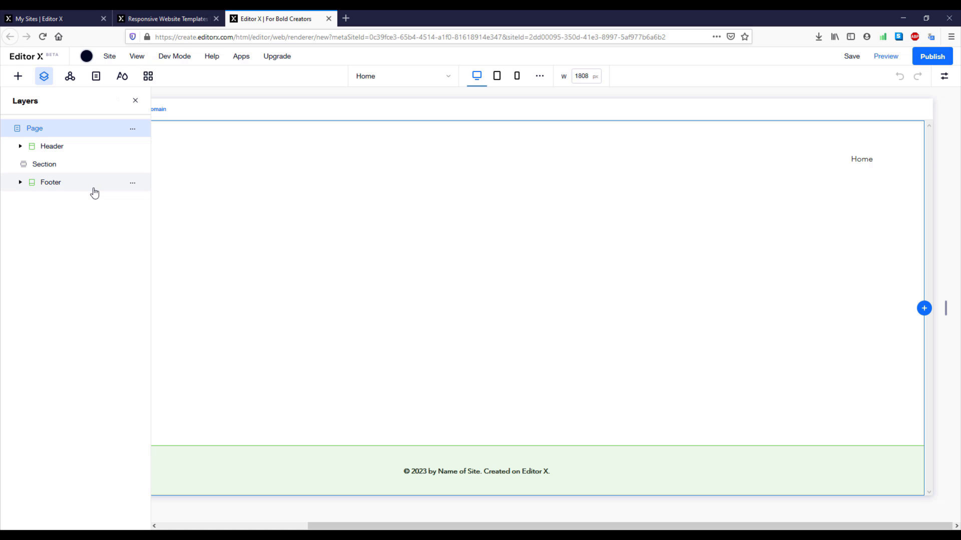
pyautogui.click(70, 76)
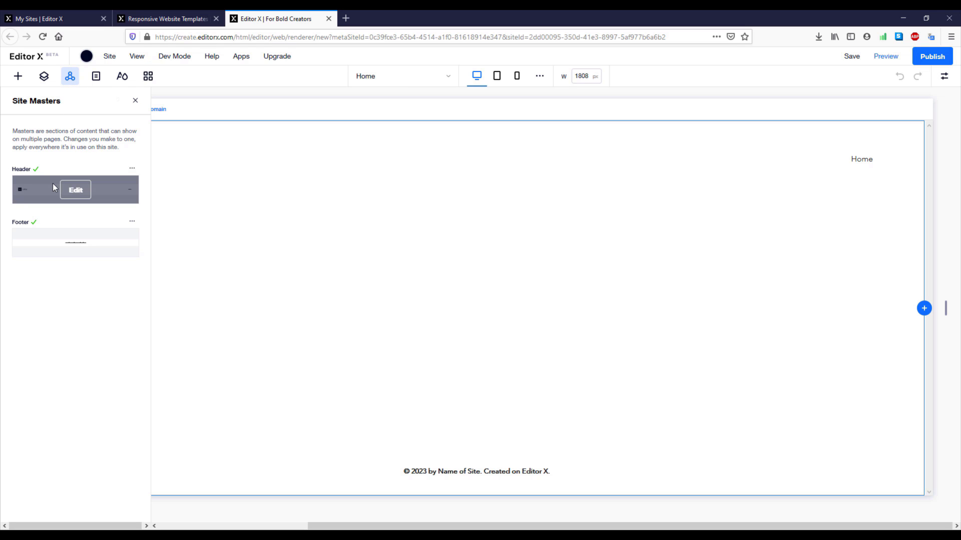
pyautogui.moveTo(40, 242)
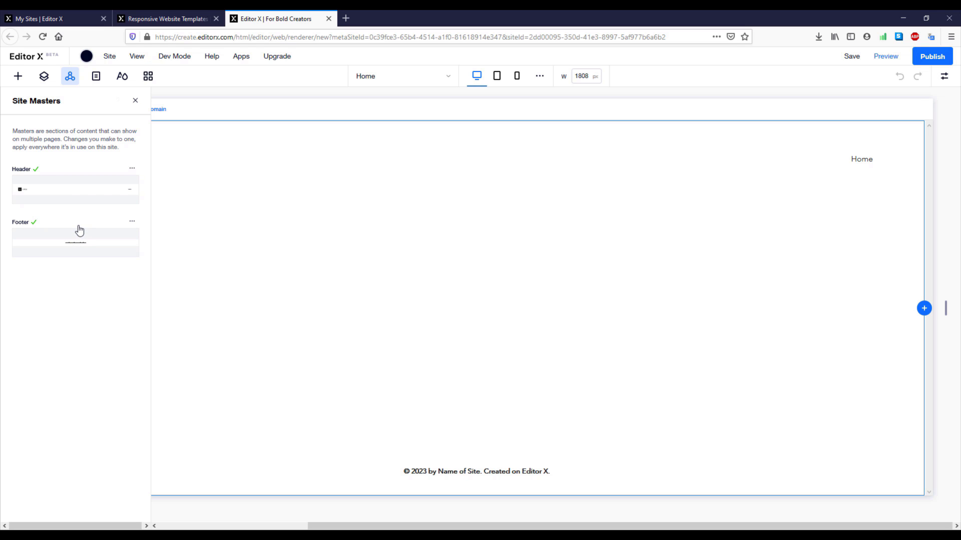
pyautogui.moveTo(77, 199)
pyautogui.click(96, 79)
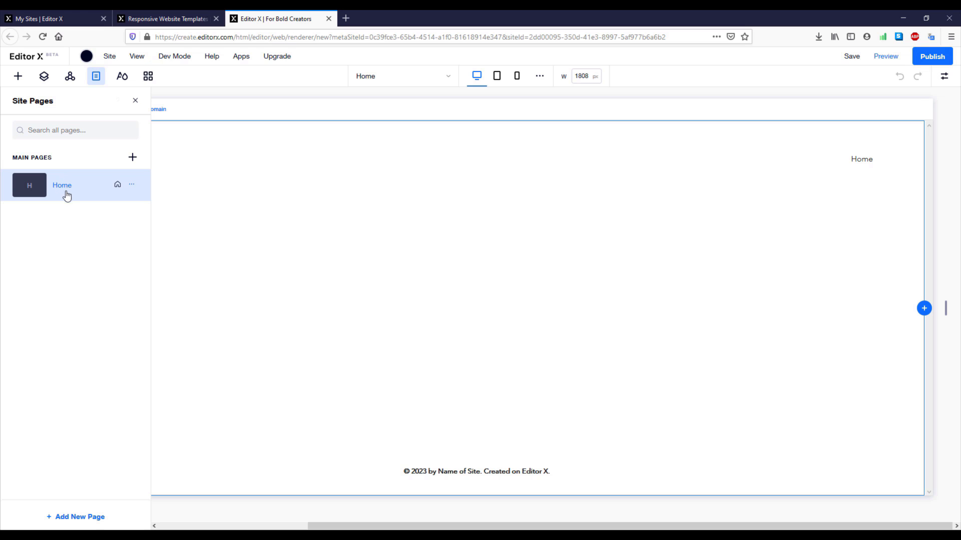
pyautogui.click(121, 77)
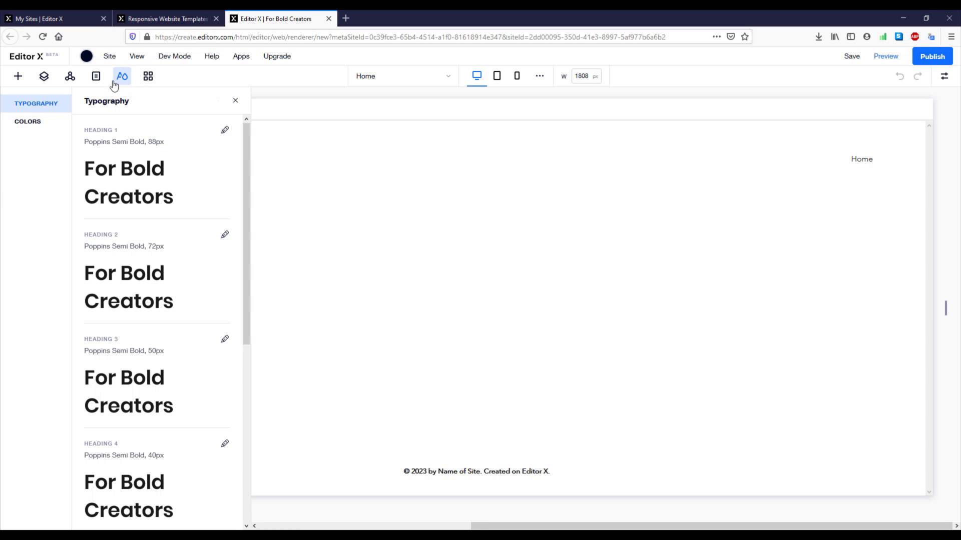
pyautogui.click(50, 123)
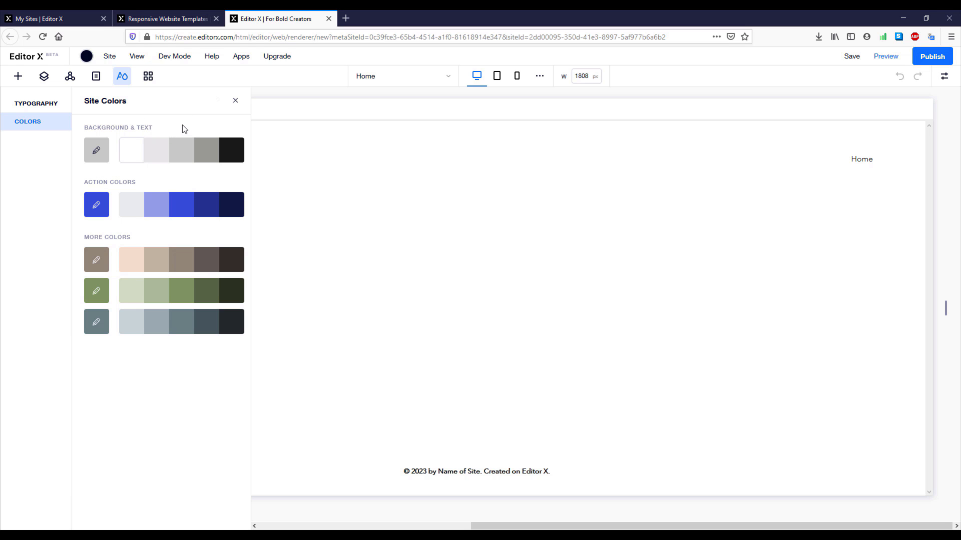
# Browse the App Market's recommended apps, trending apps and Wix Business Solutions
pyautogui.click(148, 76)
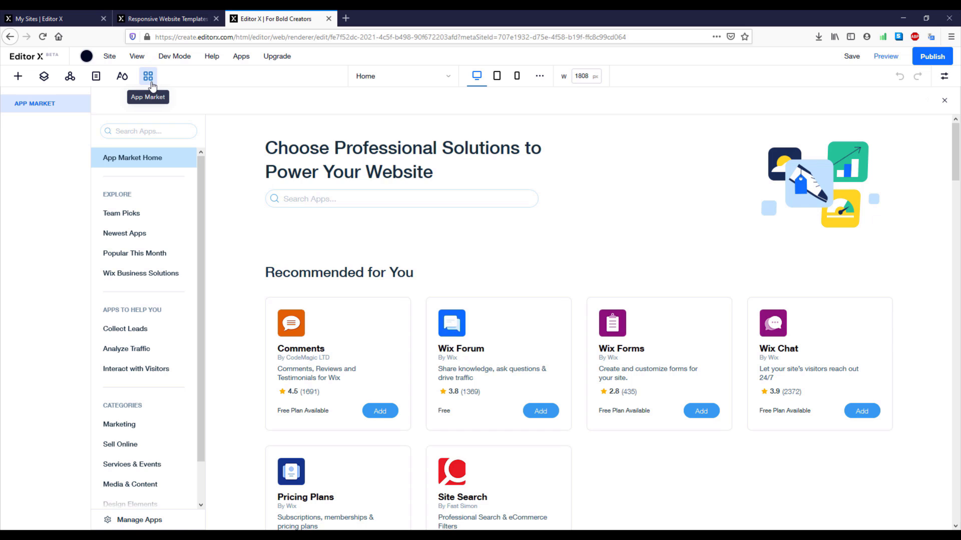
pyautogui.scroll(-2, 291, 258)
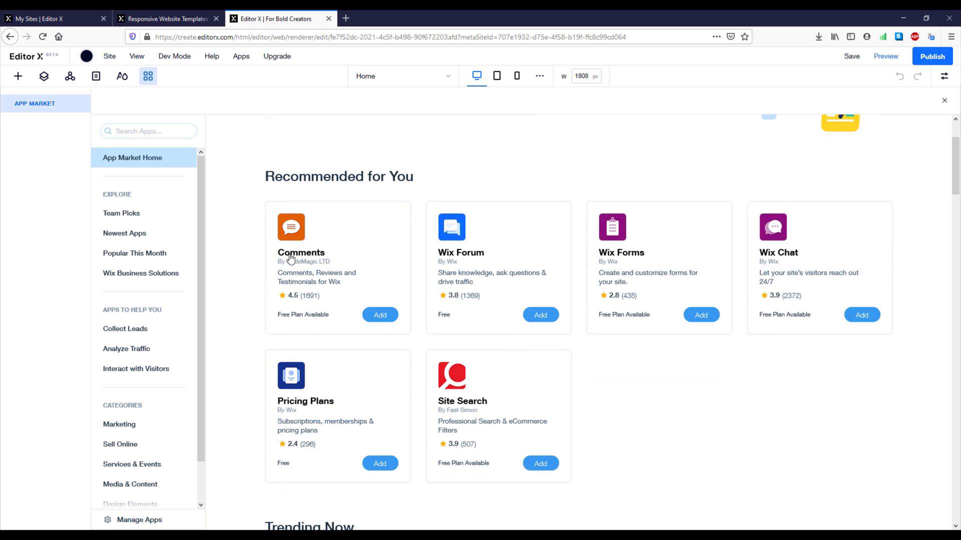
pyautogui.scroll(-1, 285, 395)
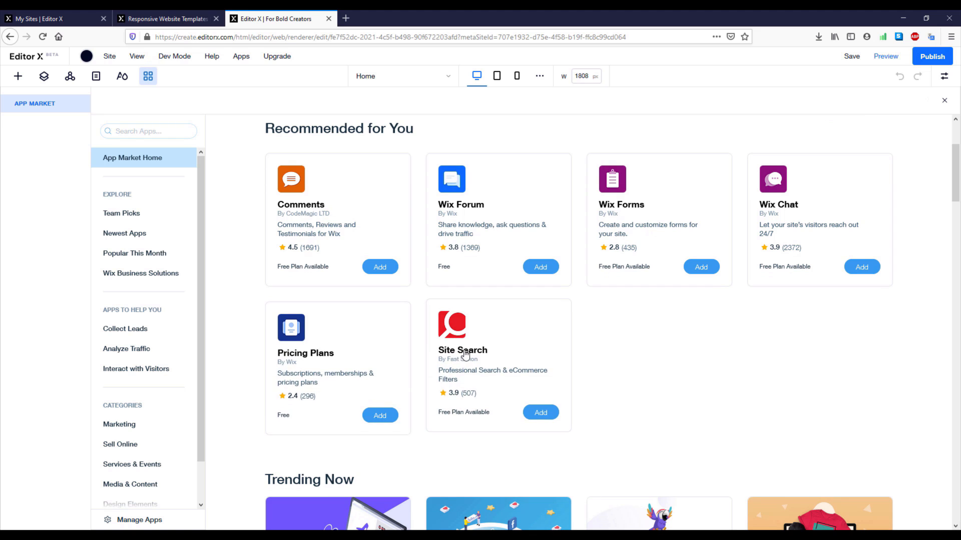
pyautogui.scroll(-4, 580, 337)
pyautogui.scroll(-4, 579, 337)
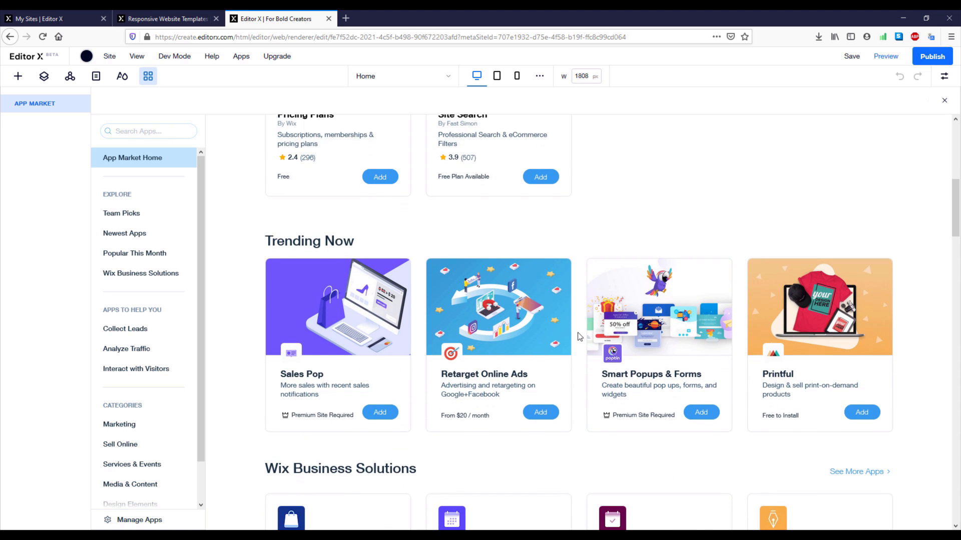
pyautogui.scroll(-2, 579, 337)
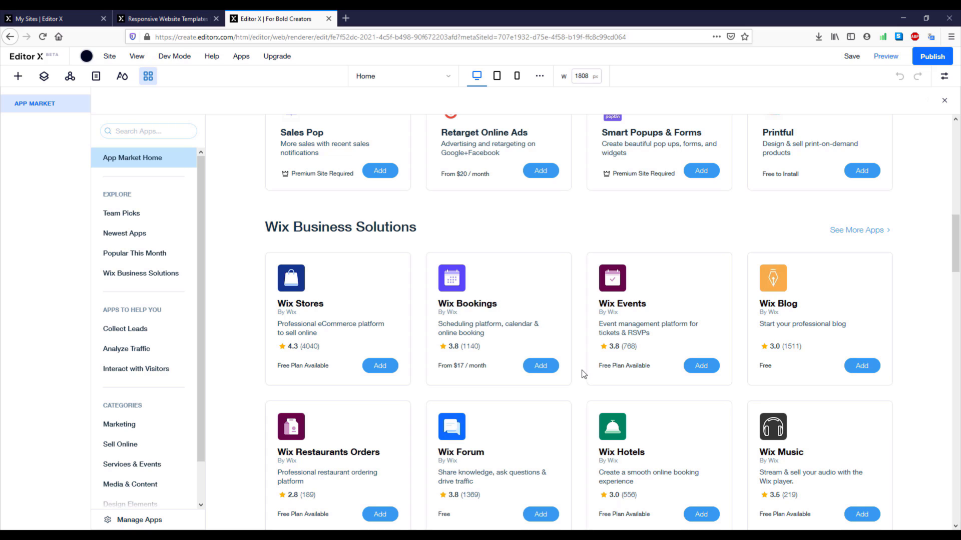
# Inspect the blank section's sizing properties, including the units available for its height
pyautogui.click(42, 80)
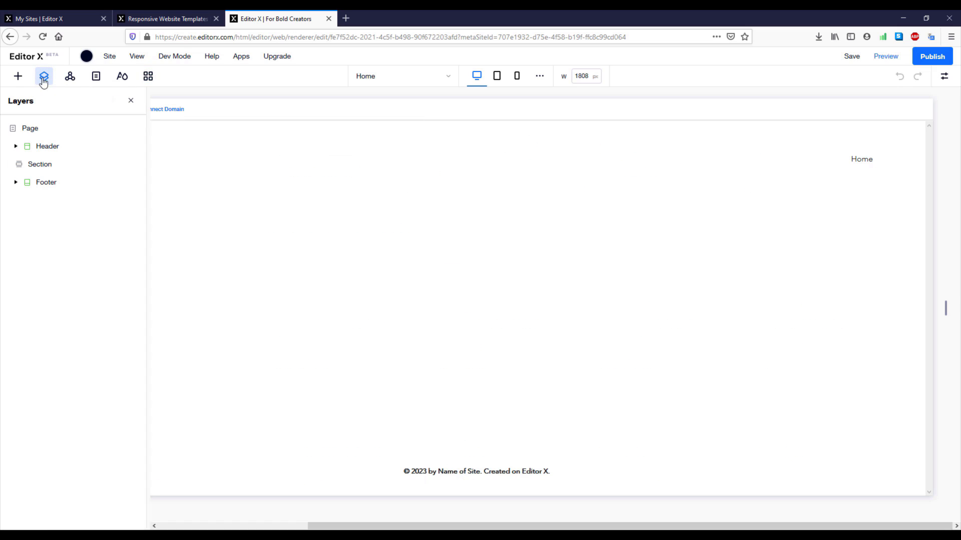
pyautogui.click(943, 79)
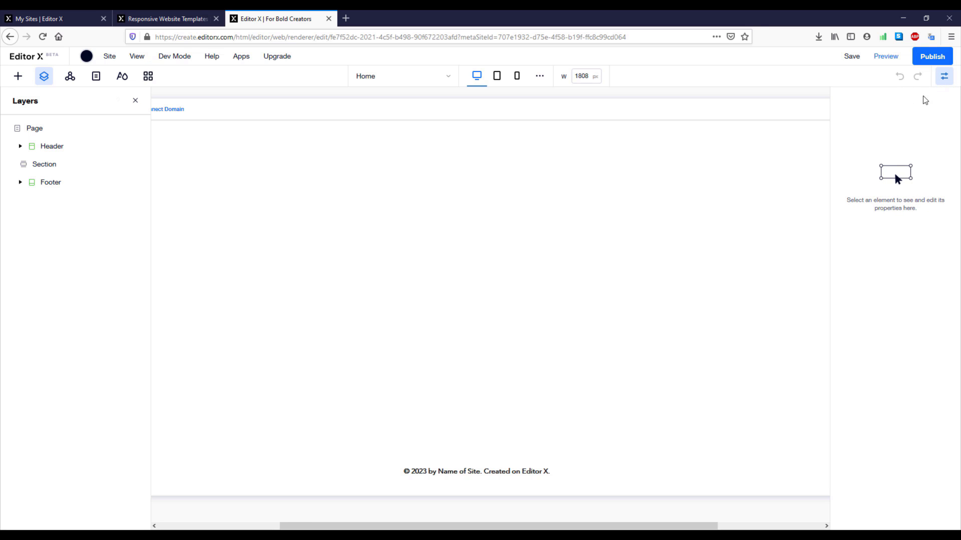
pyautogui.click(505, 207)
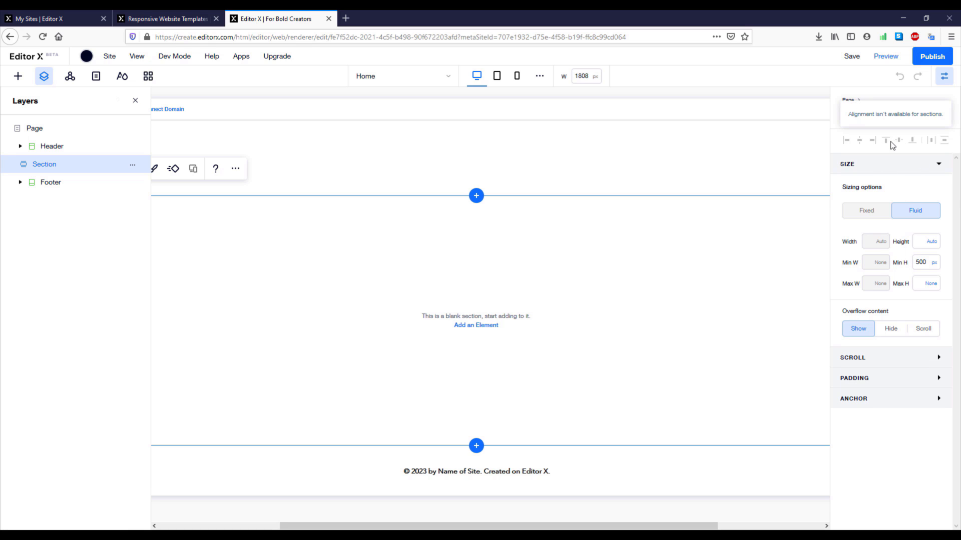
pyautogui.click(936, 246)
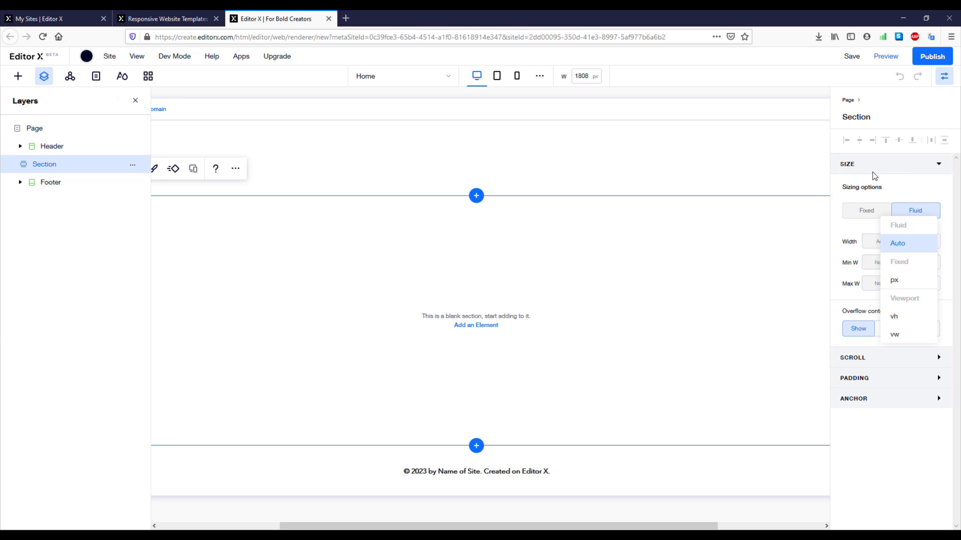
pyautogui.click(911, 179)
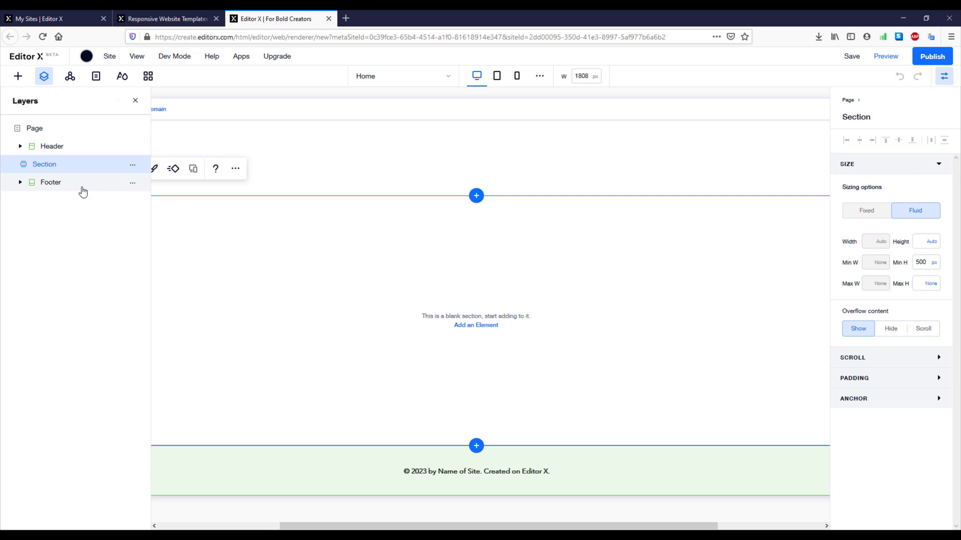
# Delete the footer and the header from the page
pyautogui.click(83, 193)
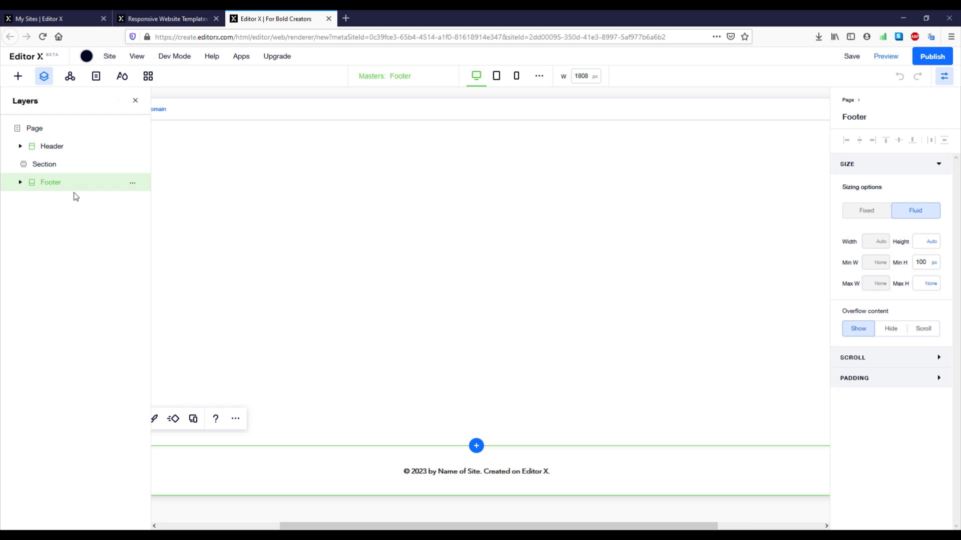
pyautogui.press('Delete')
pyautogui.click(61, 150)
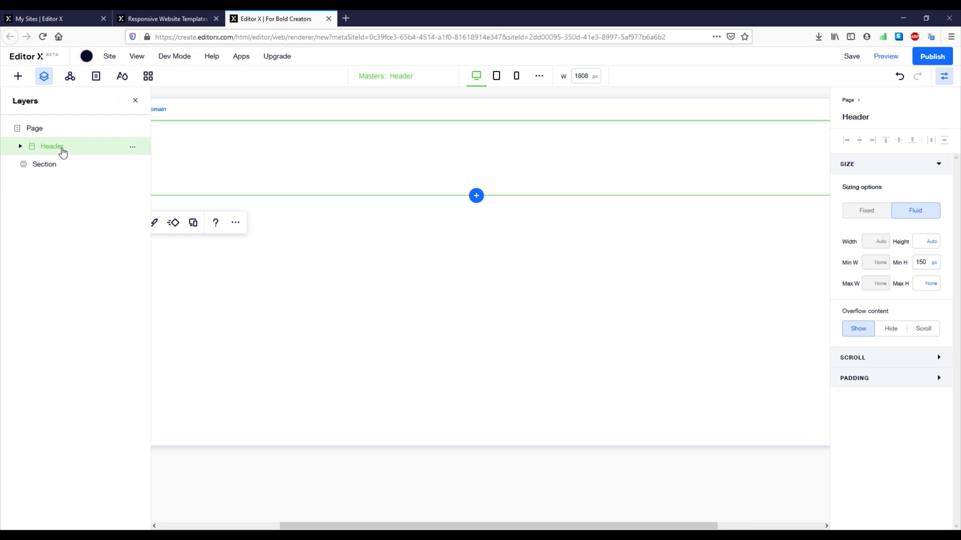
pyautogui.press('Delete')
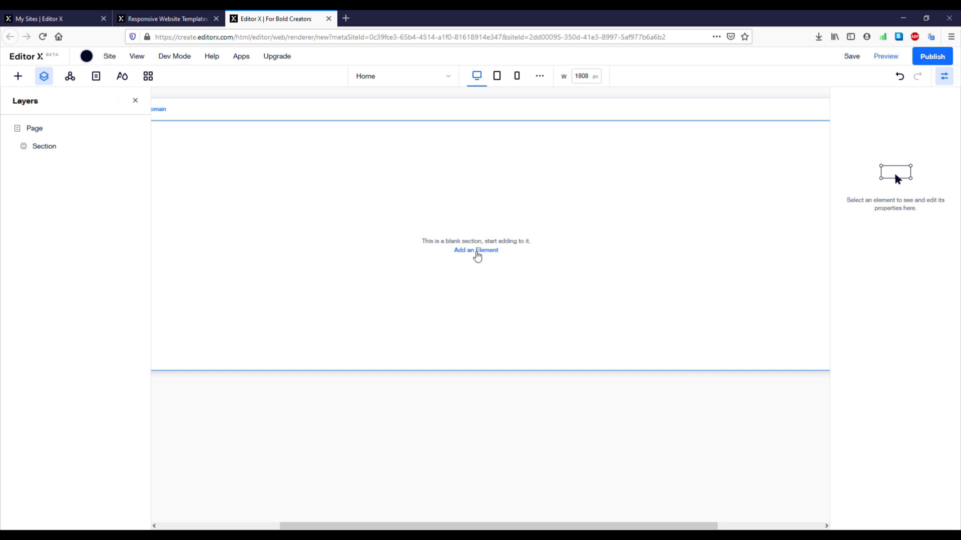
# Add a container to the blank section, try moving it around, and stretch it to fill the section
pyautogui.click(477, 251)
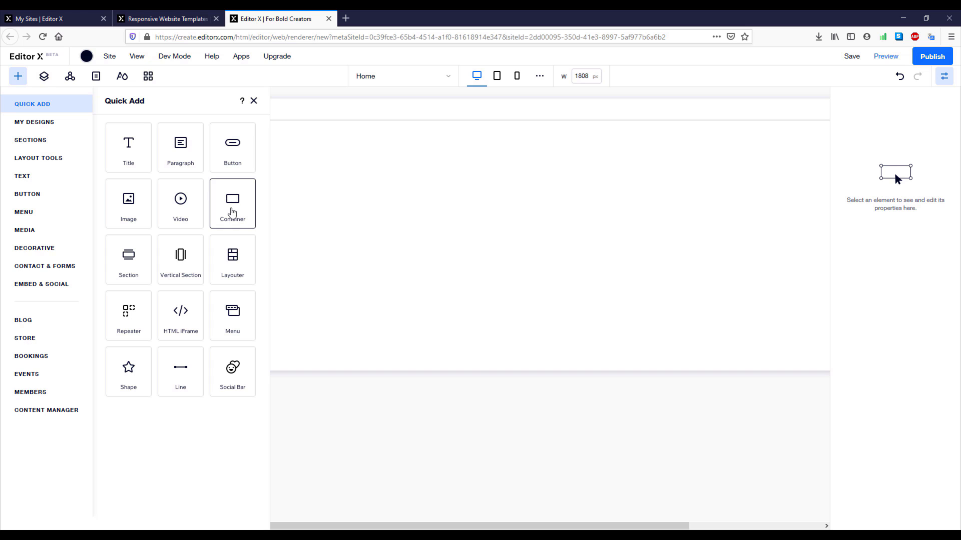
pyautogui.click(232, 213)
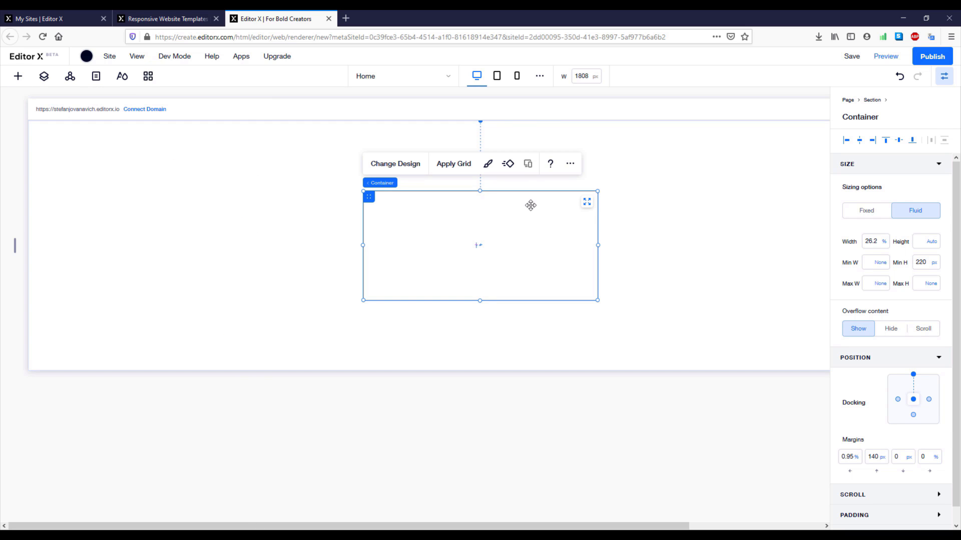
pyautogui.moveTo(491, 239); pyautogui.dragTo(593, 254)
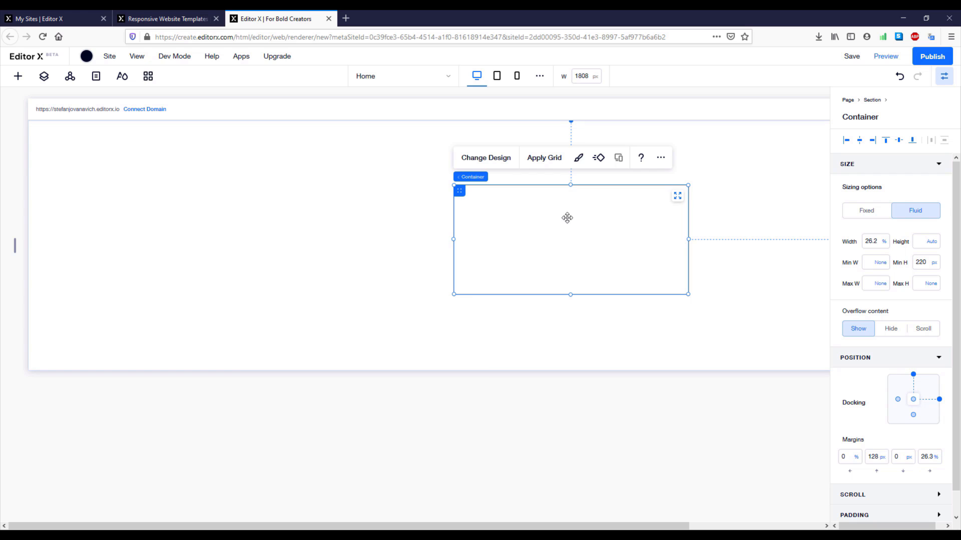
pyautogui.moveTo(603, 223); pyautogui.dragTo(490, 214)
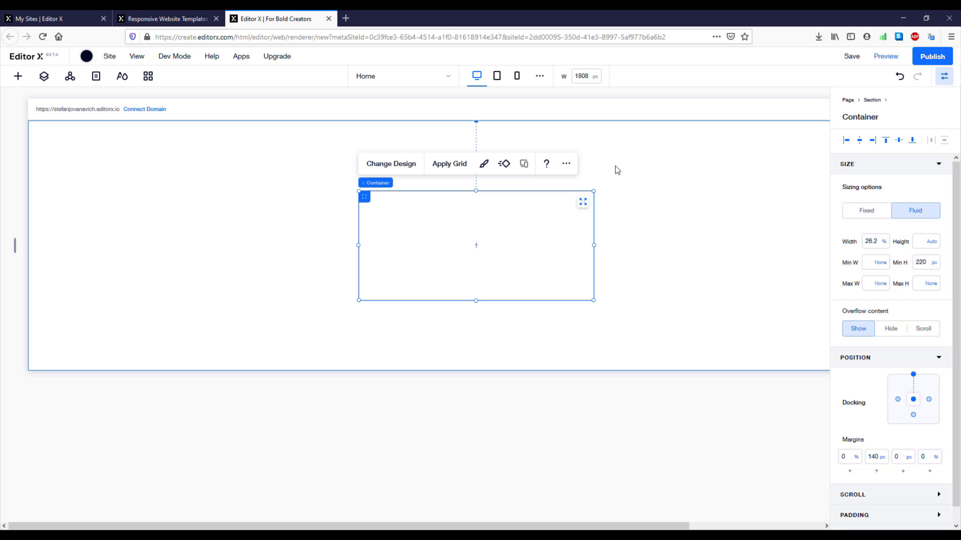
pyautogui.click(583, 202)
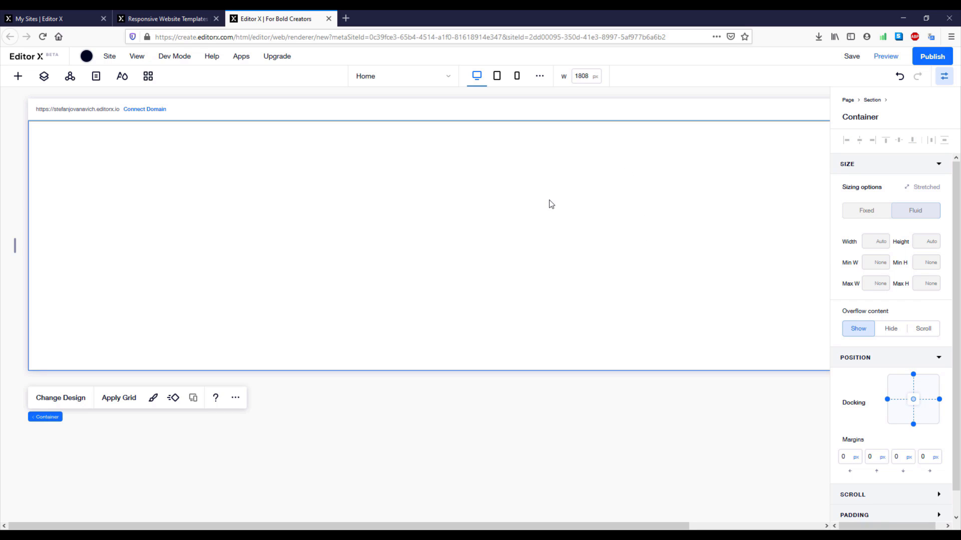
# Rename the container layer as Background and its parent section as Header
pyautogui.click(43, 80)
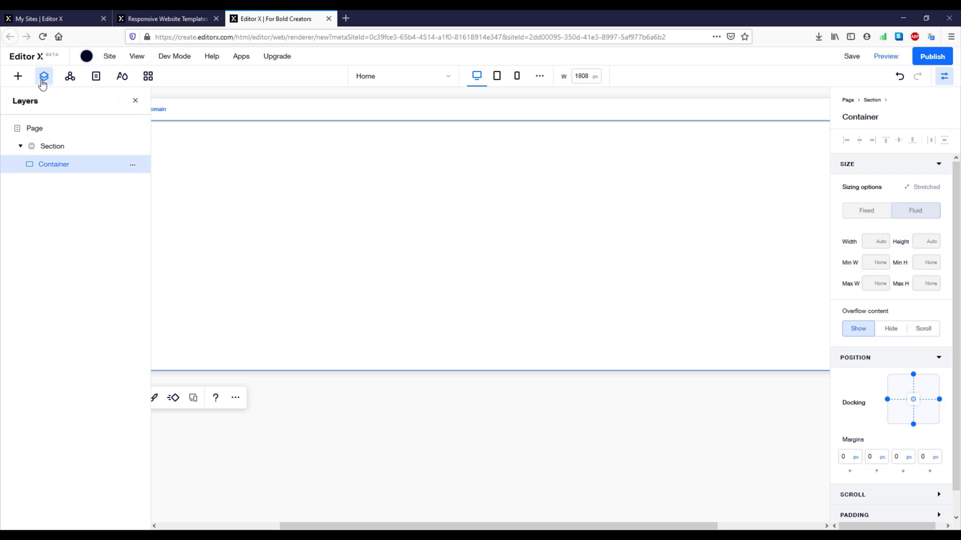
pyautogui.doubleClick(58, 168)
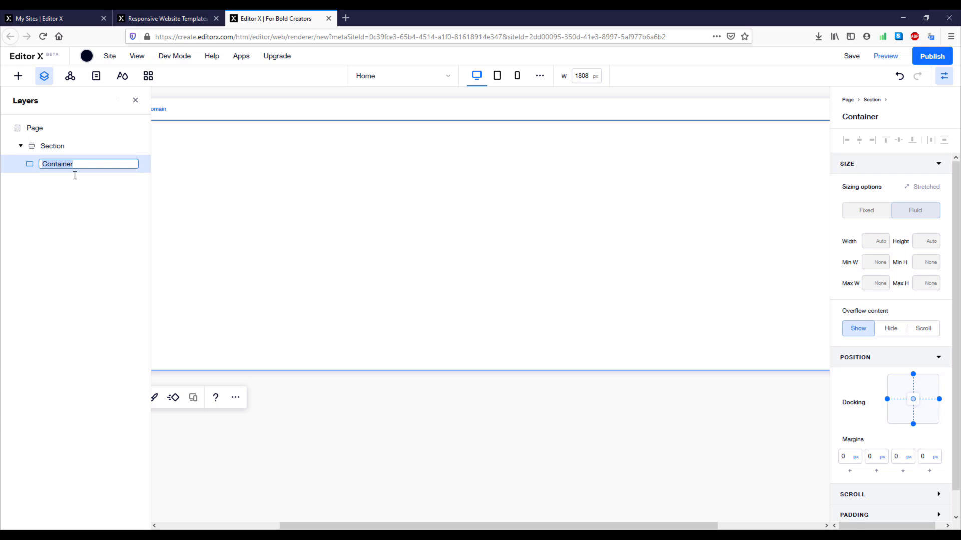
pyautogui.write('Background')
pyautogui.press('Return')
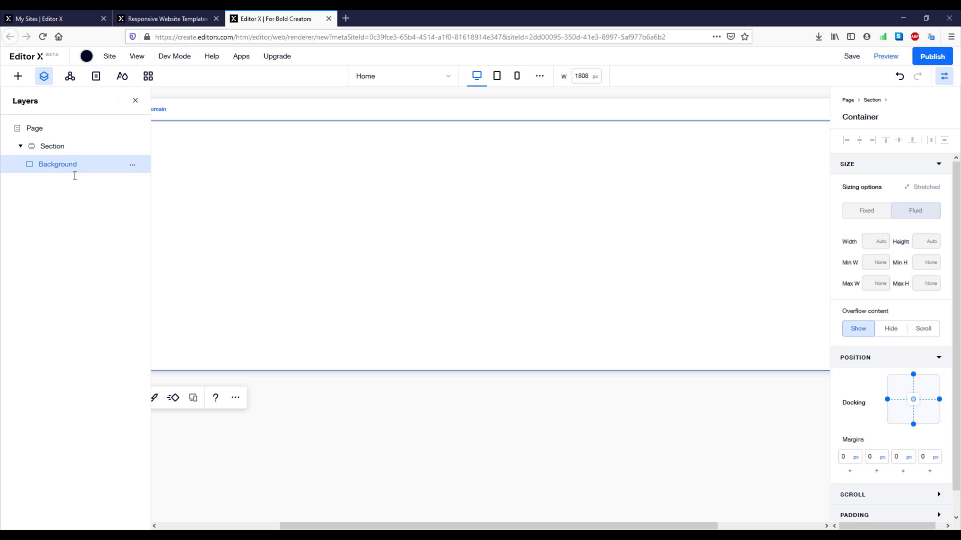
pyautogui.doubleClick(54, 150)
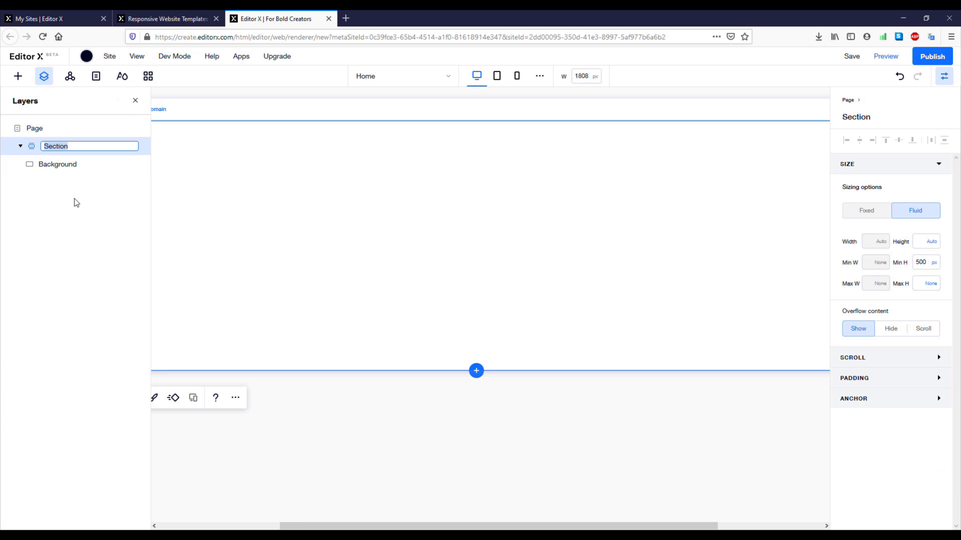
pyautogui.write('Header')
pyautogui.press('Return')
# Fill the Background container with the dark site color #181818 and open its border settings
pyautogui.click(75, 165)
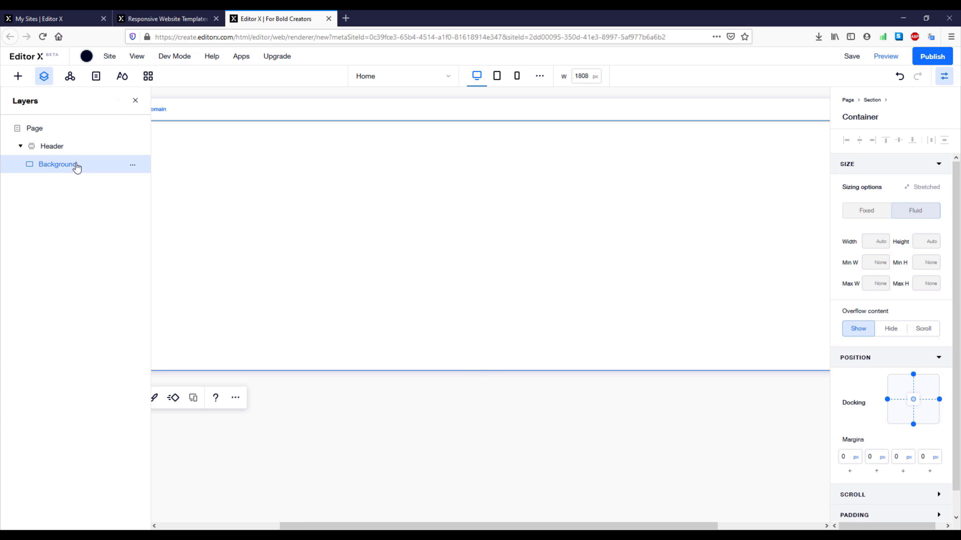
pyautogui.click(44, 76)
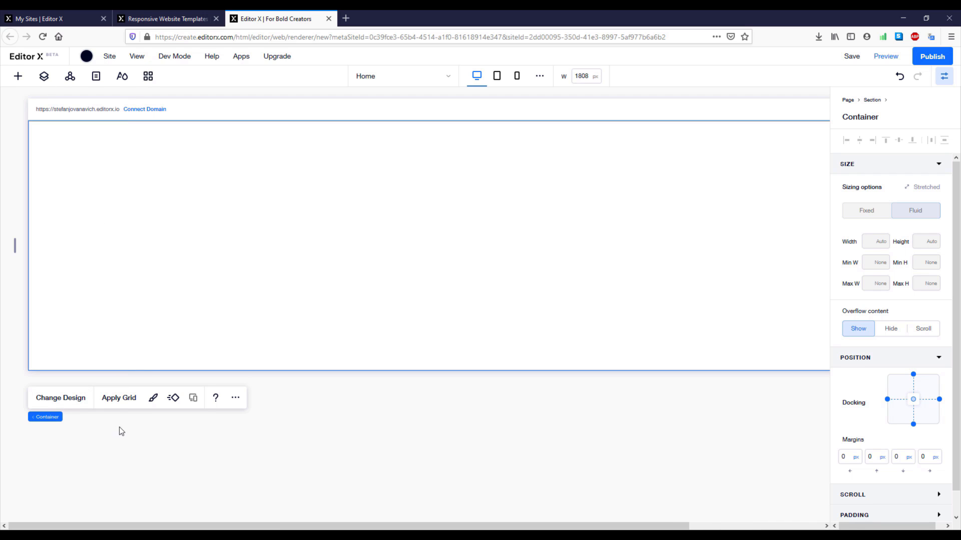
pyautogui.click(155, 403)
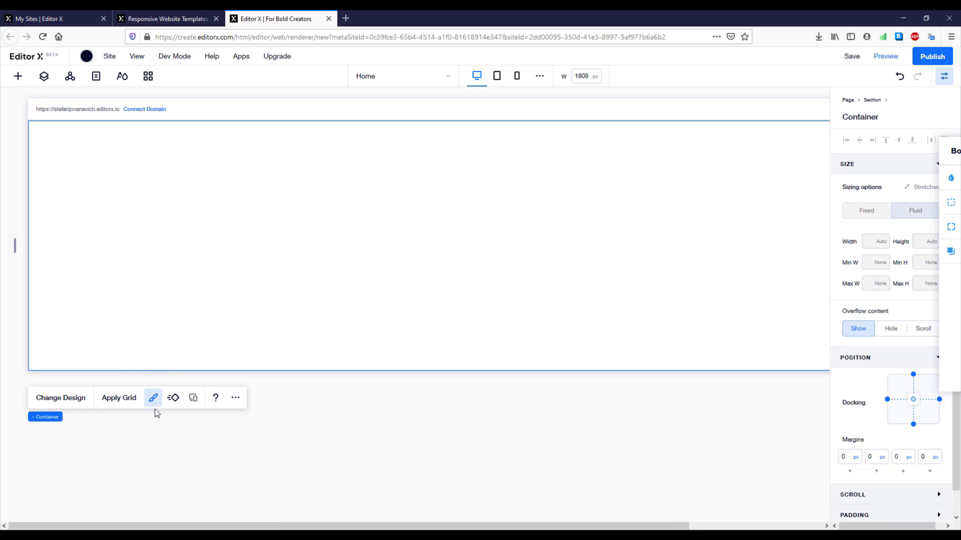
pyautogui.click(116, 146)
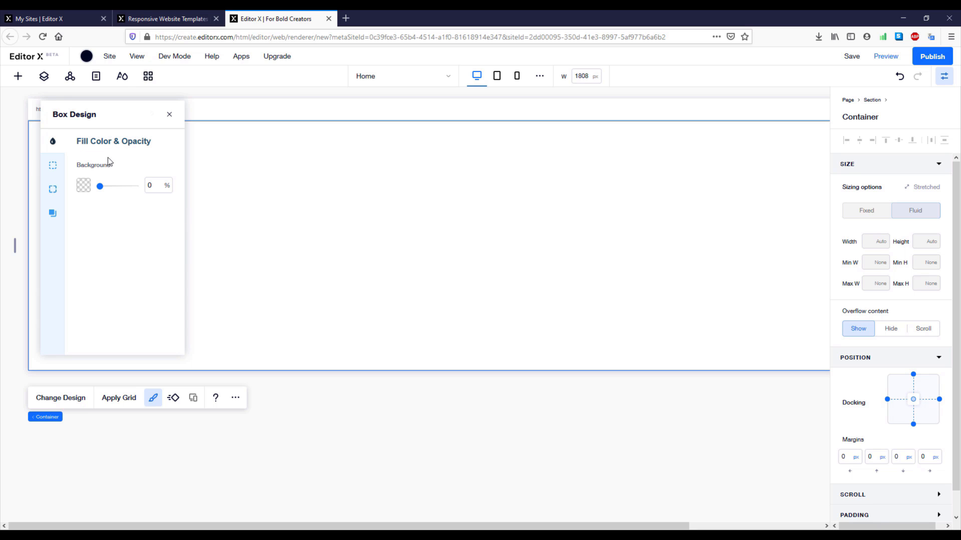
pyautogui.click(83, 186)
pyautogui.click(93, 286)
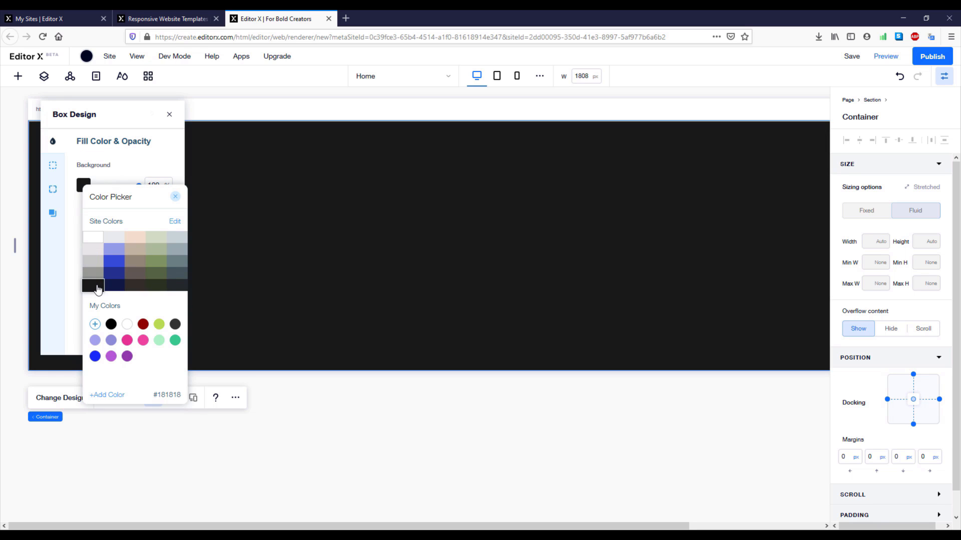
pyautogui.click(135, 168)
pyautogui.click(54, 167)
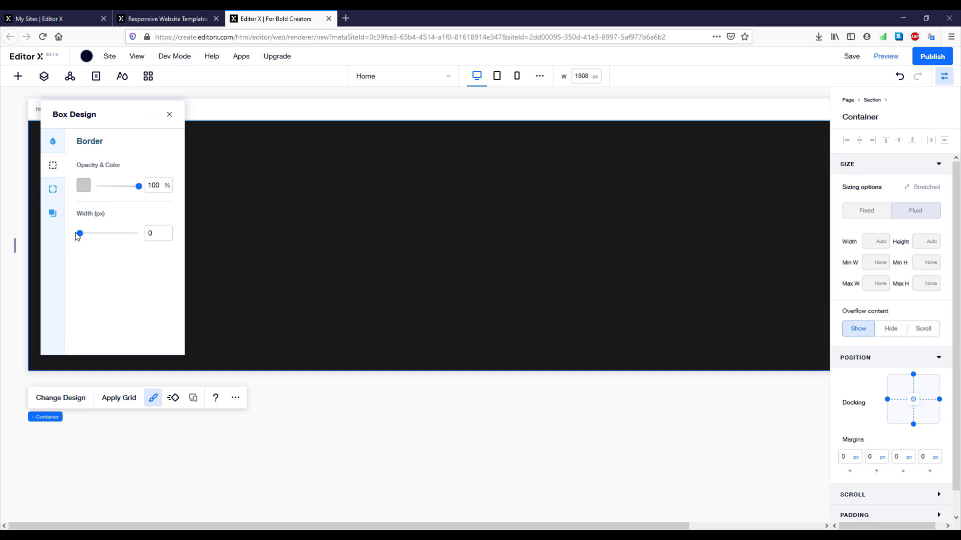
# Enable a shadow on the Background container and set the shadow opacity to 16%
pyautogui.click(54, 192)
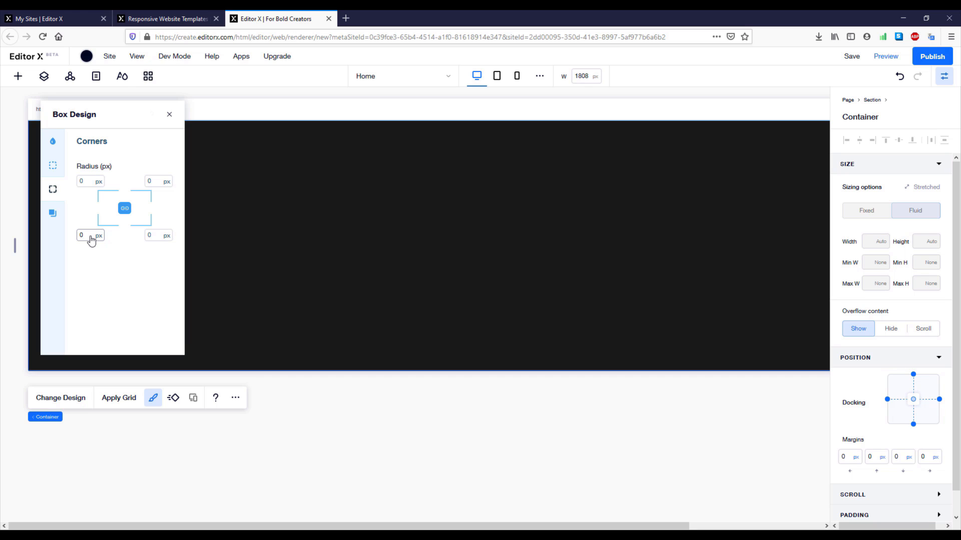
pyautogui.click(50, 214)
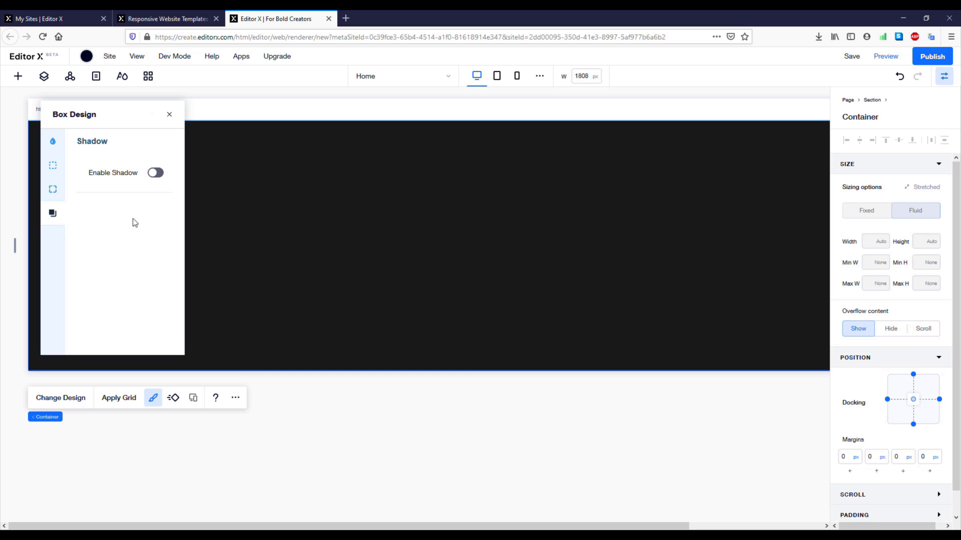
pyautogui.click(155, 175)
pyautogui.moveTo(181, 235); pyautogui.dragTo(176, 316)
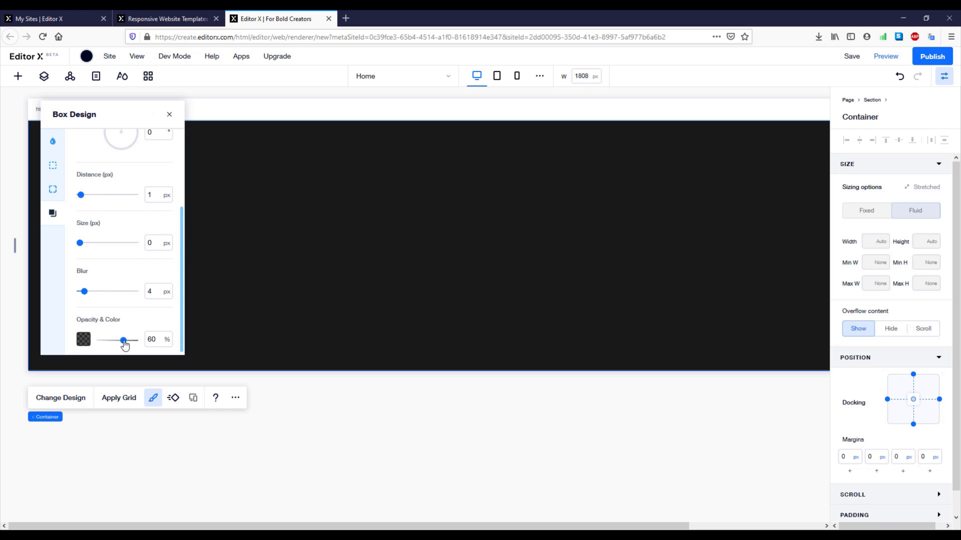
pyautogui.moveTo(123, 341); pyautogui.dragTo(104, 345)
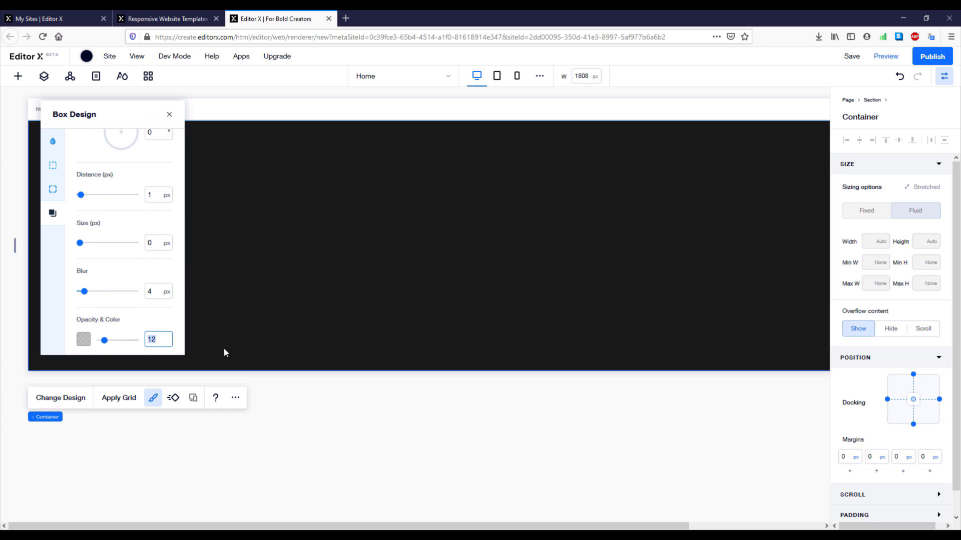
pyautogui.write('16')
pyautogui.press('Return')
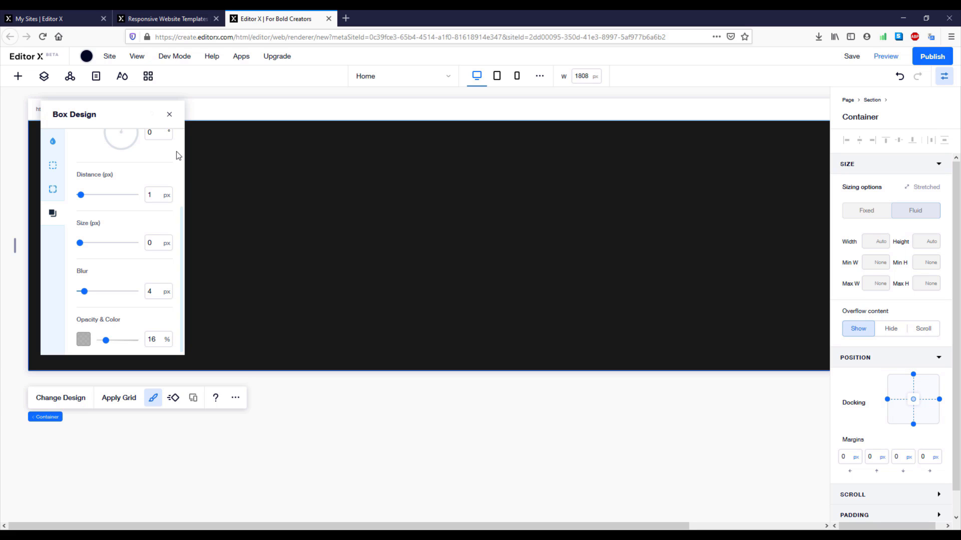
pyautogui.click(169, 115)
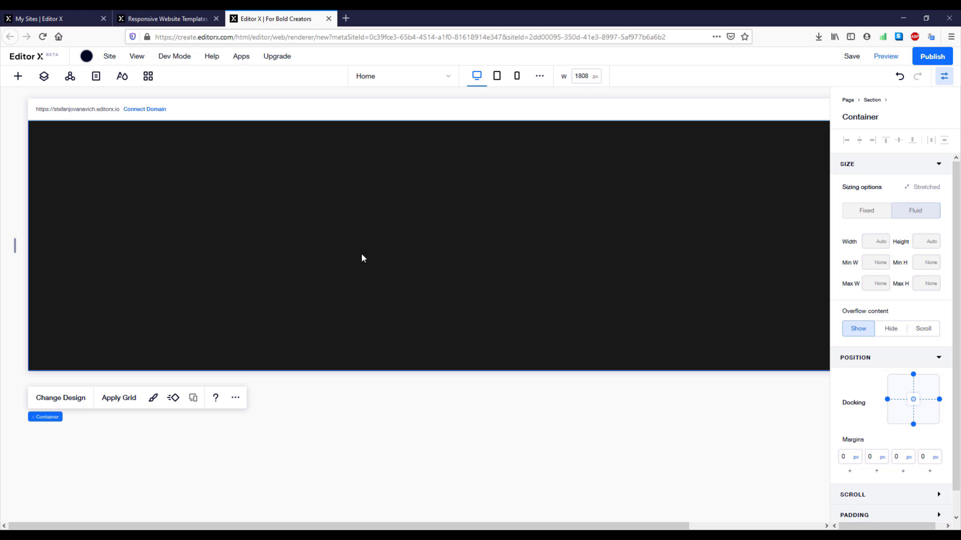
# Apply a 3x1 grid layout to the Background container
pyautogui.click(130, 403)
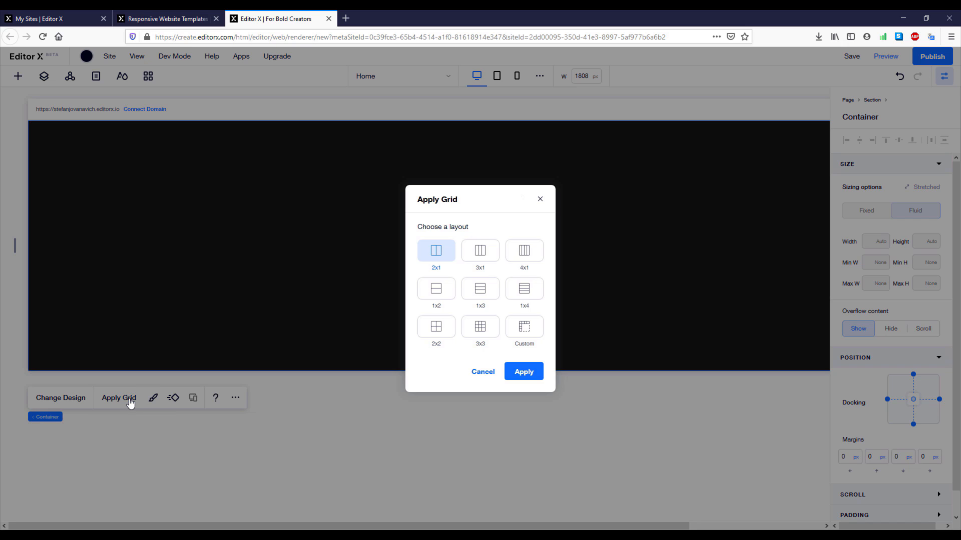
pyautogui.click(482, 256)
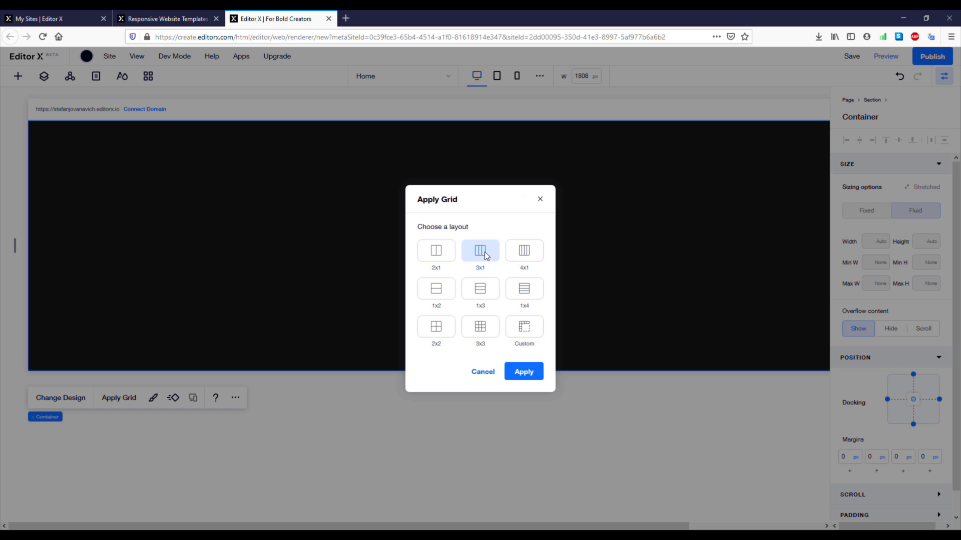
pyautogui.click(522, 372)
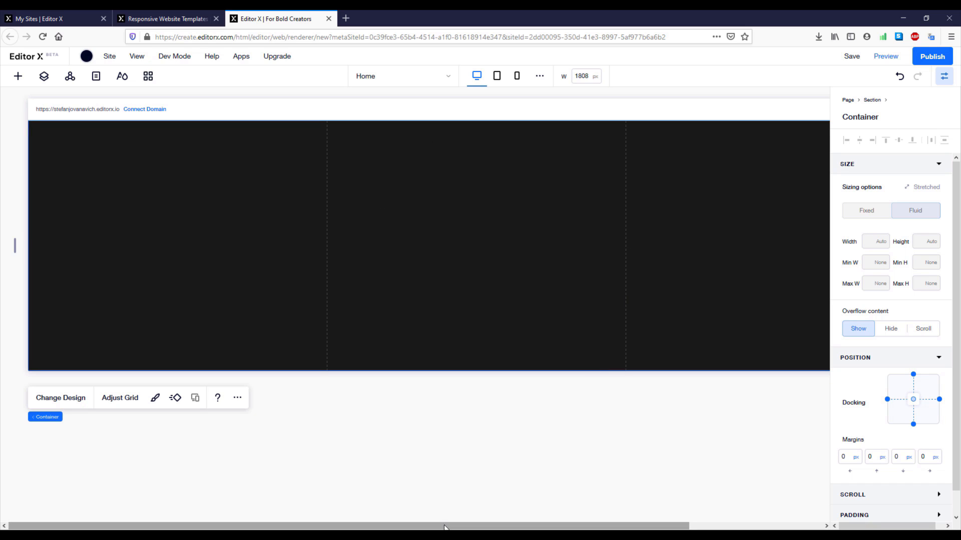
# Add the horizontal text menu with thin vertical separators between its items to the header
pyautogui.moveTo(444, 526); pyautogui.dragTo(484, 528)
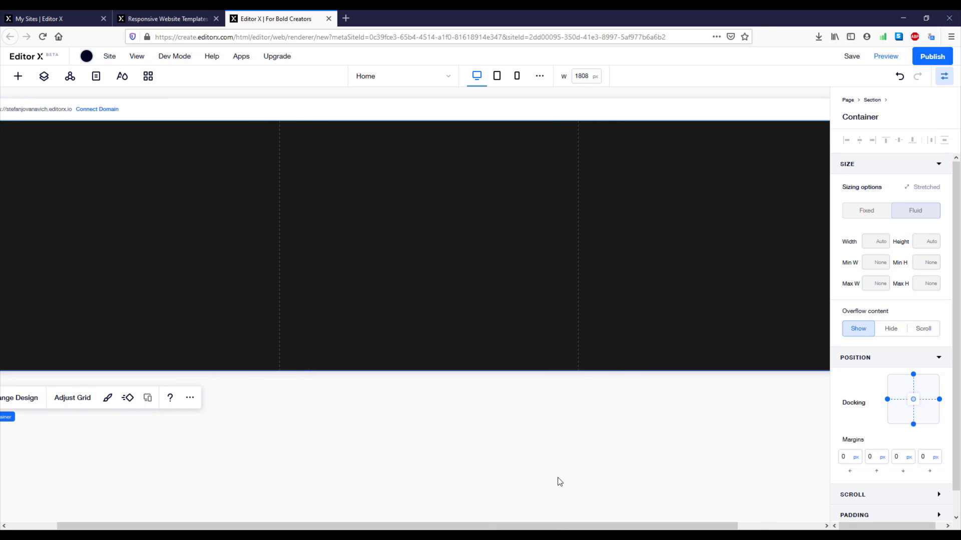
pyautogui.moveTo(556, 526); pyautogui.dragTo(636, 526)
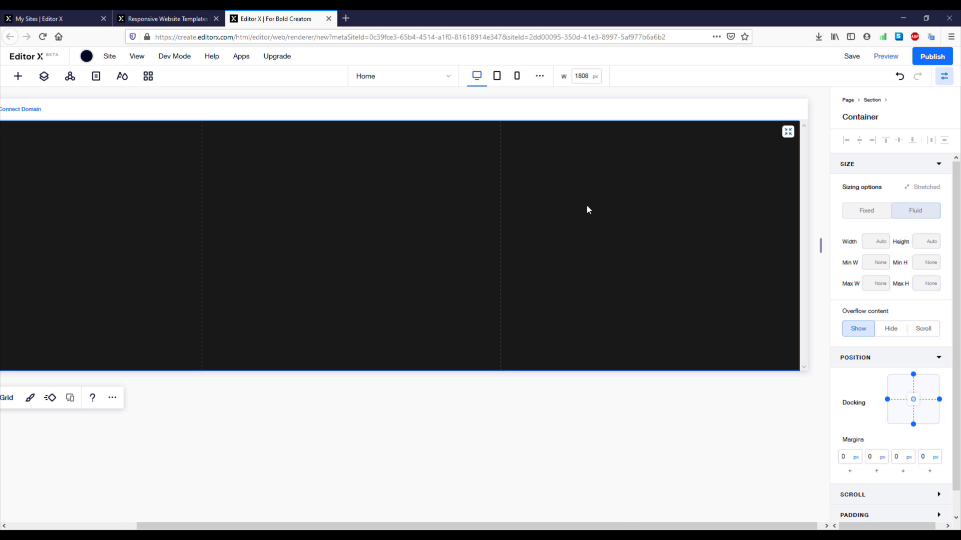
pyautogui.click(17, 84)
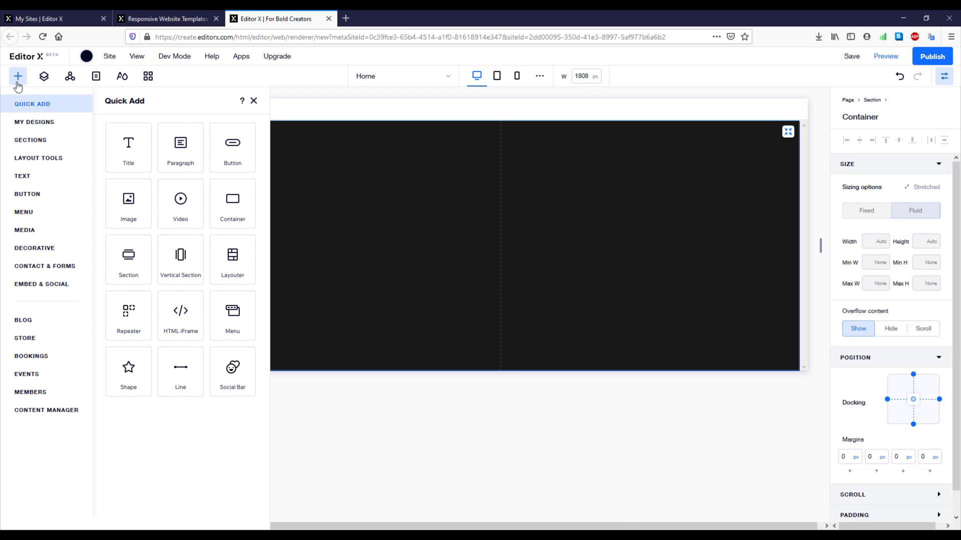
pyautogui.click(23, 213)
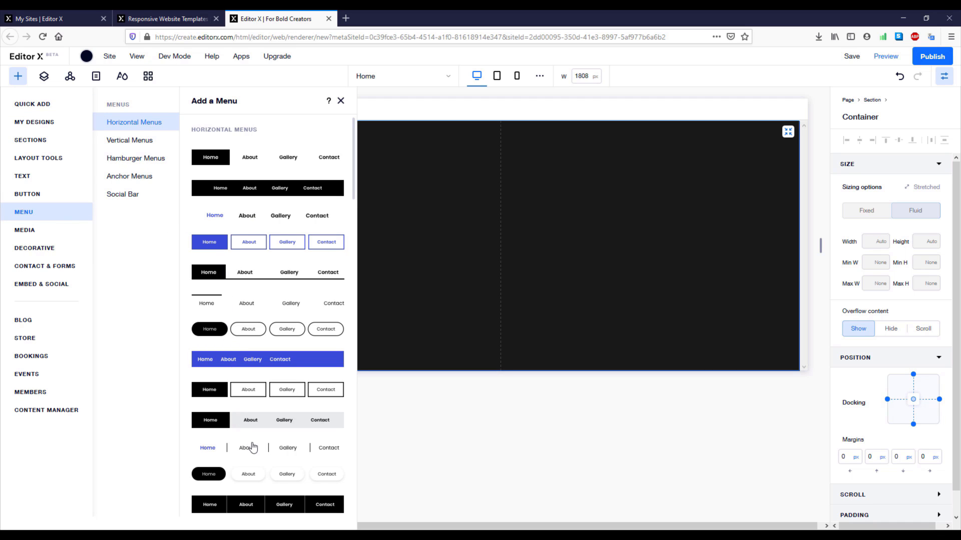
pyautogui.click(281, 456)
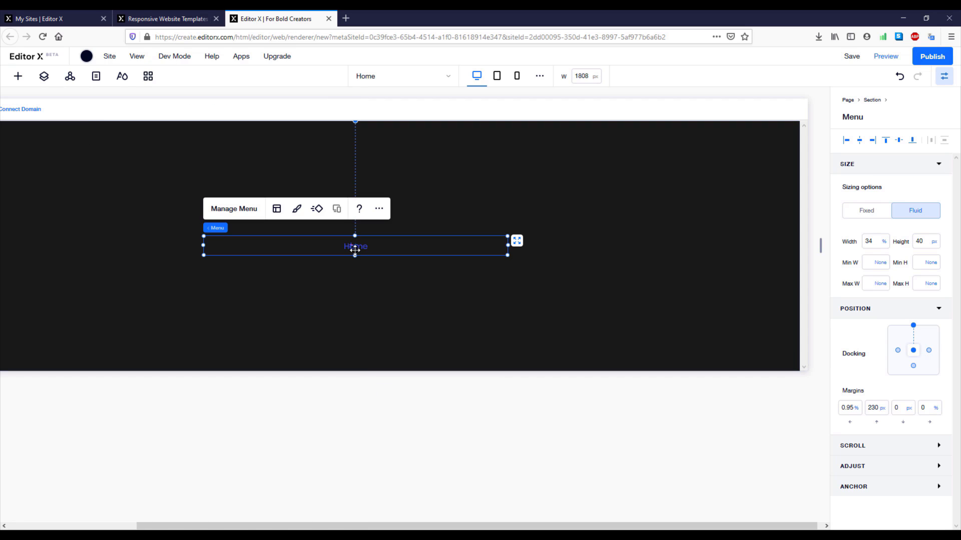
# Narrow the menu to about 394 px wide and move it into the third column of the grid, centered vertically
pyautogui.moveTo(203, 246); pyautogui.dragTo(311, 250)
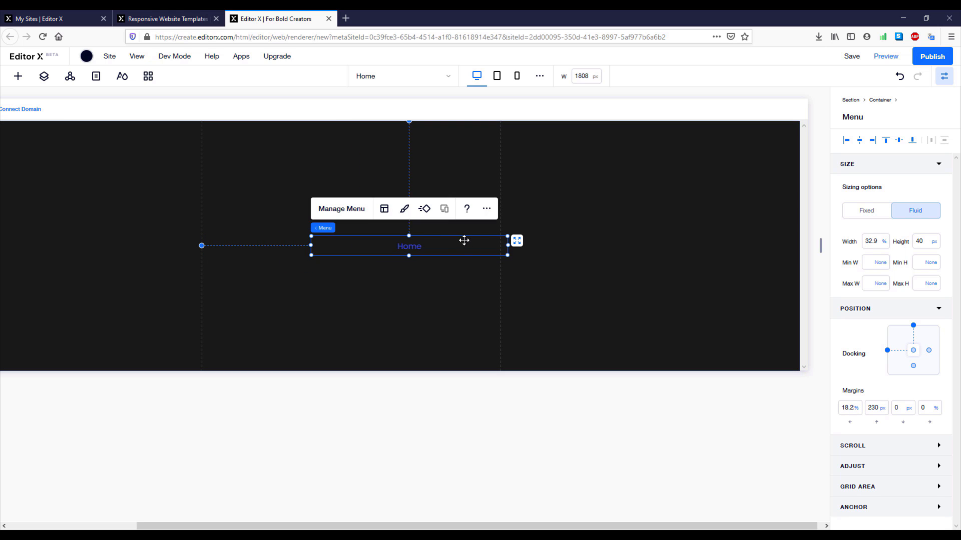
pyautogui.moveTo(465, 247); pyautogui.dragTo(681, 245)
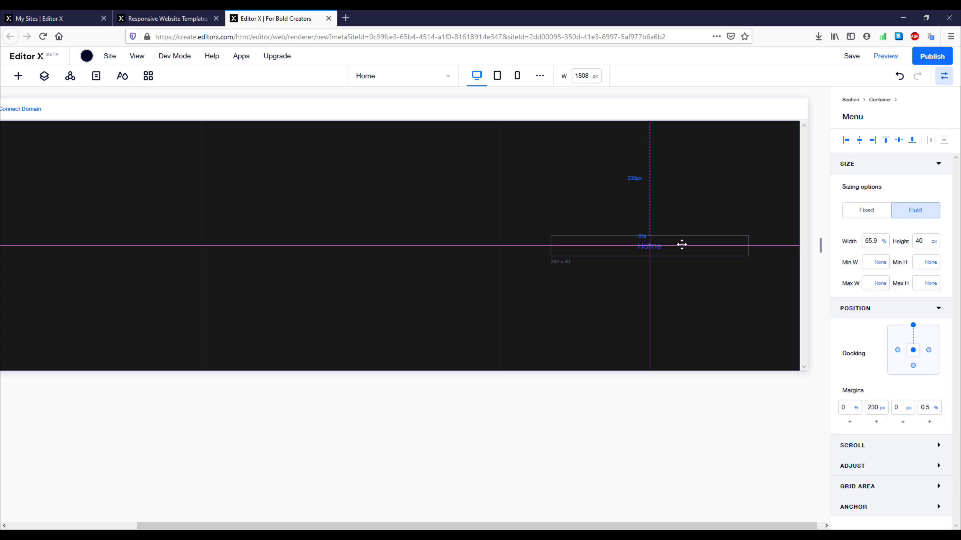
pyautogui.moveTo(682, 244); pyautogui.dragTo(681, 244)
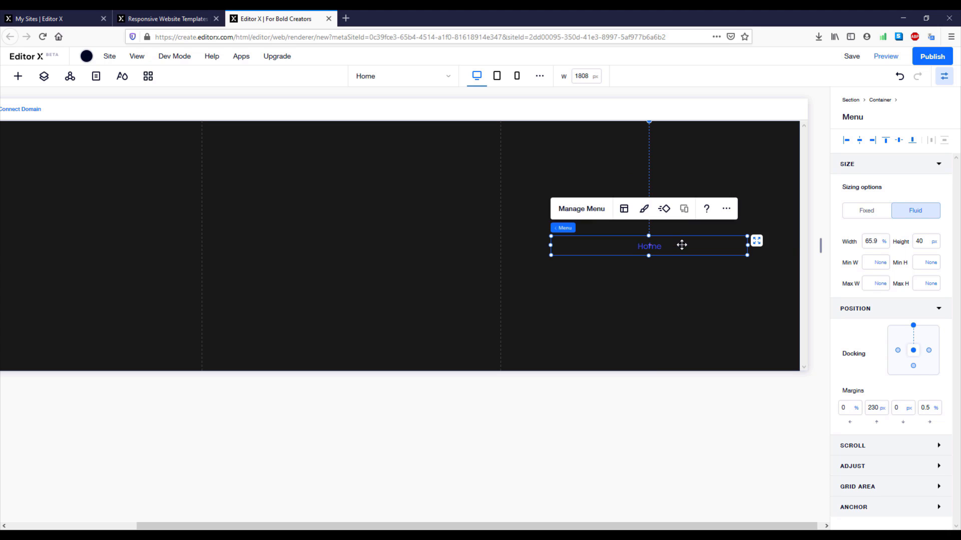
# Remove the menu's top docking, dock it to both sides of its grid column, and set the left and right margins to 5%
pyautogui.click(914, 326)
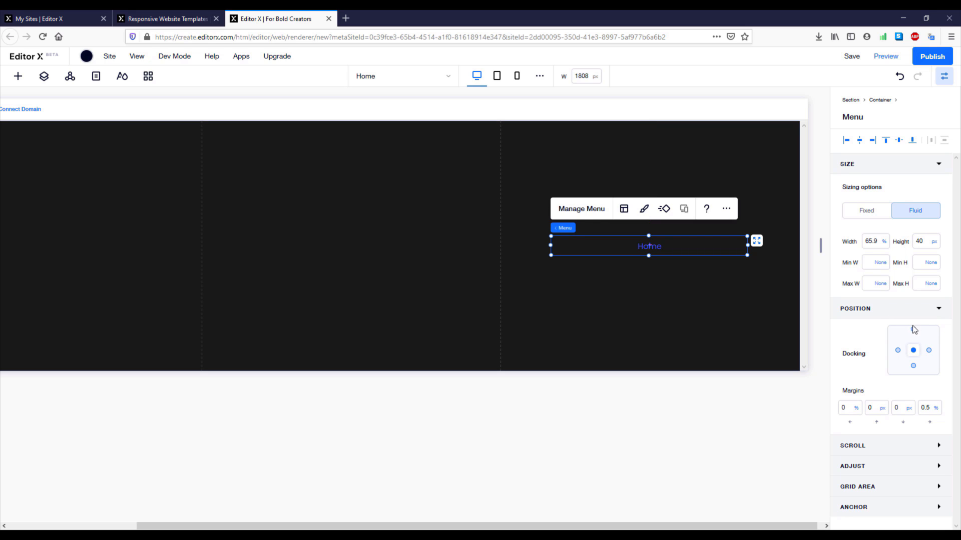
pyautogui.click(898, 351)
pyautogui.click(928, 352)
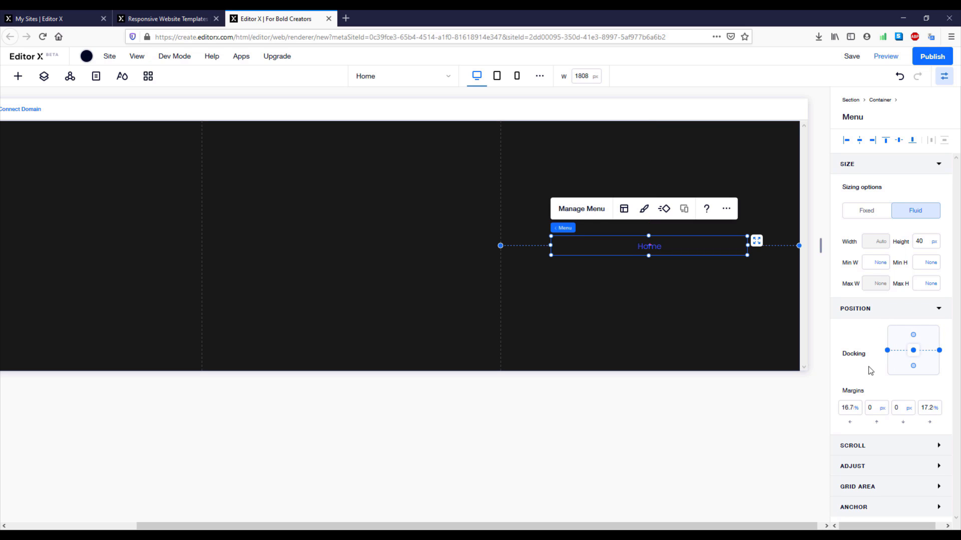
pyautogui.click(851, 409)
pyautogui.click(935, 408)
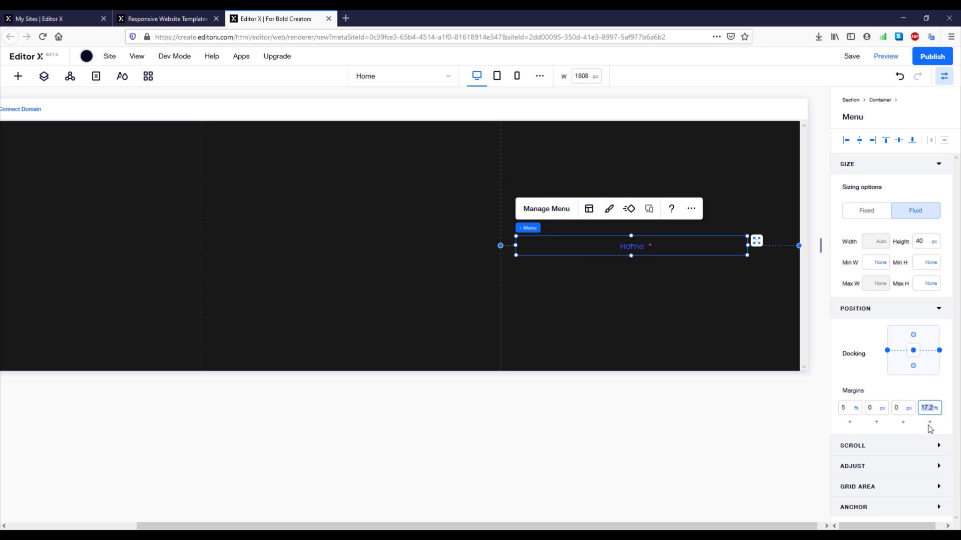
pyautogui.press('Return')
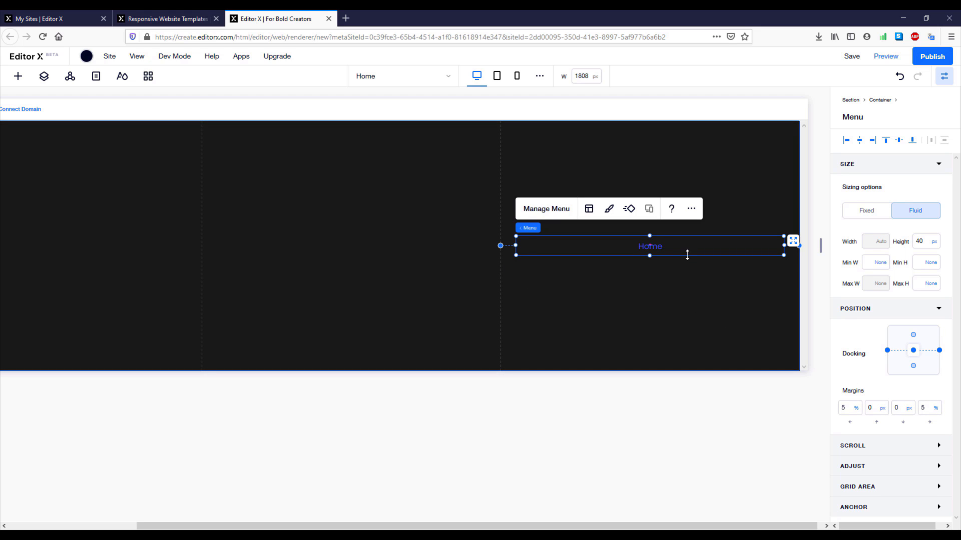
# Add two dropdown-title items to the site menu after Home, named Gallery and Contact us
pyautogui.click(545, 213)
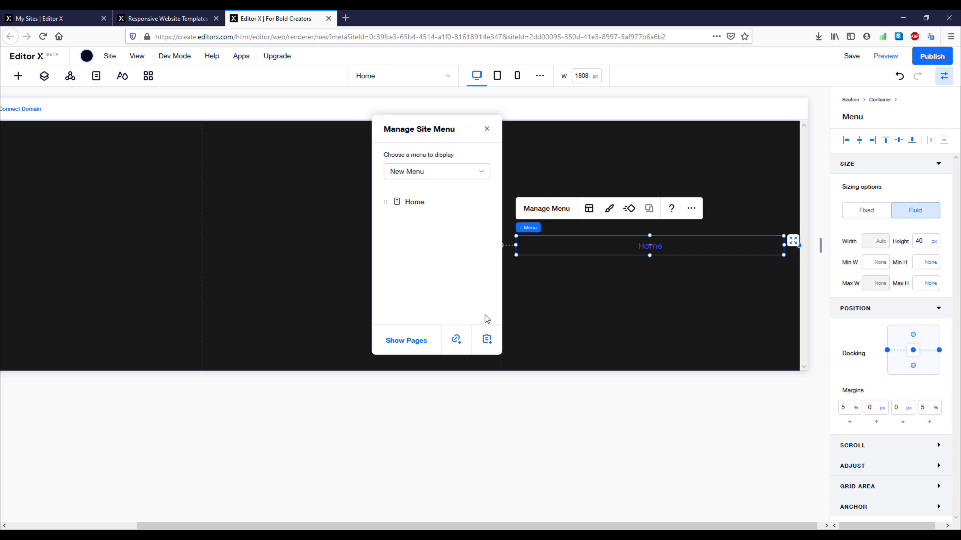
pyautogui.click(488, 341)
pyautogui.click(487, 339)
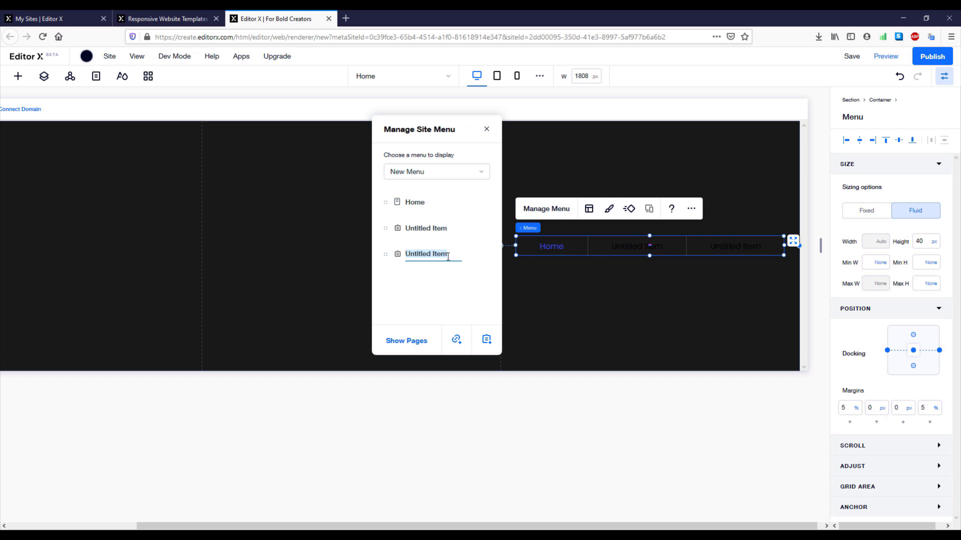
pyautogui.click(438, 229)
pyautogui.write('G')
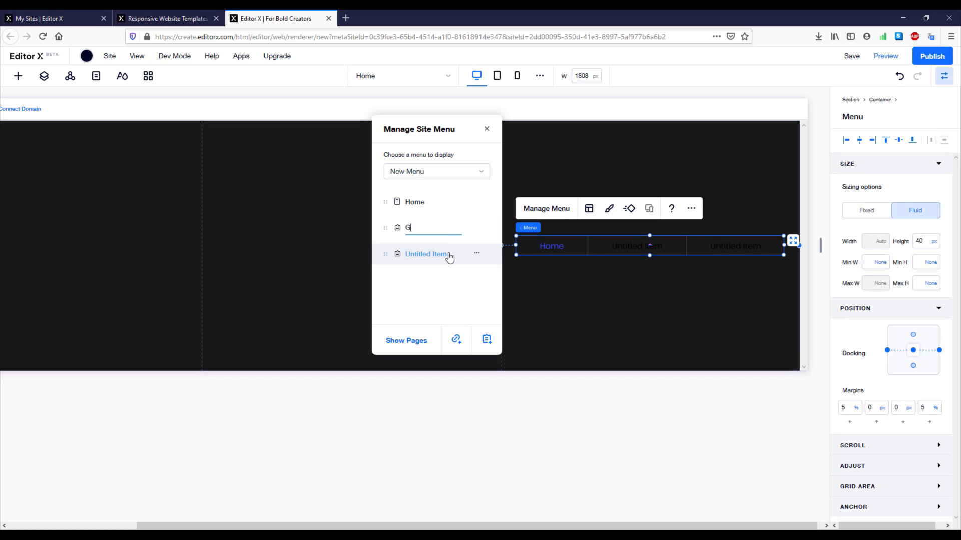
pyautogui.write('allery')
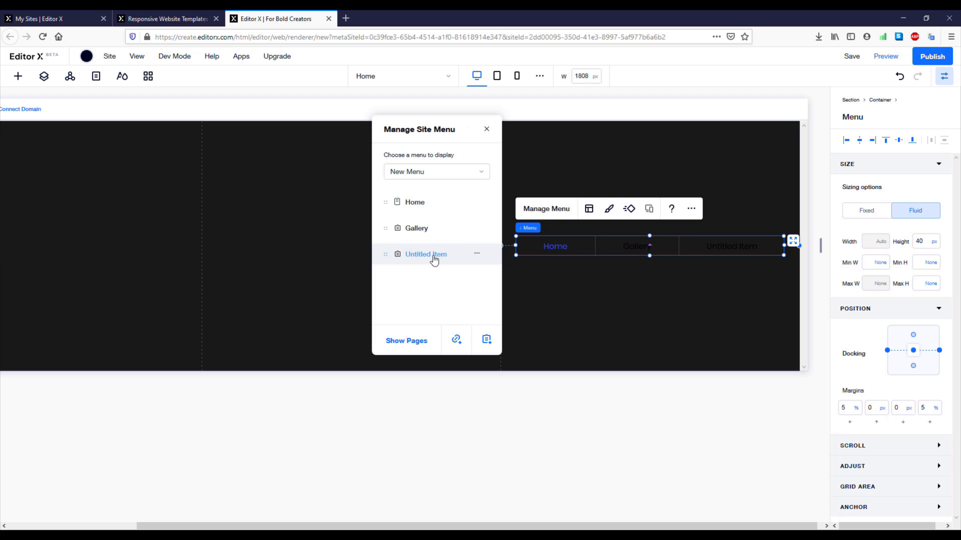
pyautogui.click(441, 256)
pyautogui.write('Contact us')
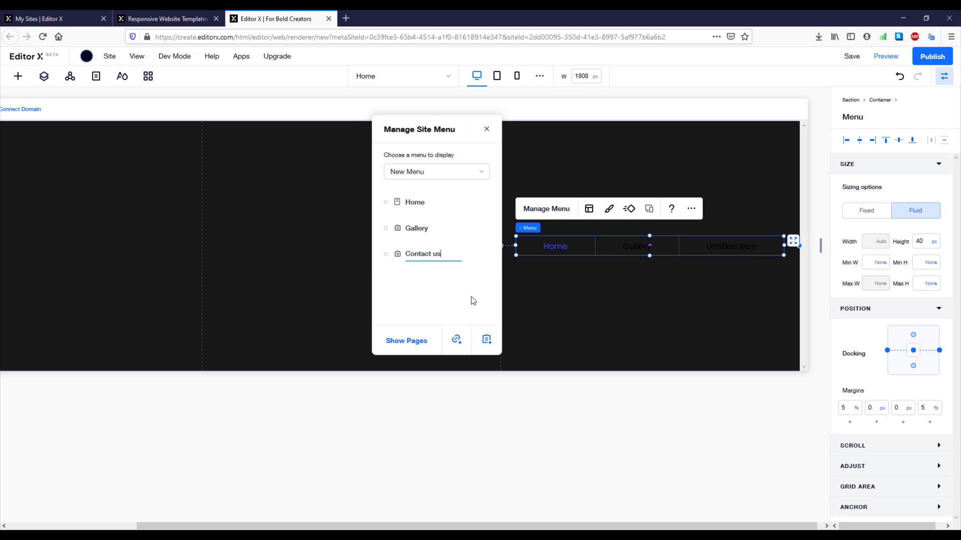
pyautogui.click(471, 297)
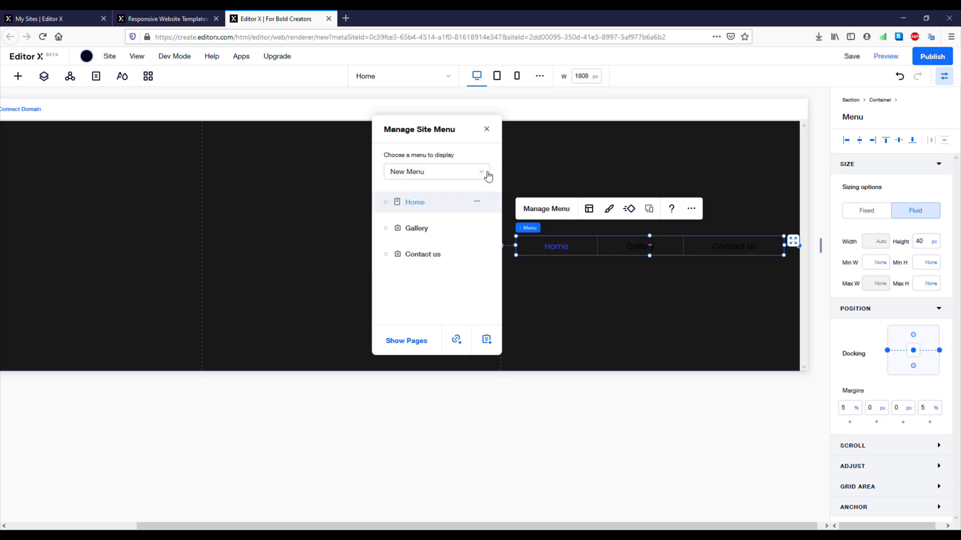
pyautogui.click(487, 130)
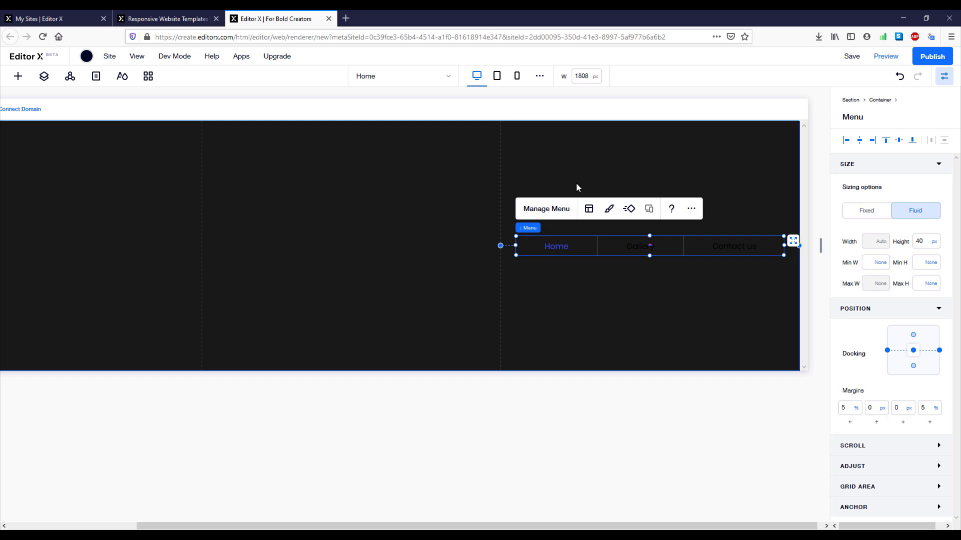
# Review the horizontal menu's layout options for text alignment, item sizing and display order
pyautogui.click(588, 210)
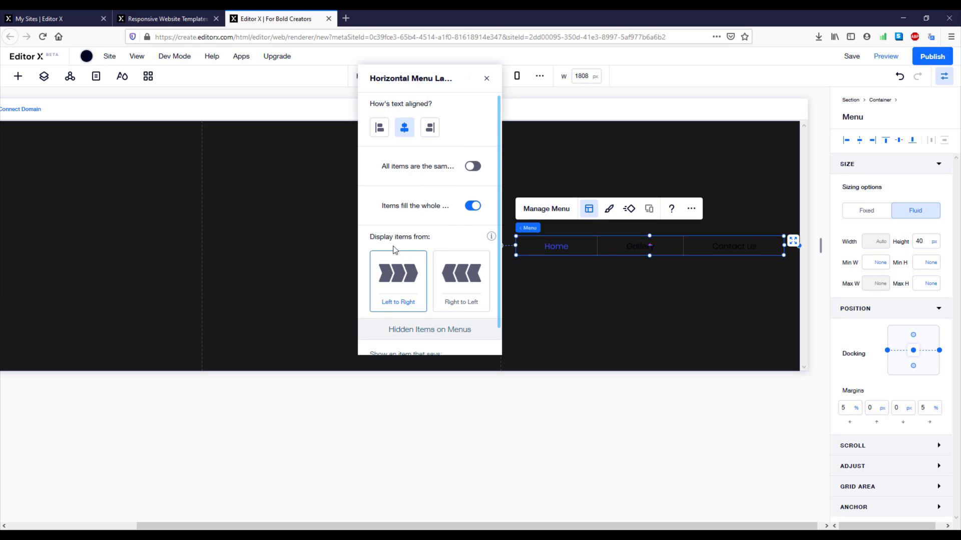
pyautogui.scroll(-1, 425, 298)
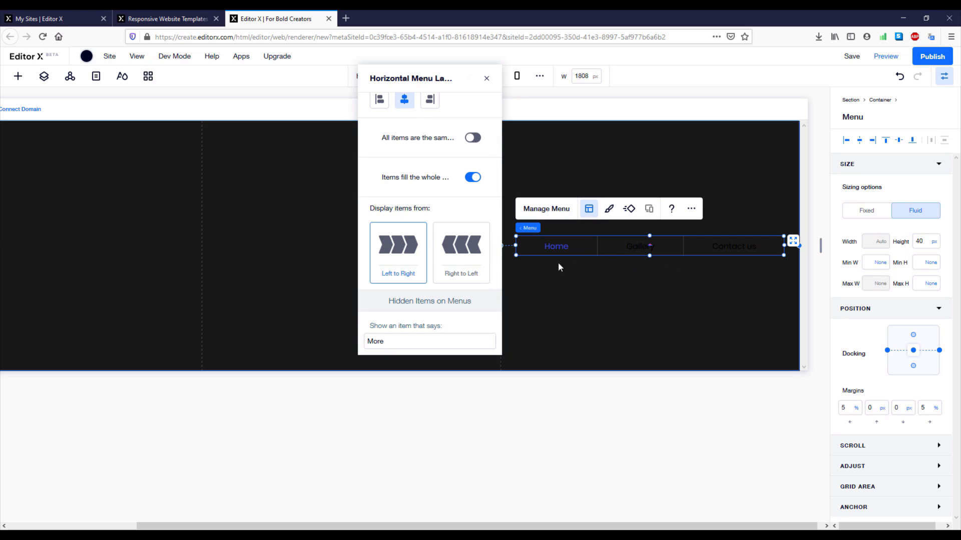
pyautogui.click(487, 78)
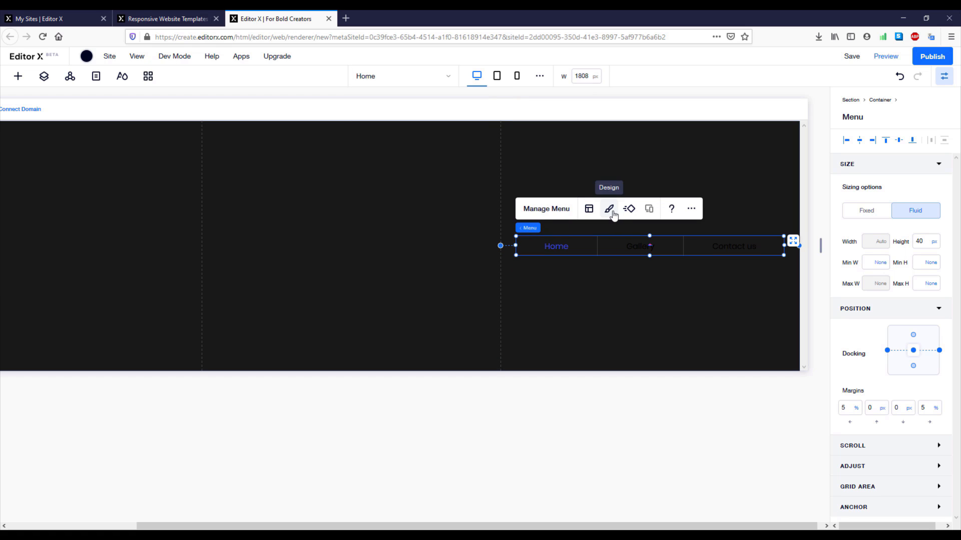
# Set the menu's dropdown background in its regular state to the near-black site color
pyautogui.click(611, 213)
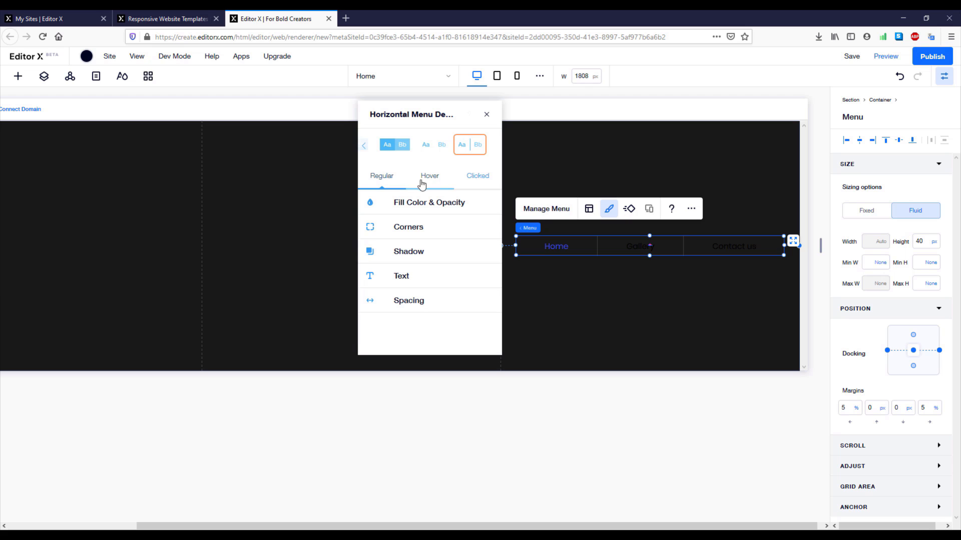
pyautogui.click(419, 207)
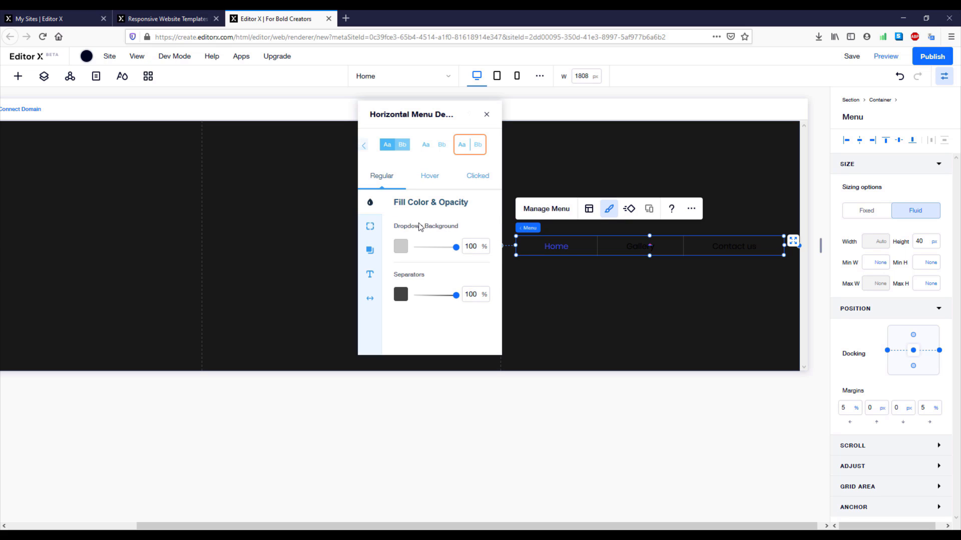
pyautogui.click(401, 247)
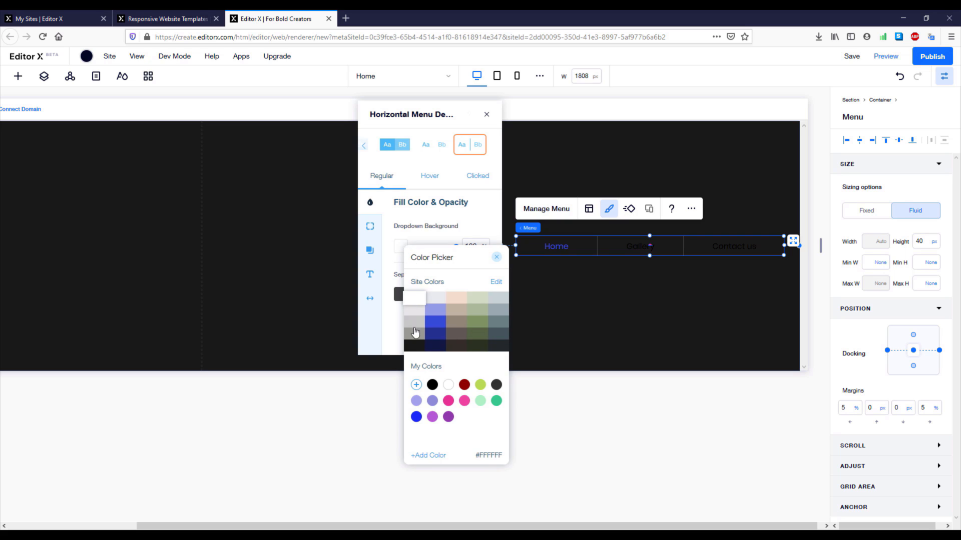
pyautogui.click(415, 346)
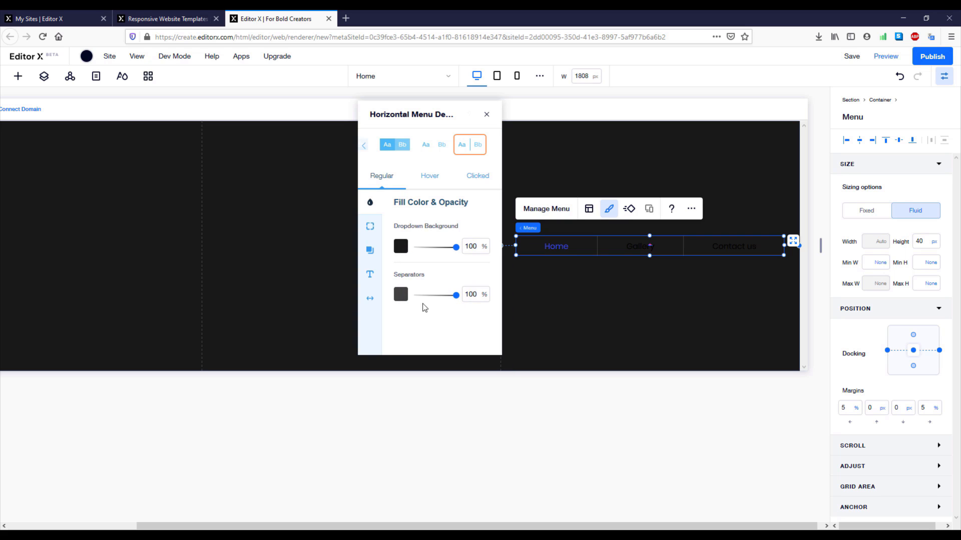
# Set the menu's separators in the regular state to white #FFFFFF with 10% opacity
pyautogui.click(400, 295)
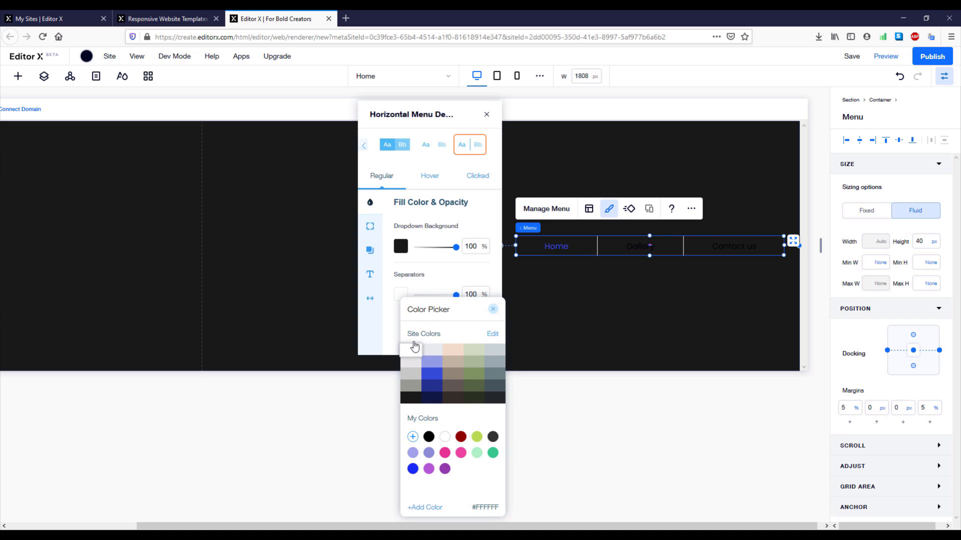
pyautogui.click(414, 346)
pyautogui.click(478, 295)
pyautogui.click(480, 297)
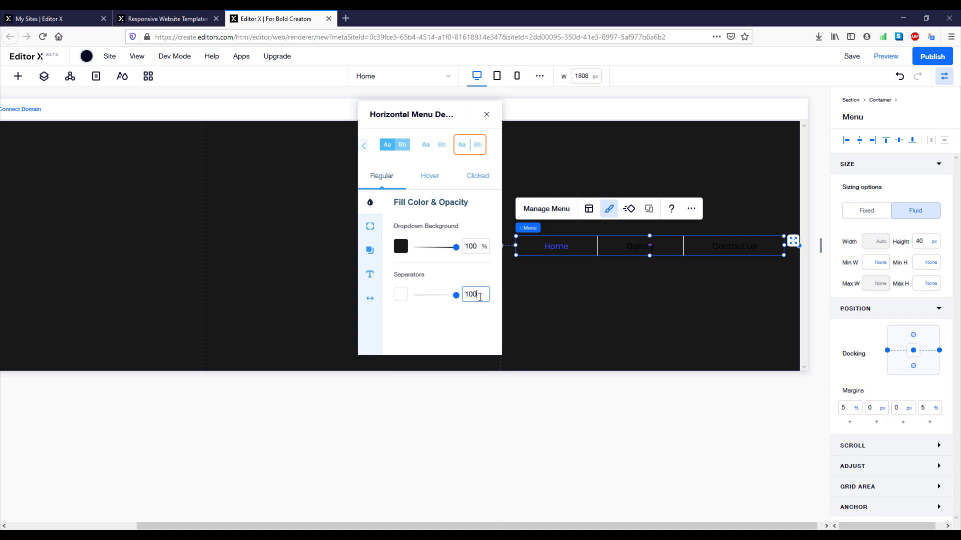
pyautogui.press('BackSpace')
pyautogui.press('Return')
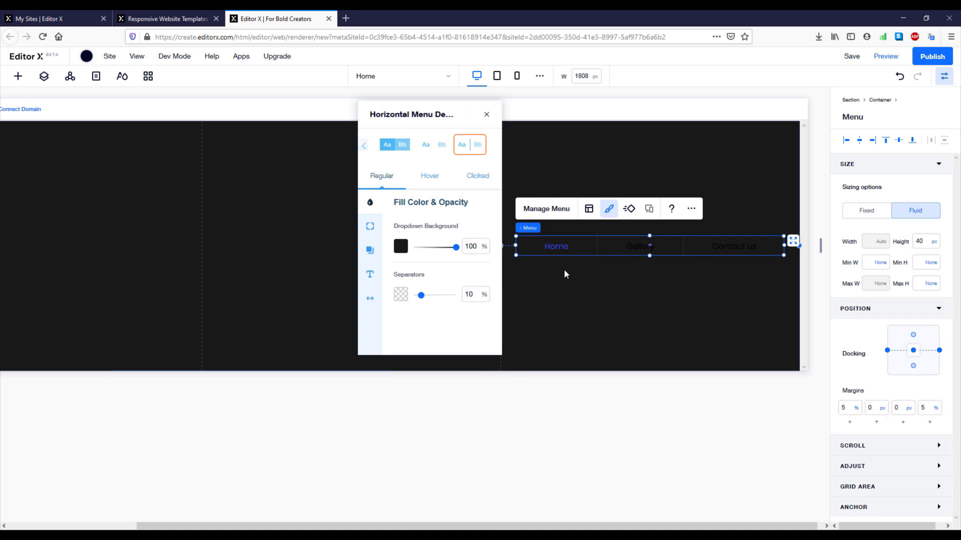
# Set the menu's text color in the regular state to white #FFFFFF
pyautogui.click(371, 227)
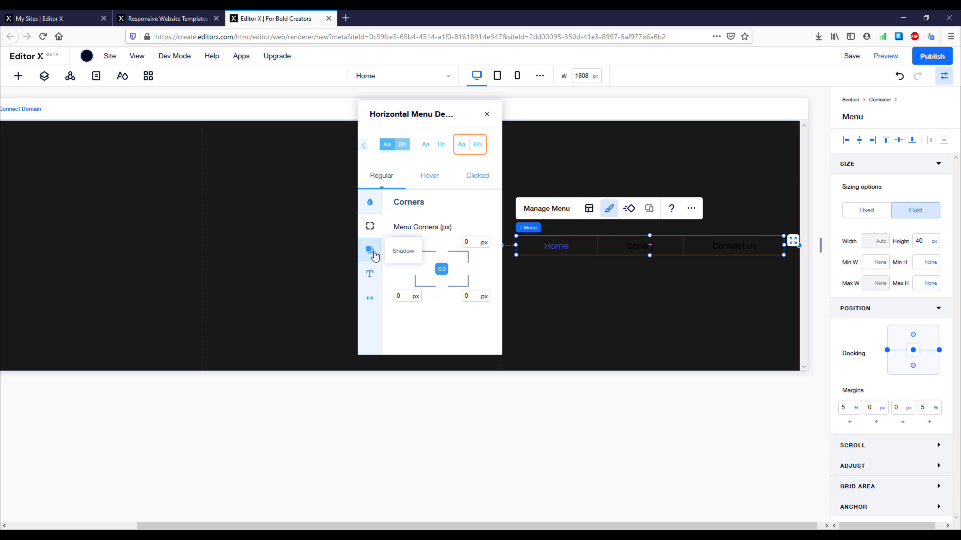
pyautogui.click(370, 251)
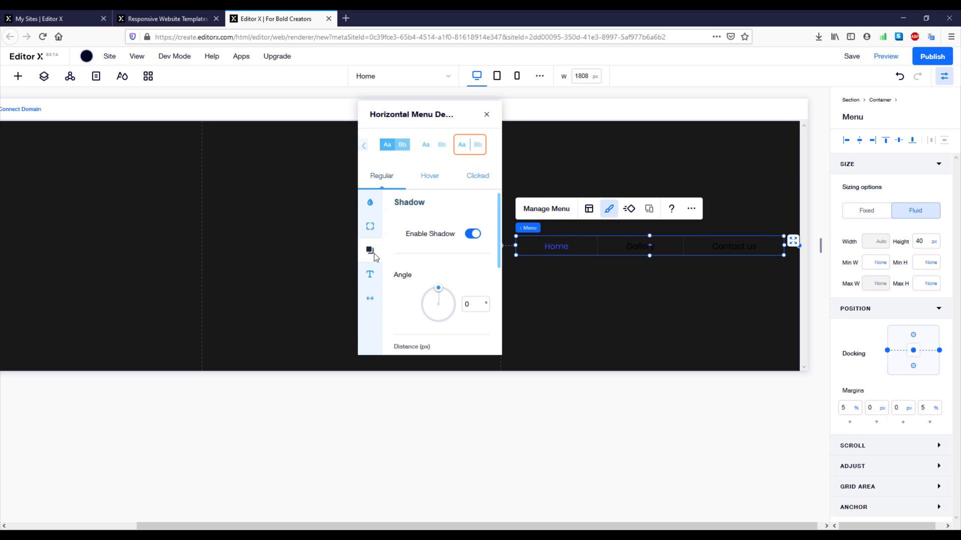
pyautogui.click(370, 274)
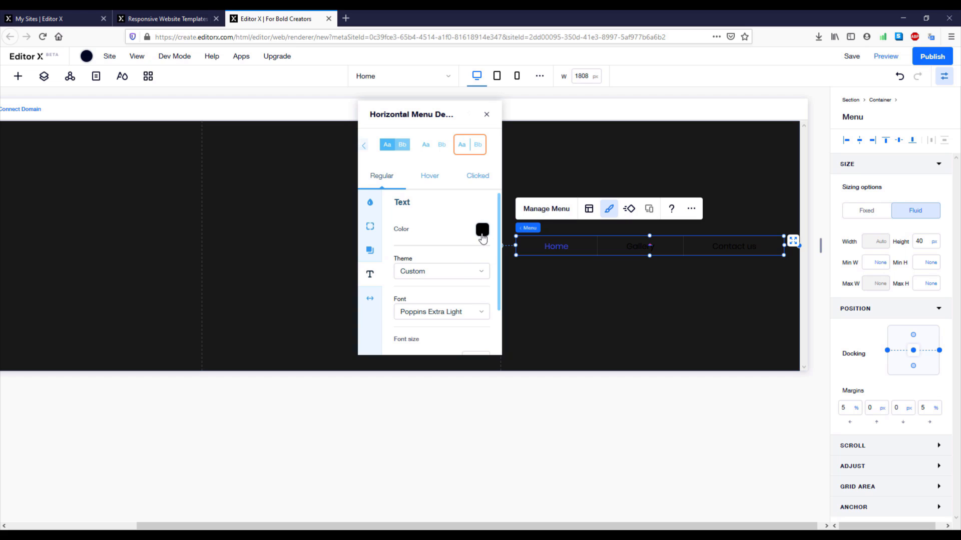
pyautogui.click(482, 230)
pyautogui.click(362, 190)
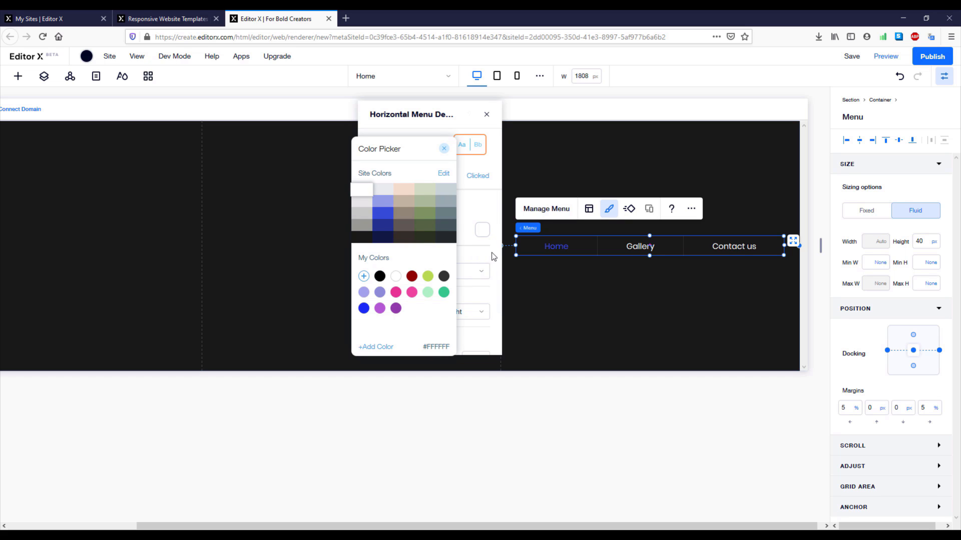
pyautogui.click(492, 251)
pyautogui.scroll(-2, 491, 251)
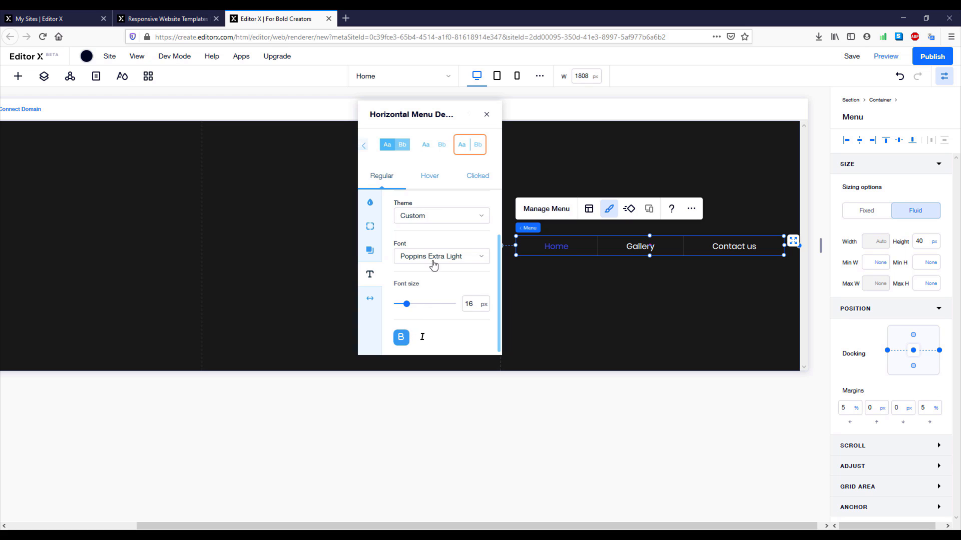
# Set the menu's text color to green #38C68B for both the hover and clicked states, and finish the menu design
pyautogui.click(432, 187)
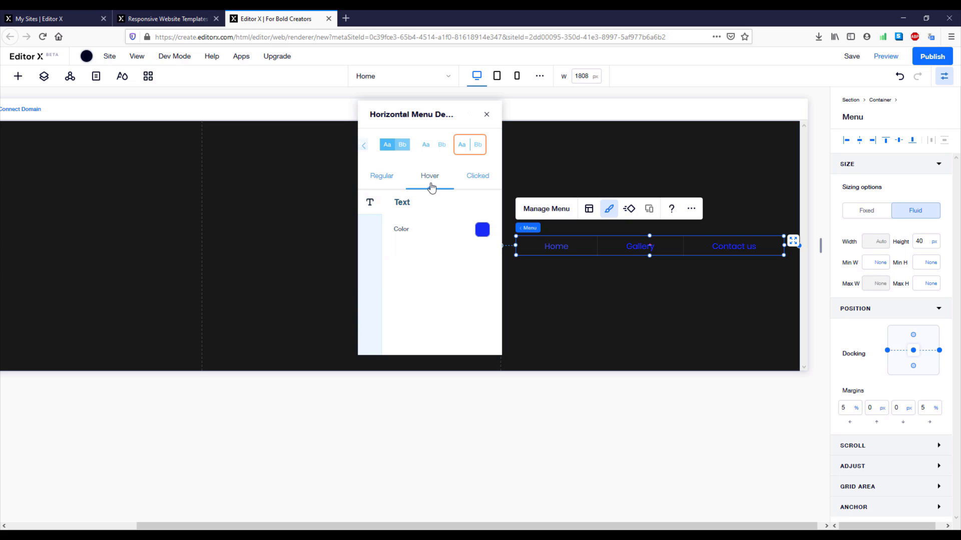
pyautogui.click(484, 234)
pyautogui.click(444, 292)
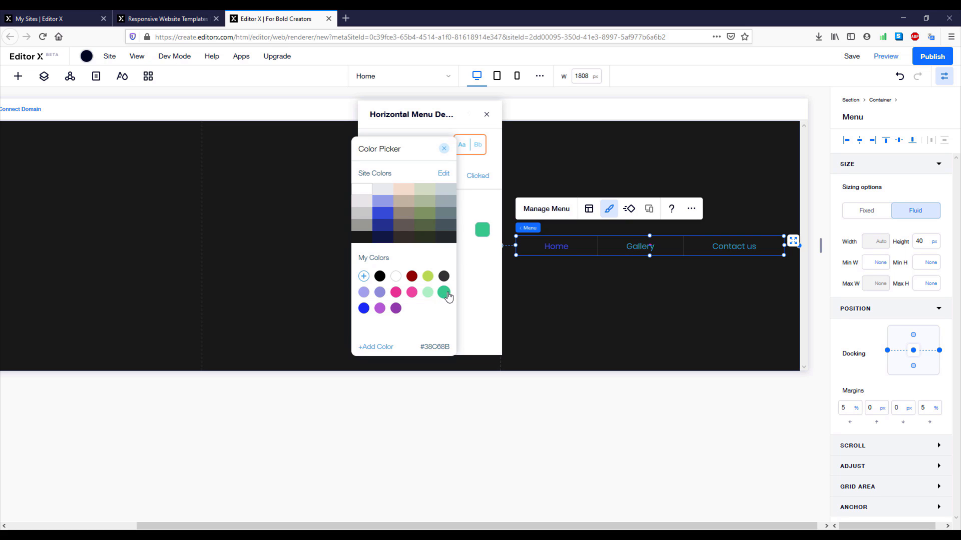
pyautogui.click(481, 275)
pyautogui.click(484, 179)
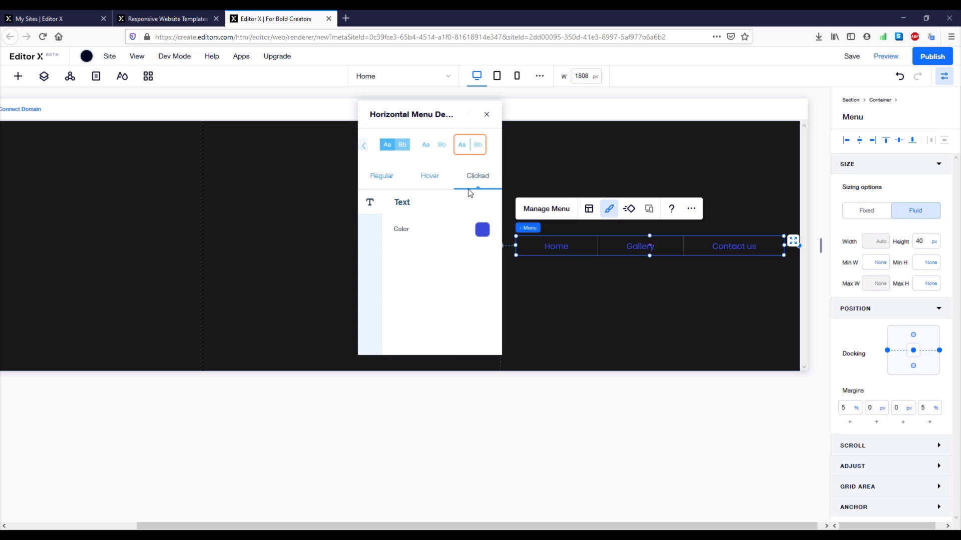
pyautogui.click(482, 230)
pyautogui.click(444, 292)
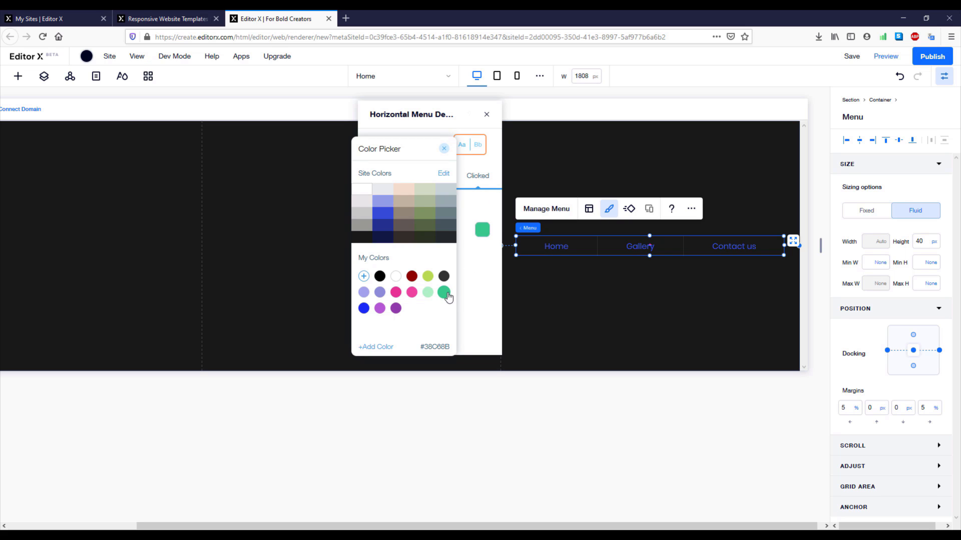
pyautogui.click(478, 275)
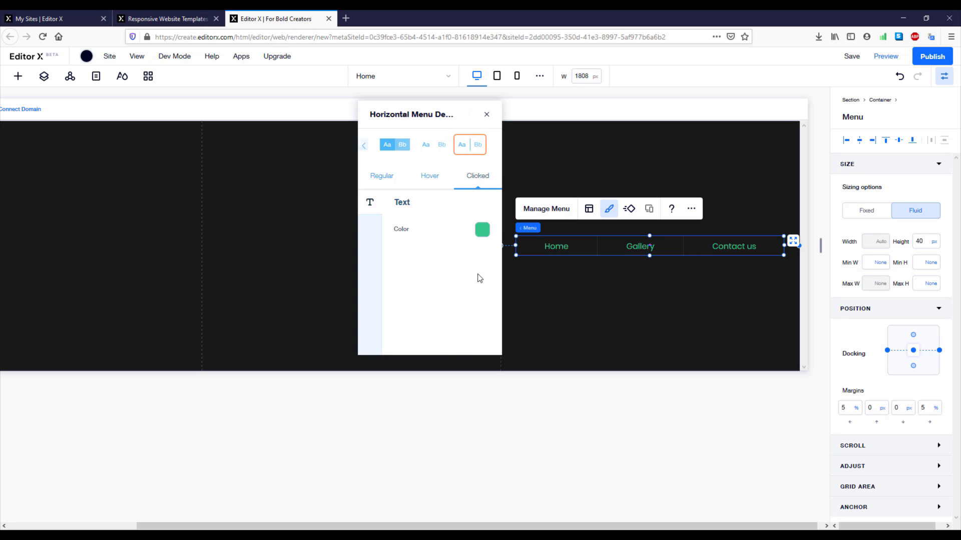
pyautogui.click(487, 115)
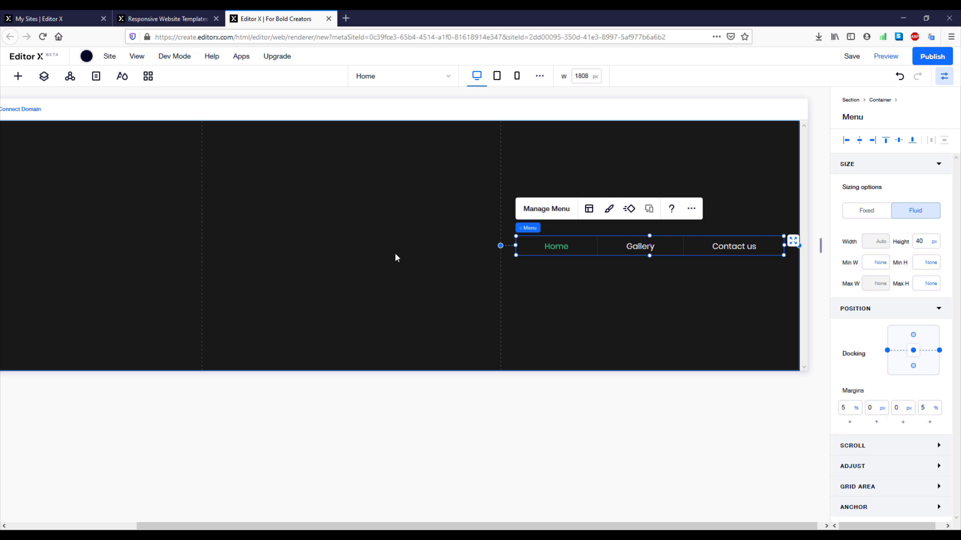
# Check how the menu adapts at the tablet and mobile breakpoints, and return to the desktop breakpoint
pyautogui.click(500, 82)
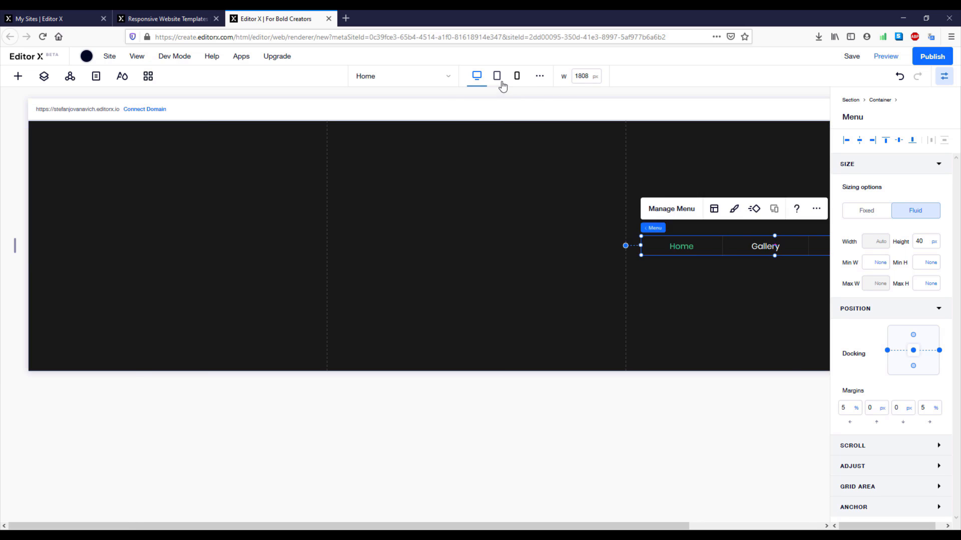
pyautogui.click(500, 81)
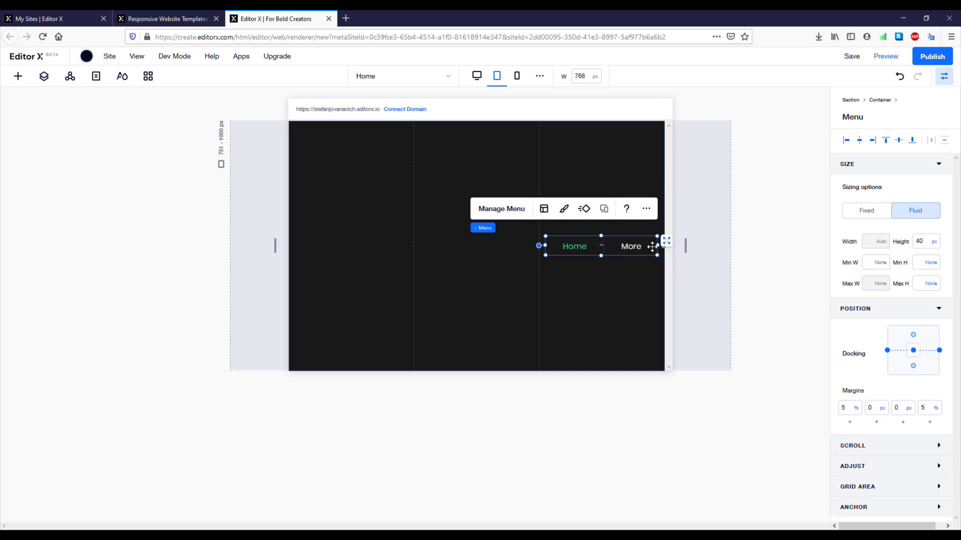
pyautogui.click(516, 78)
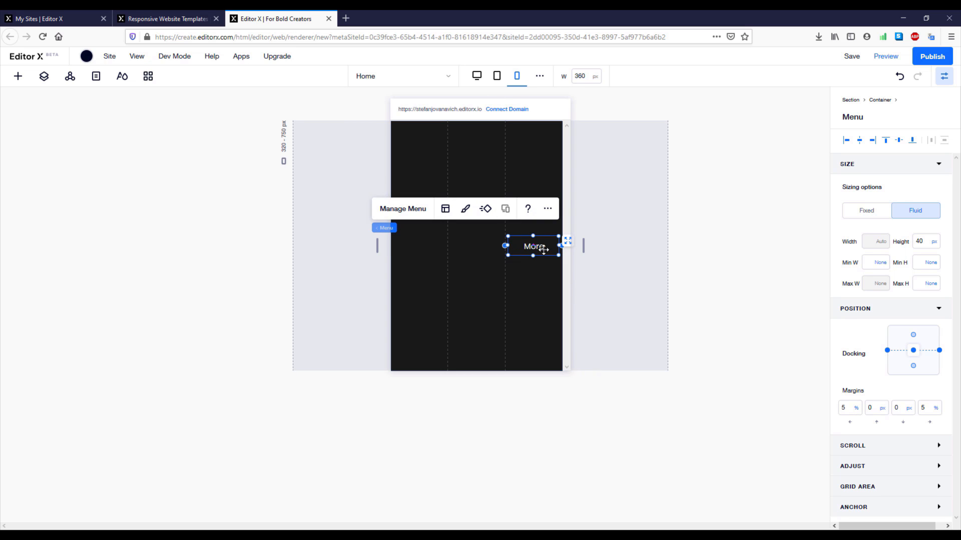
pyautogui.click(477, 76)
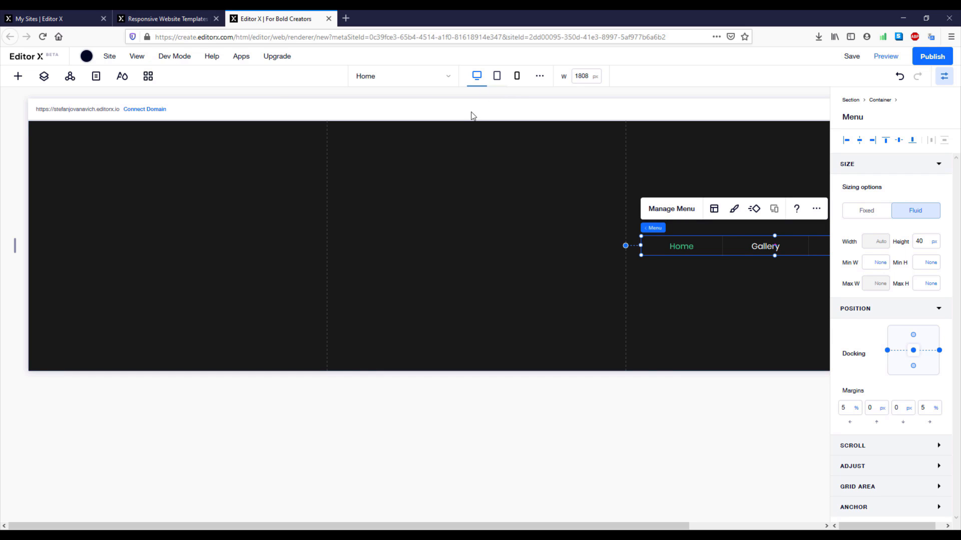
# Upload logo.svg from the desktop folder, add it to the page, and center it in the container's middle grid column
pyautogui.click(468, 219)
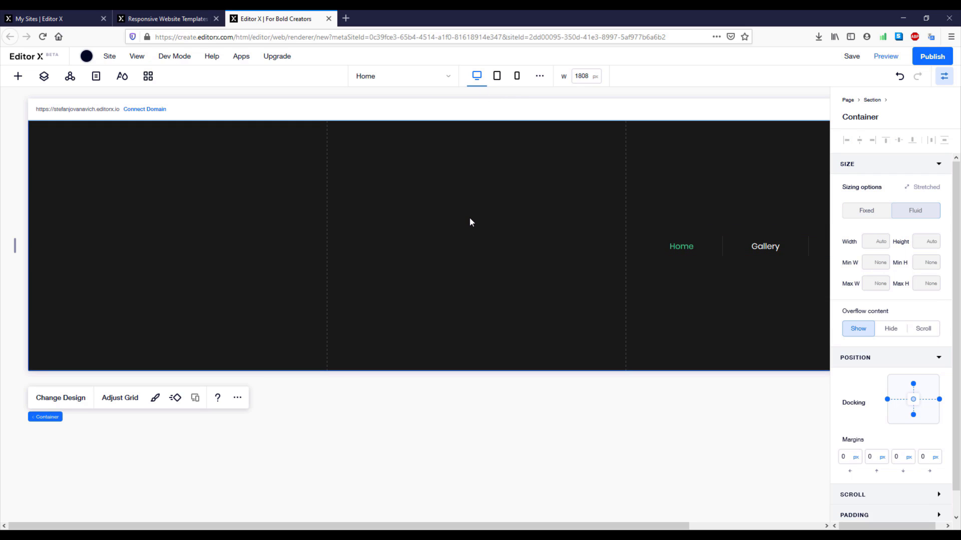
pyautogui.click(18, 76)
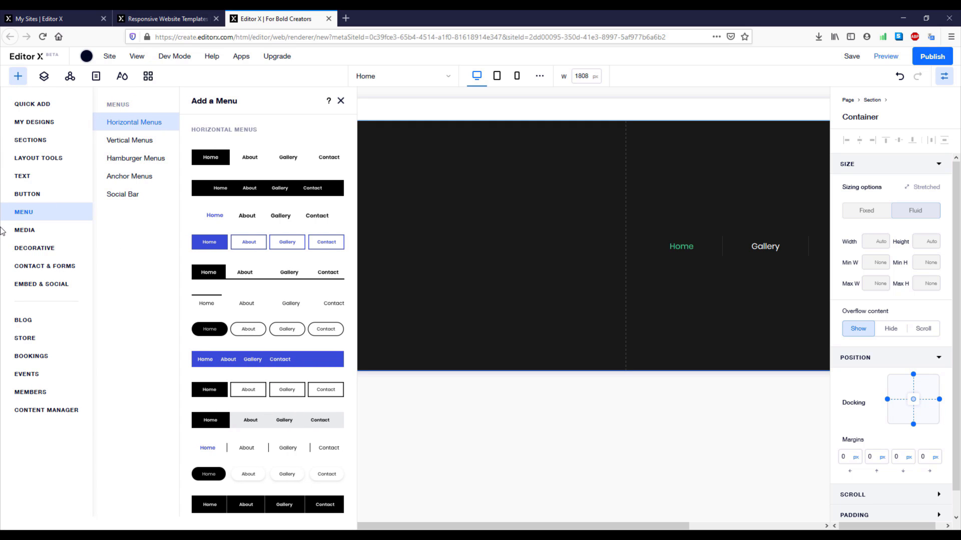
pyautogui.click(39, 233)
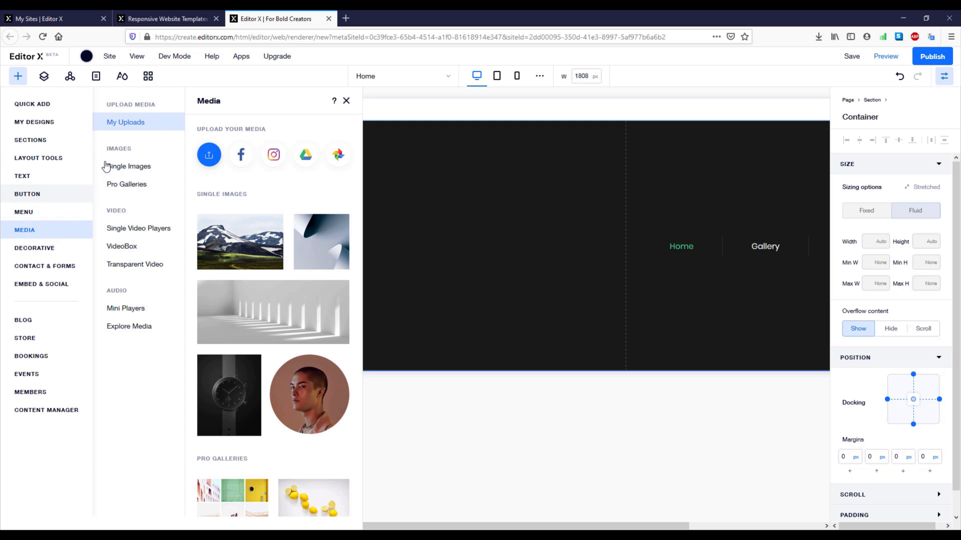
pyautogui.click(209, 159)
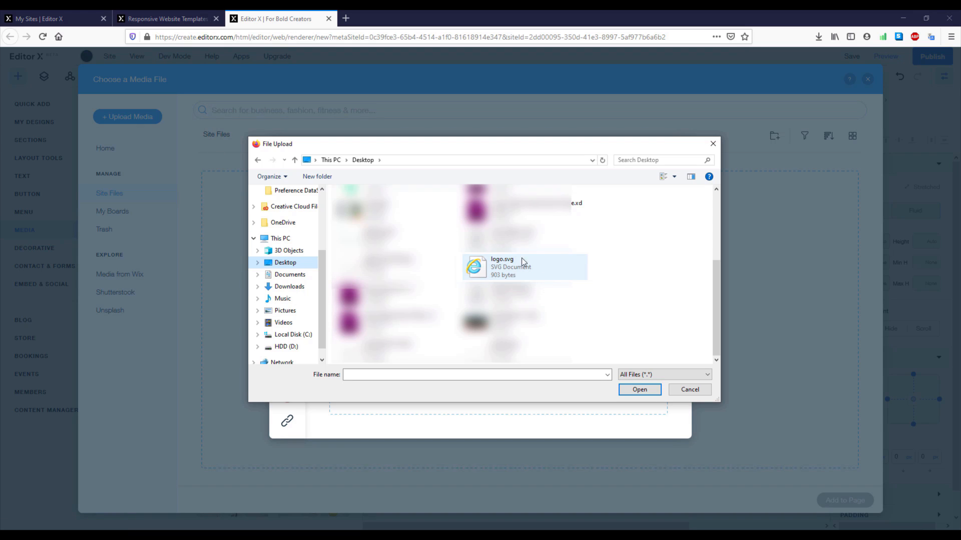
pyautogui.click(531, 273)
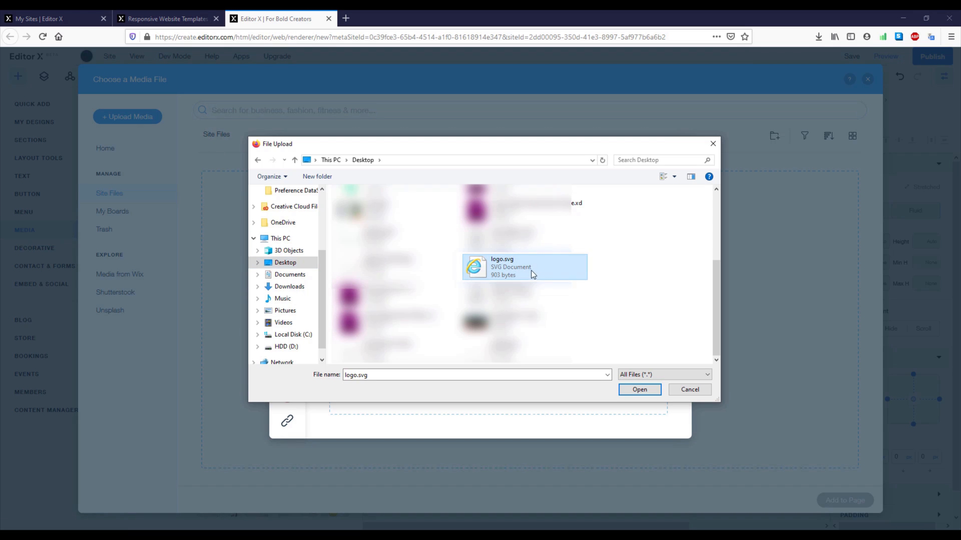
pyautogui.click(639, 389)
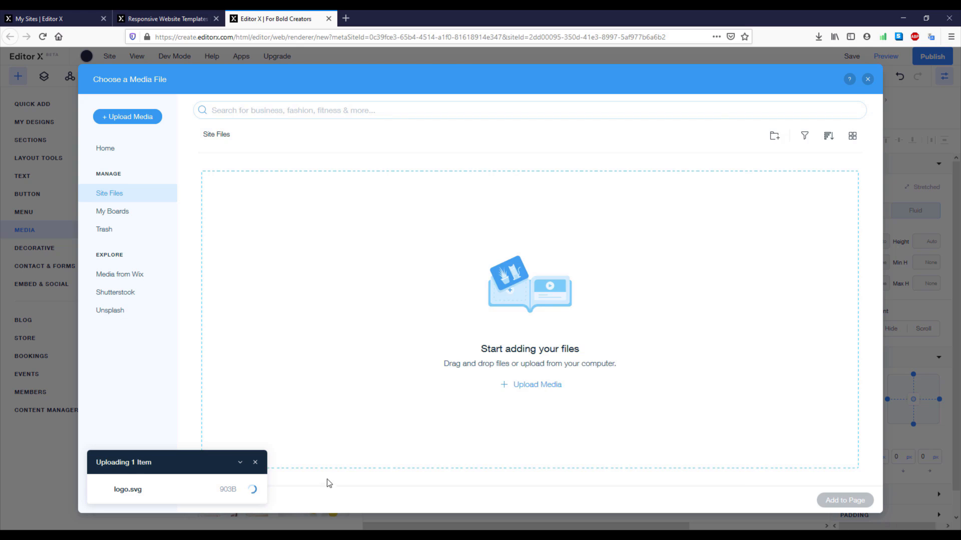
pyautogui.click(846, 501)
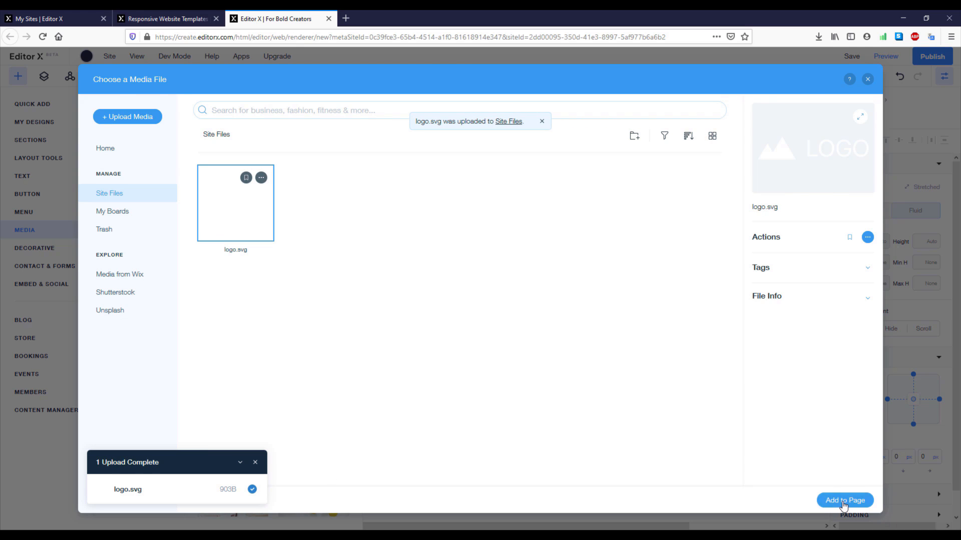
pyautogui.moveTo(480, 197); pyautogui.dragTo(497, 248)
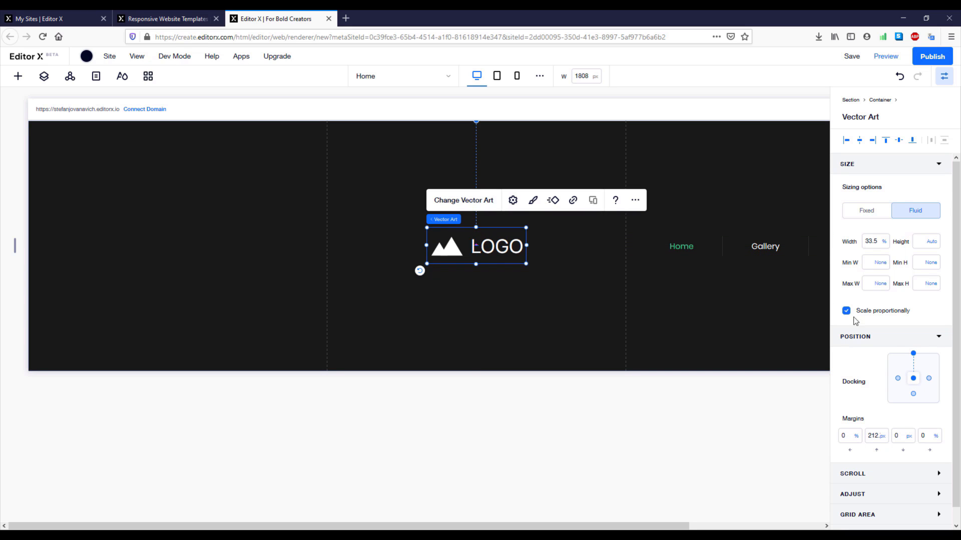
# Dock the logo to both sides of its grid column instead of the top, and set its left and right margins to 5%
pyautogui.click(894, 379)
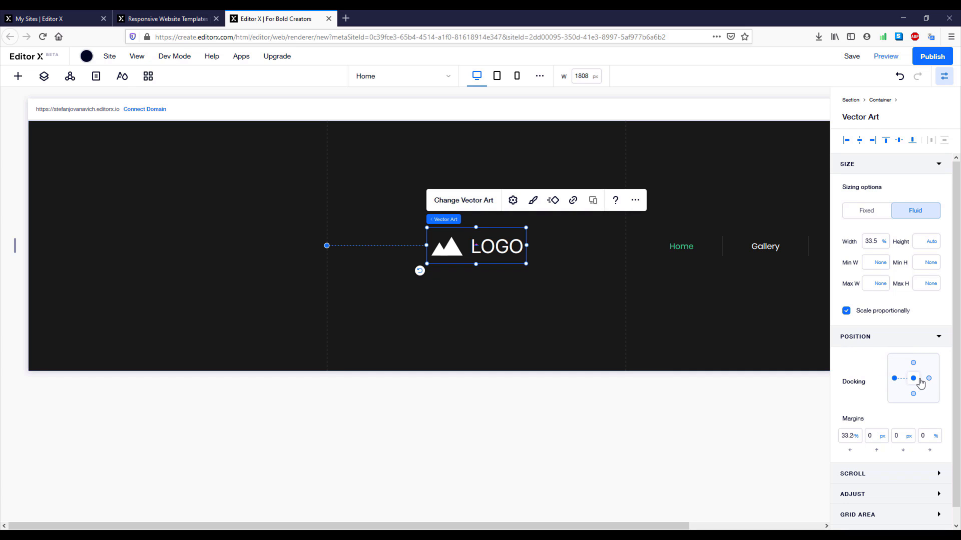
pyautogui.click(929, 378)
pyautogui.click(849, 436)
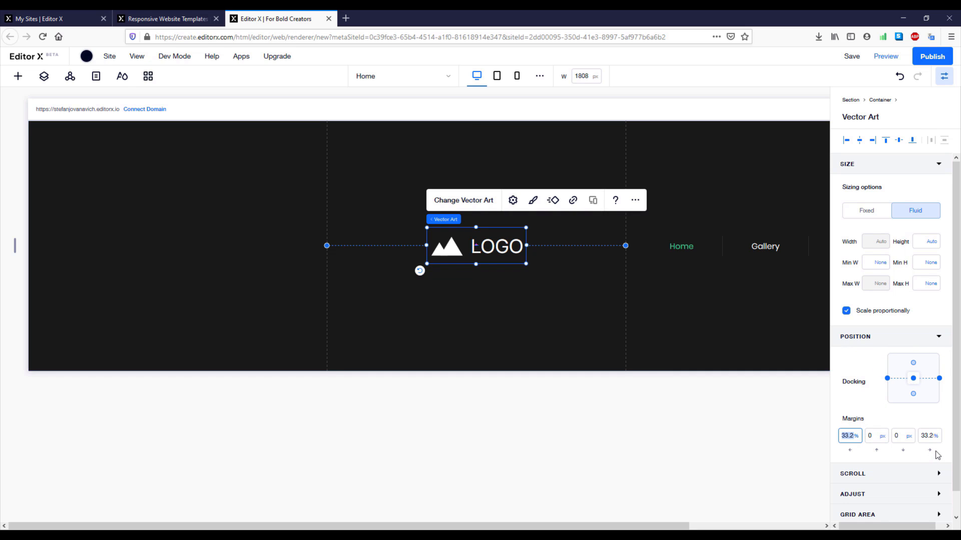
pyautogui.press('Return')
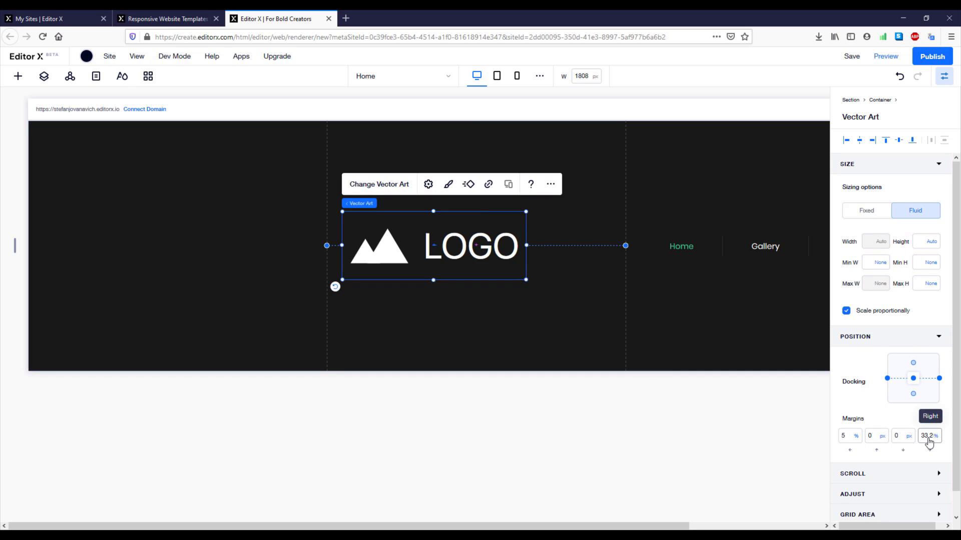
pyautogui.click(929, 436)
pyautogui.press('Return')
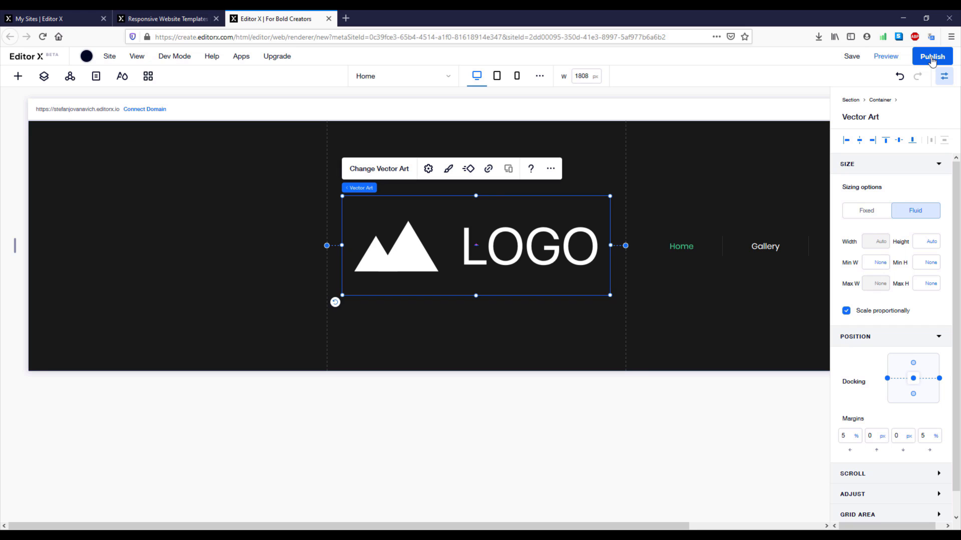
# Publish the site on the free domain with the address ending mysite-1, and open the live page to check the header
pyautogui.click(932, 58)
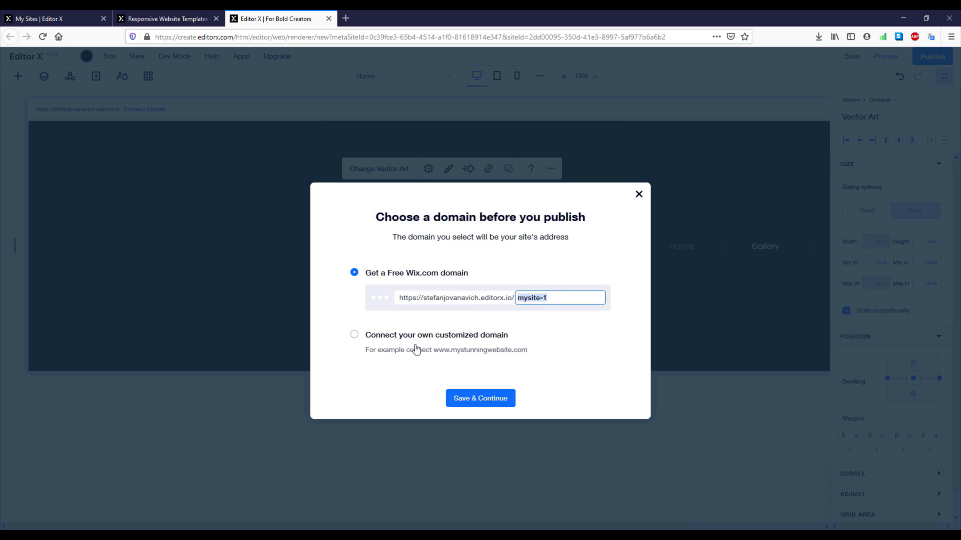
pyautogui.click(488, 399)
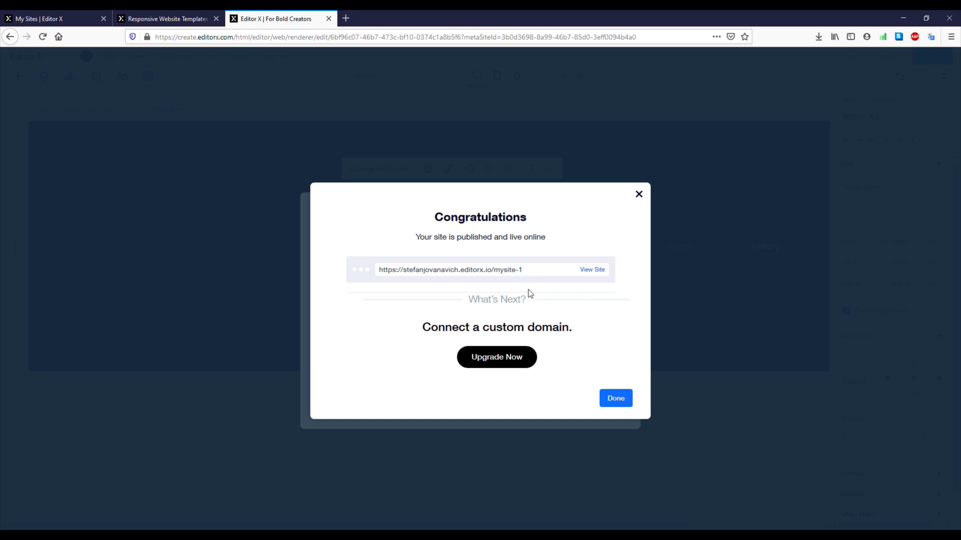
pyautogui.click(592, 271)
pyautogui.scroll(-5, 639, 253)
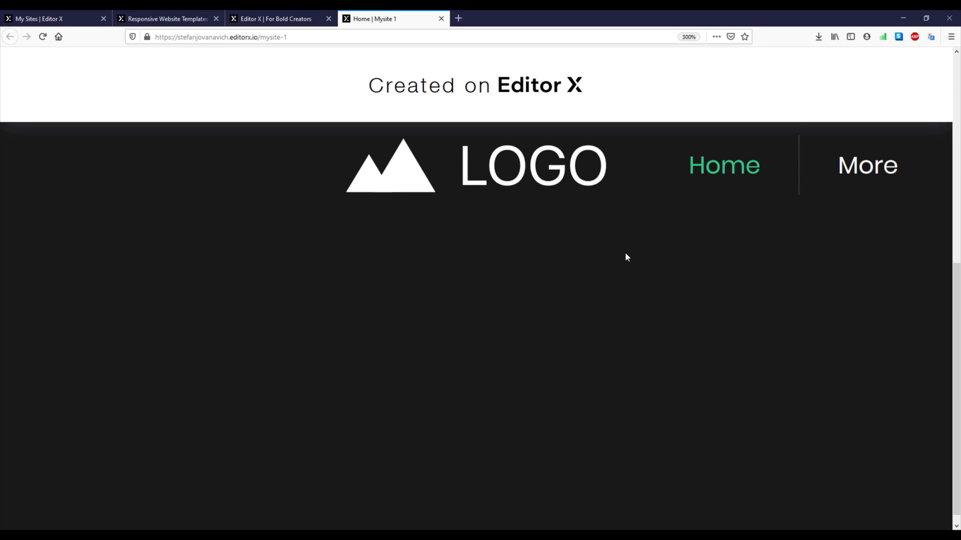
pyautogui.scroll(5, 634, 268)
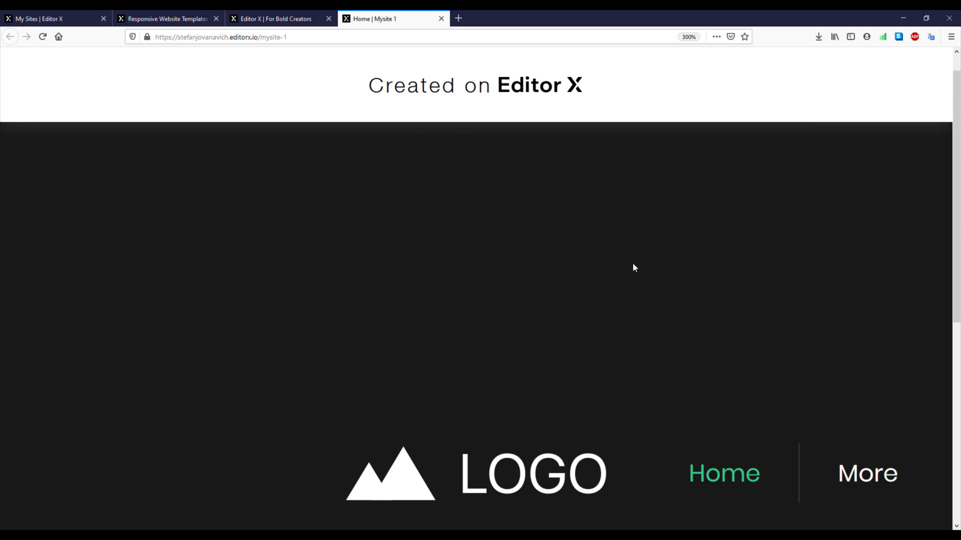
pyautogui.scroll(-3, 560, 271)
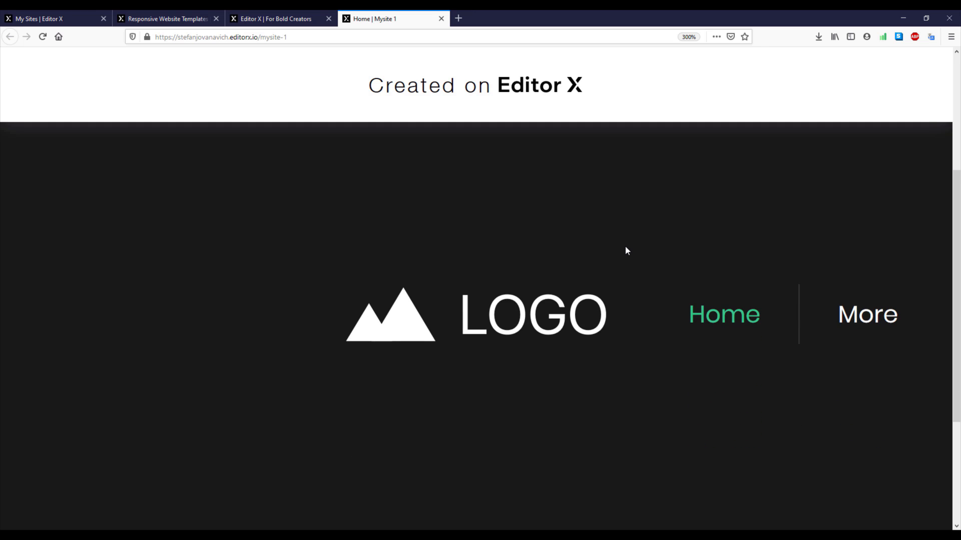
# Check how the live header and menu adapt at different browser zoom levels, view the More submenu, and return to the editor
pyautogui.scroll(-8, 626, 246)
pyautogui.scroll(-3, 625, 245)
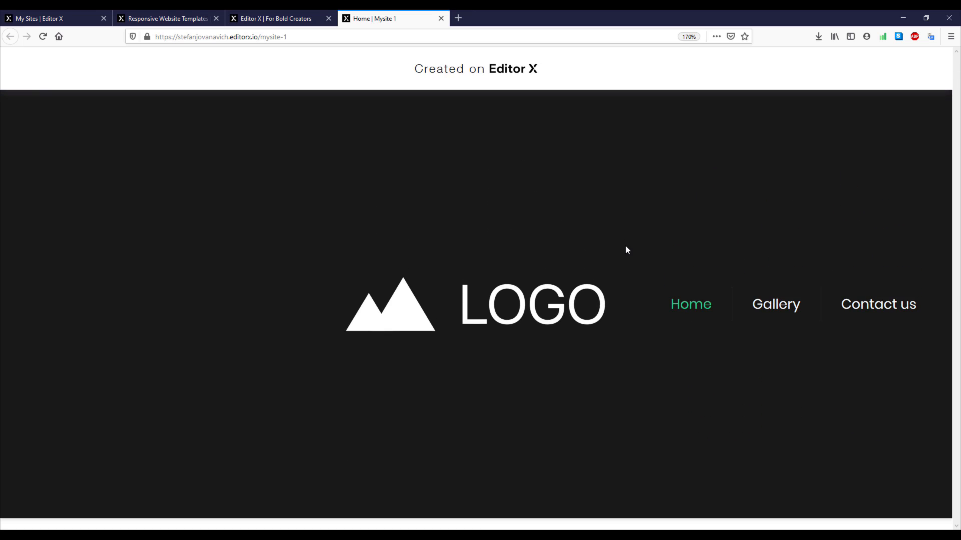
pyautogui.scroll(4, 626, 246)
pyautogui.scroll(2, 636, 279)
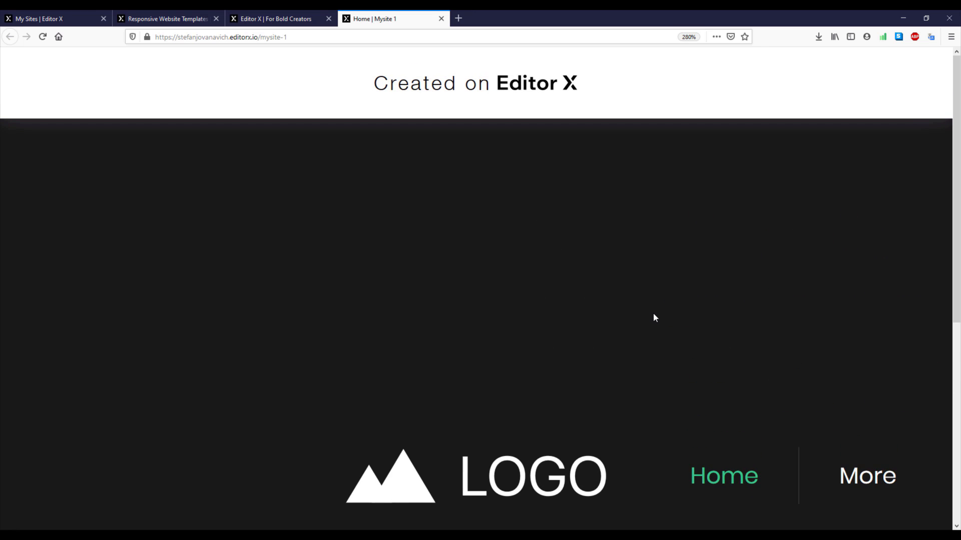
pyautogui.scroll(-3, 639, 300)
pyautogui.scroll(2, 643, 321)
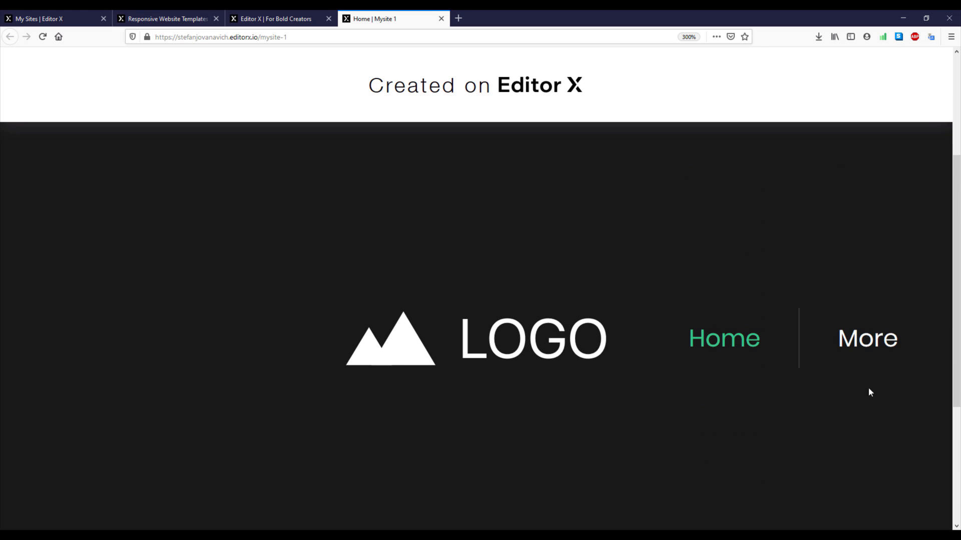
pyautogui.moveTo(879, 338)
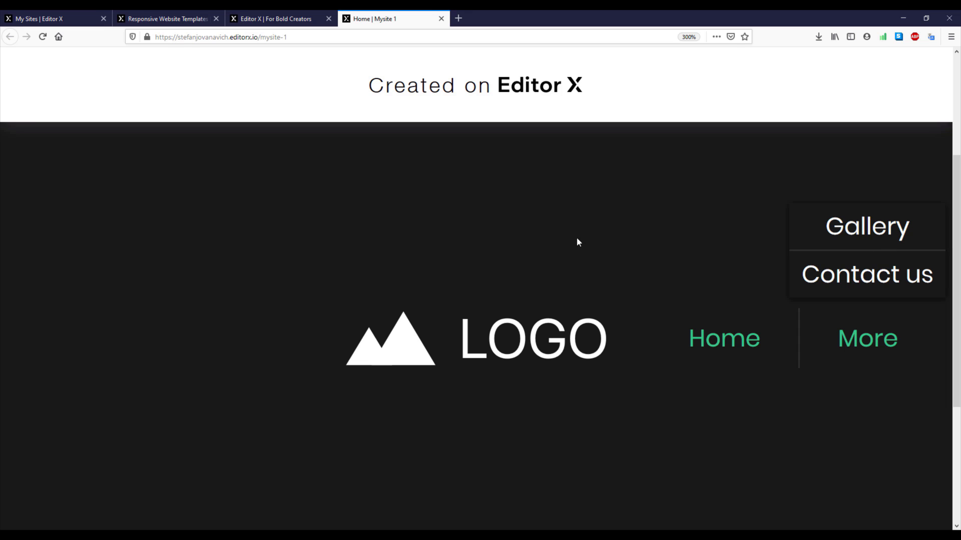
pyautogui.click(305, 18)
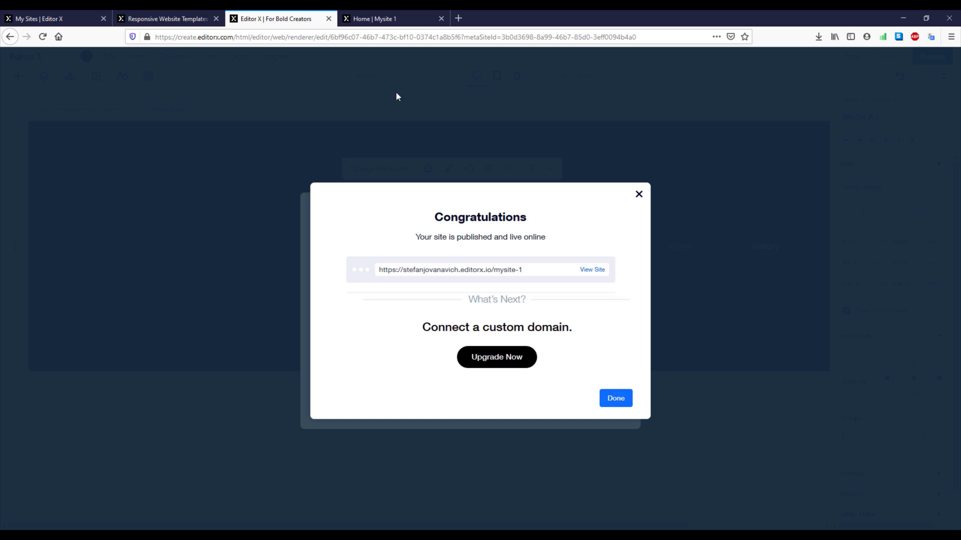
pyautogui.click(637, 197)
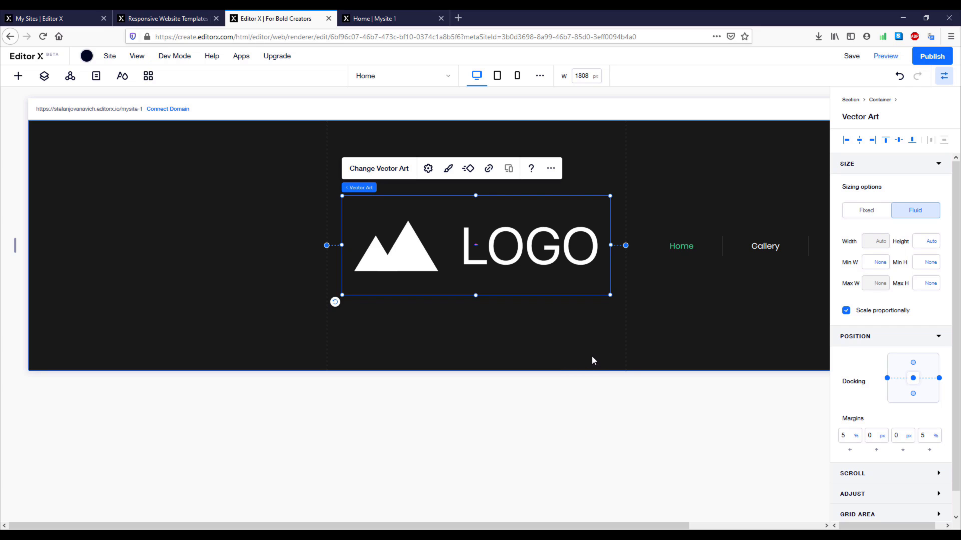
# Select the Header section and set both its height and minimum height to 80 px
pyautogui.click(44, 76)
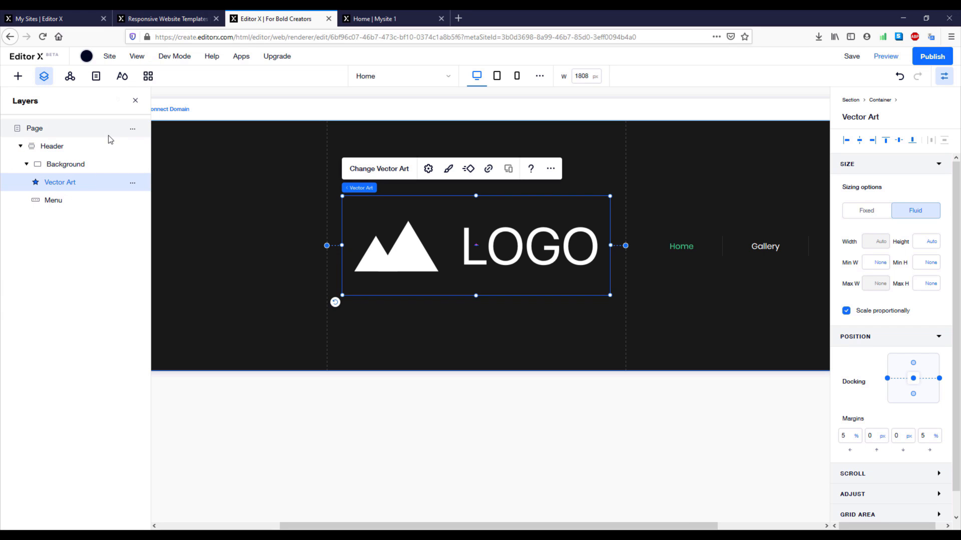
pyautogui.click(58, 146)
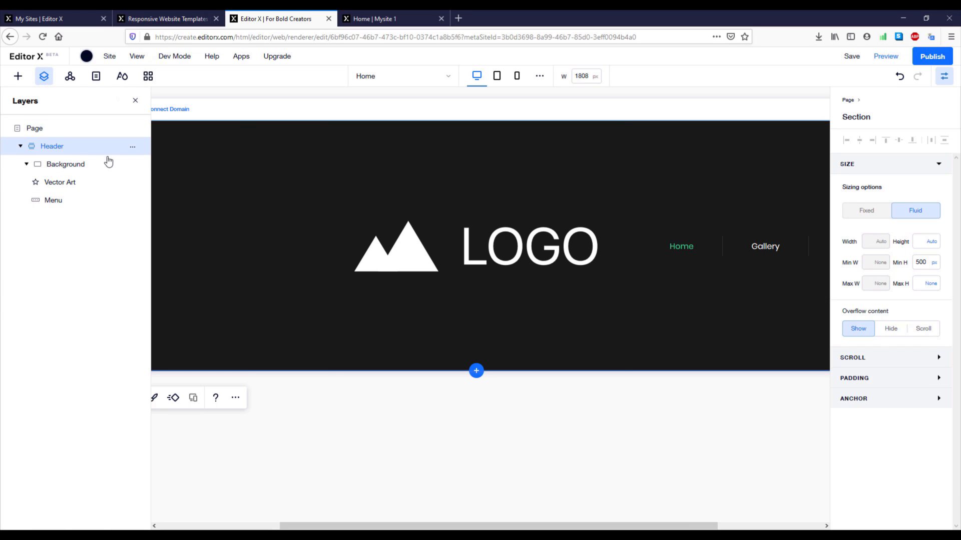
pyautogui.click(927, 266)
pyautogui.write('100')
pyautogui.press('Return')
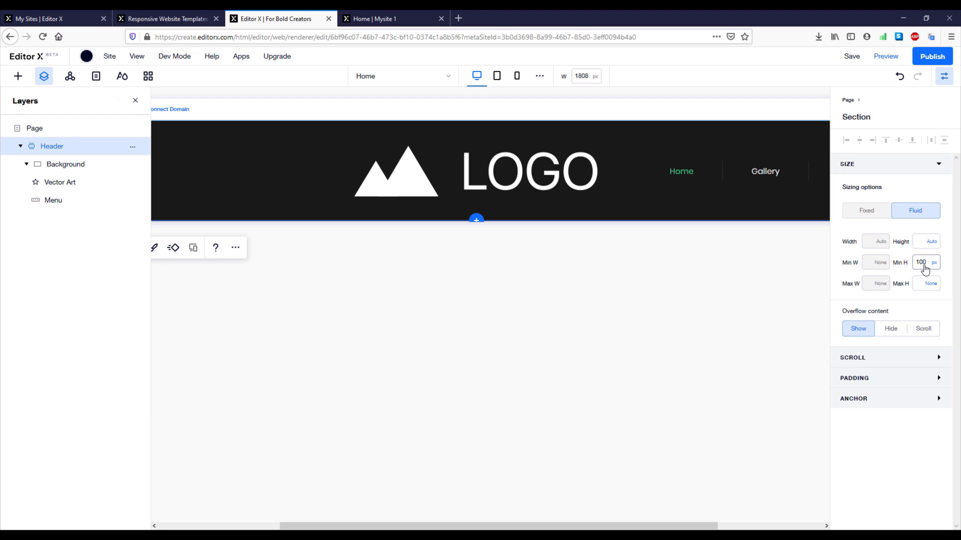
pyautogui.click(923, 266)
pyautogui.write('80')
pyautogui.click(925, 242)
pyautogui.press('Delete')
pyautogui.click(923, 282)
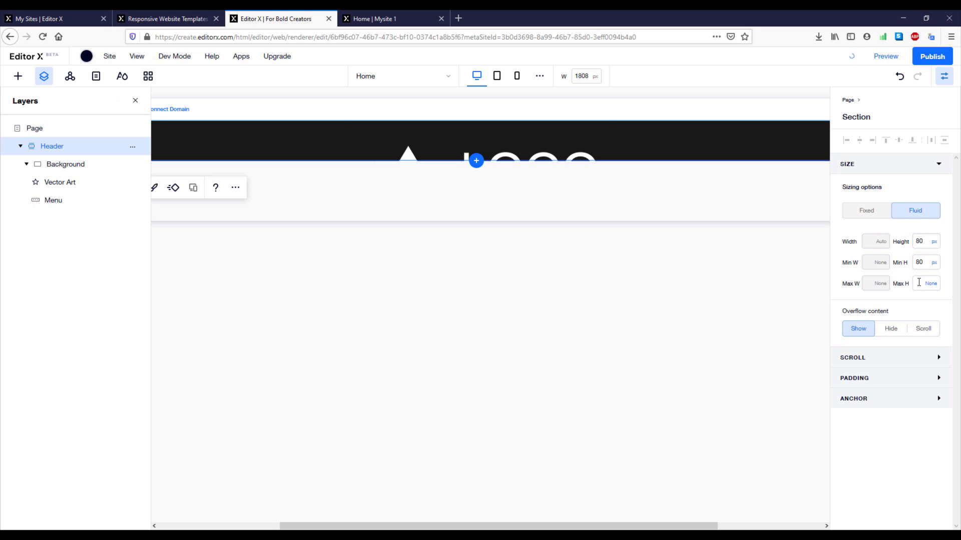
# Shrink the logo to a height of 50% and center it vertically in the header without docking it to the top
pyautogui.click(551, 153)
pyautogui.moveTo(523, 526); pyautogui.dragTo(650, 521)
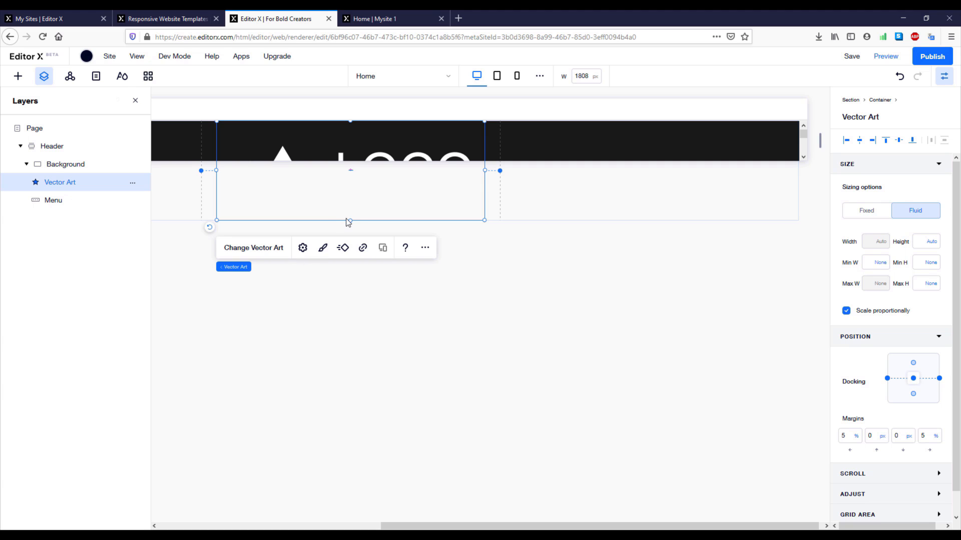
pyautogui.moveTo(351, 220); pyautogui.dragTo(360, 156)
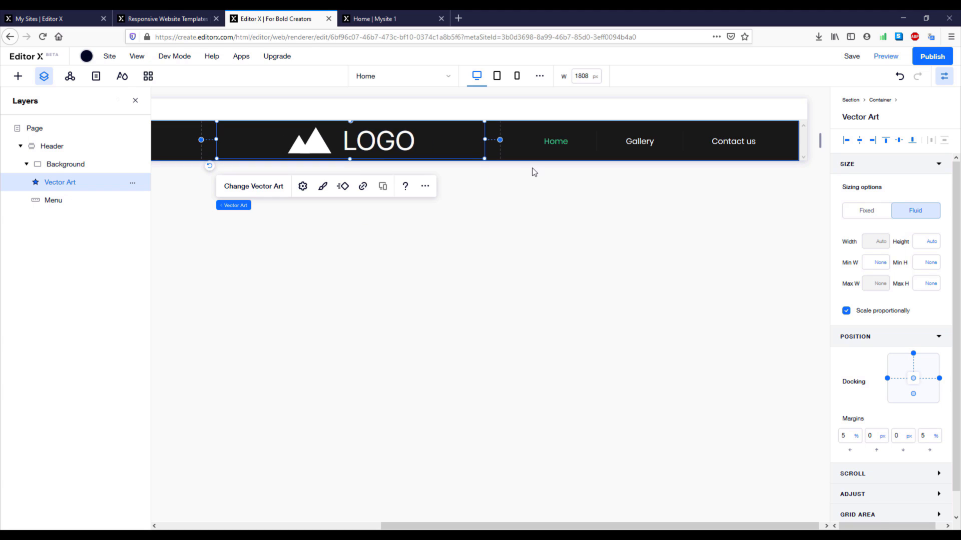
pyautogui.click(931, 241)
pyautogui.click(912, 231)
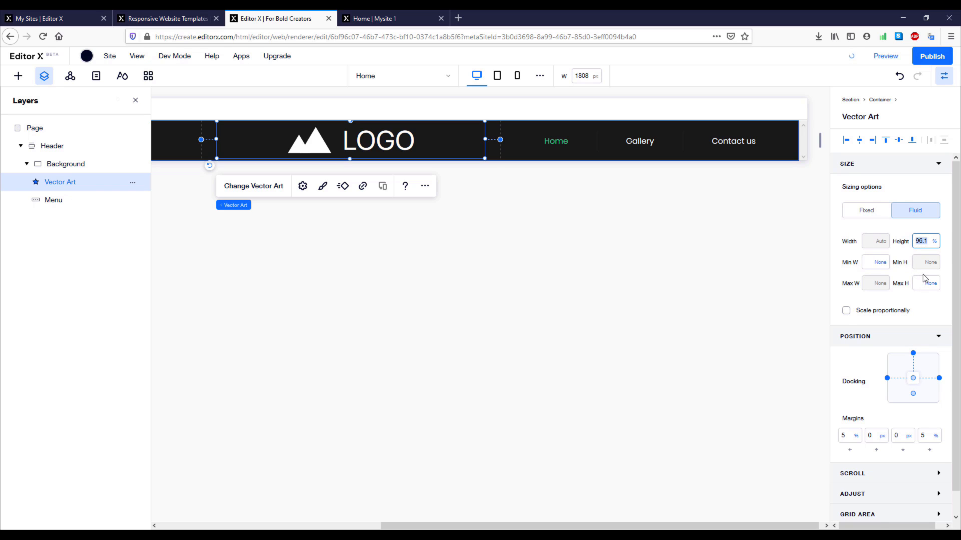
pyautogui.write('50')
pyautogui.press('Return')
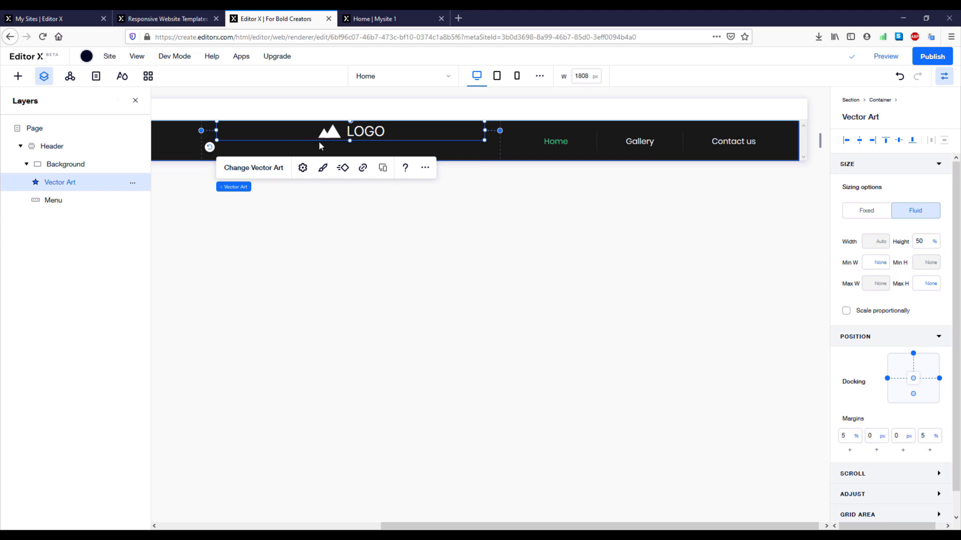
pyautogui.moveTo(368, 130); pyautogui.dragTo(367, 140)
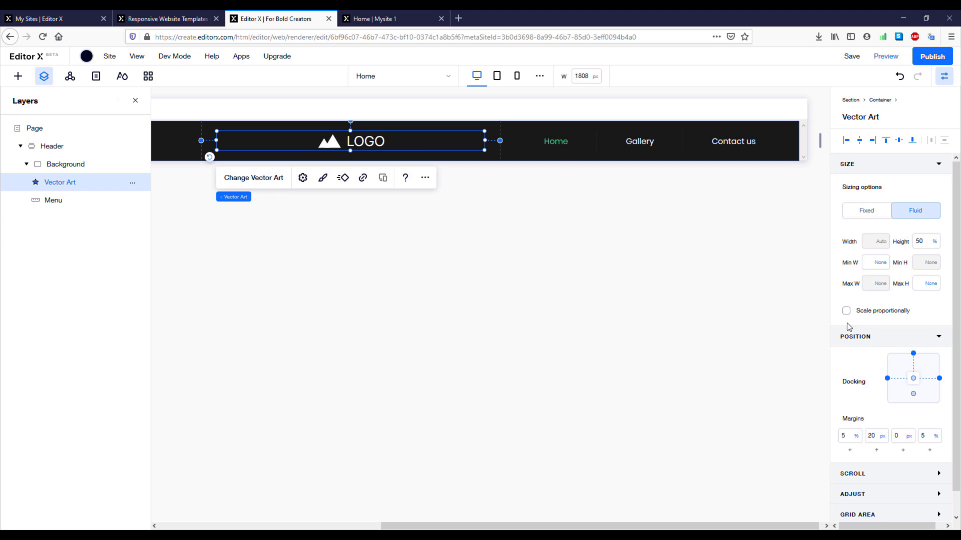
pyautogui.click(912, 355)
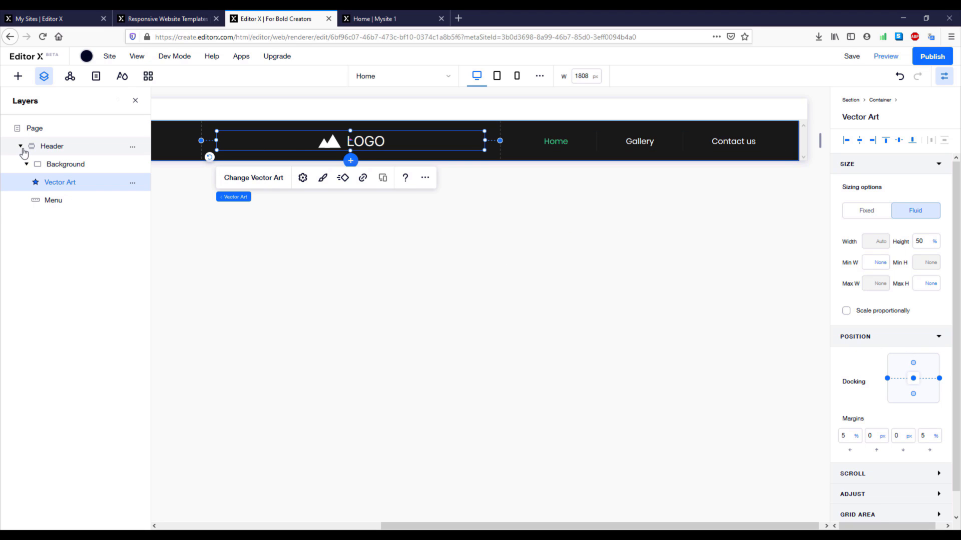
# Add a blank section directly below the header
pyautogui.click(20, 146)
pyautogui.click(49, 149)
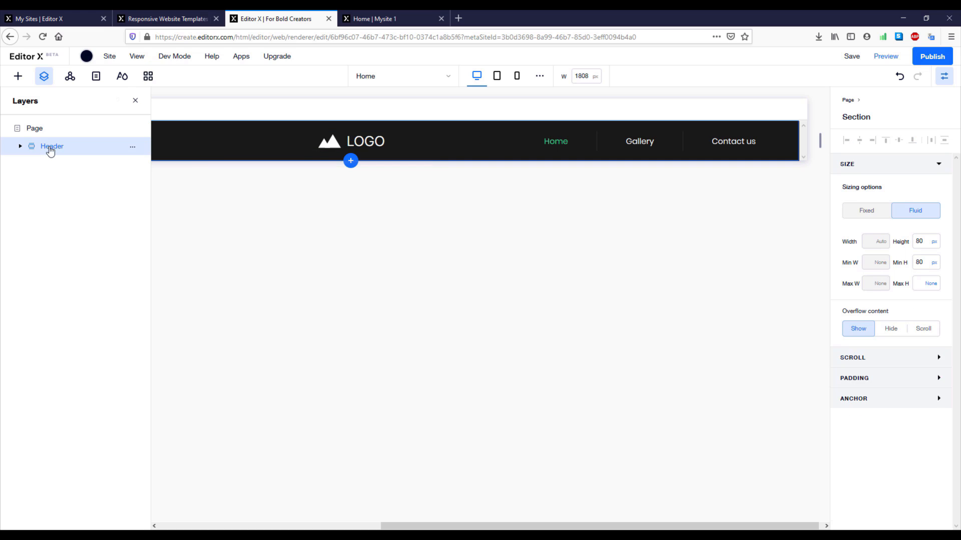
pyautogui.click(352, 163)
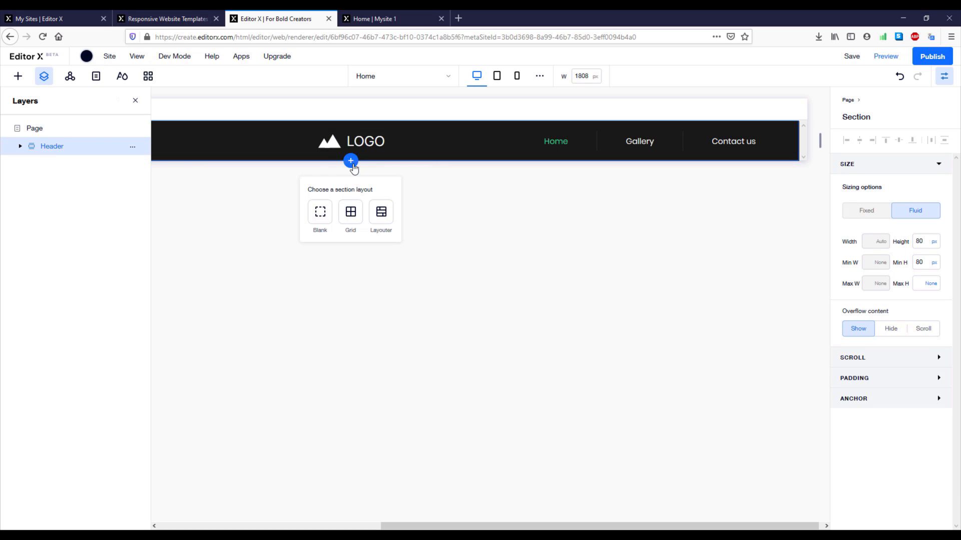
pyautogui.click(326, 219)
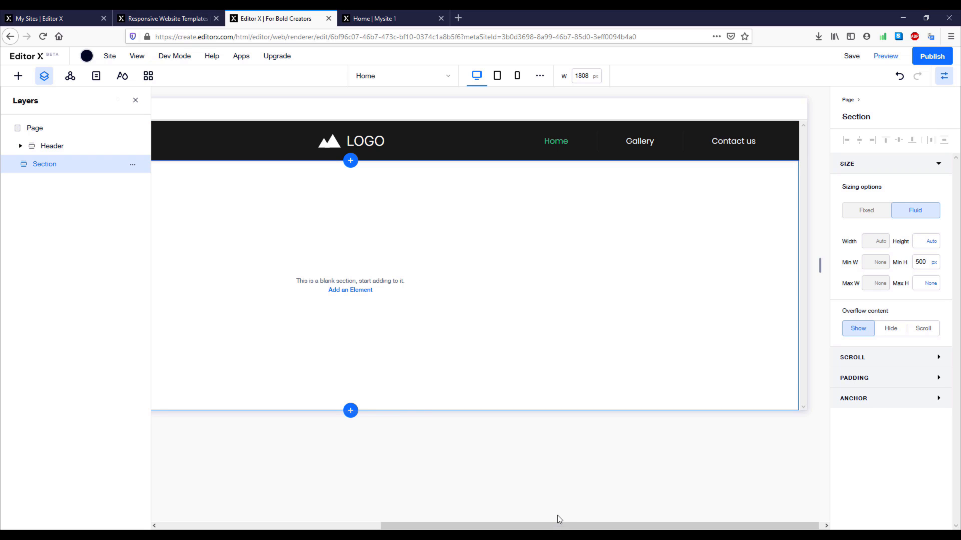
pyautogui.moveTo(547, 526); pyautogui.dragTo(479, 526)
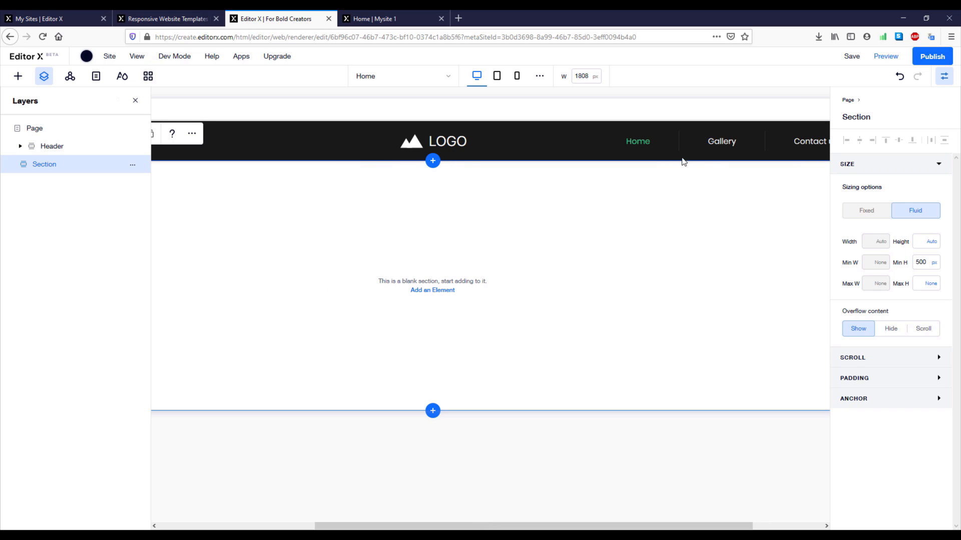
pyautogui.moveTo(511, 524); pyautogui.dragTo(563, 525)
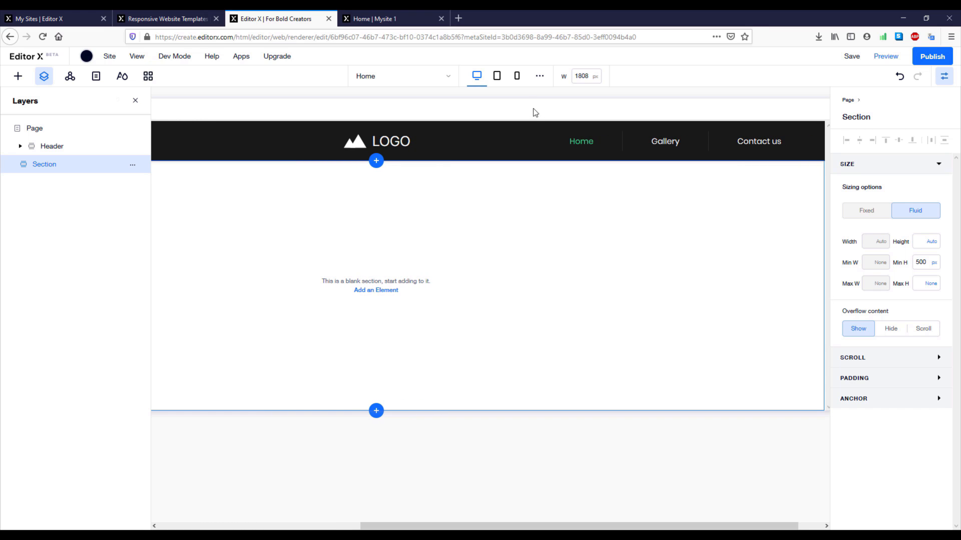
# Hide the horizontal navigation menu at the mobile breakpoint using Don't Display
pyautogui.click(517, 76)
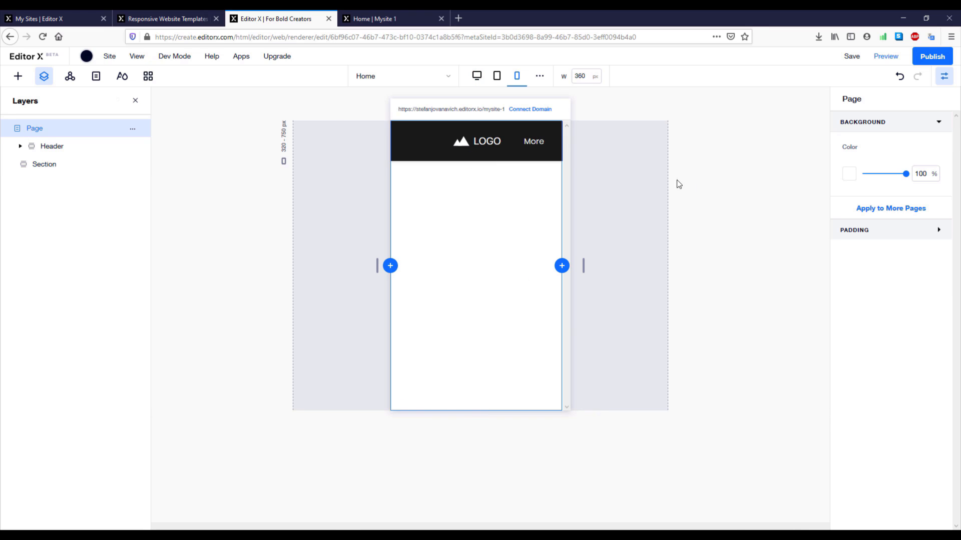
pyautogui.click(536, 141)
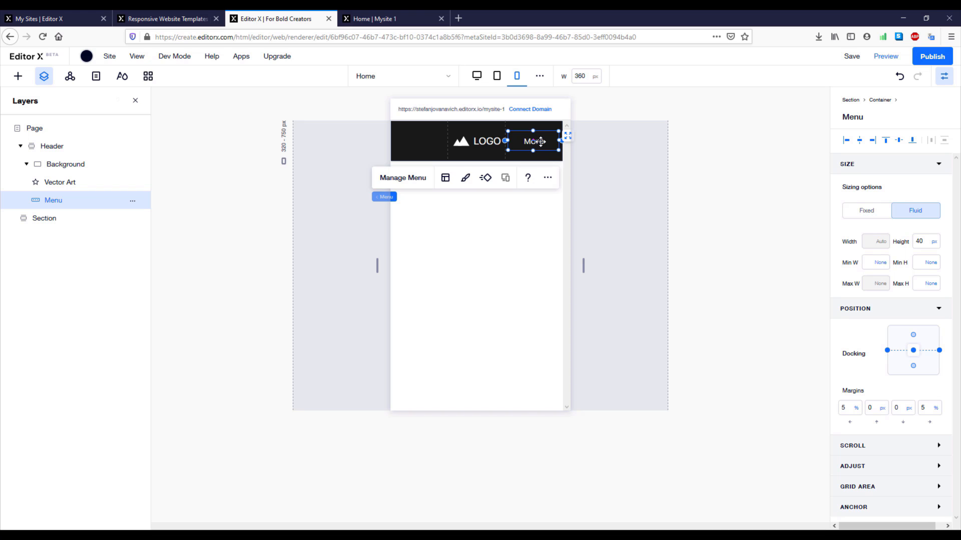
pyautogui.rightClick(541, 142)
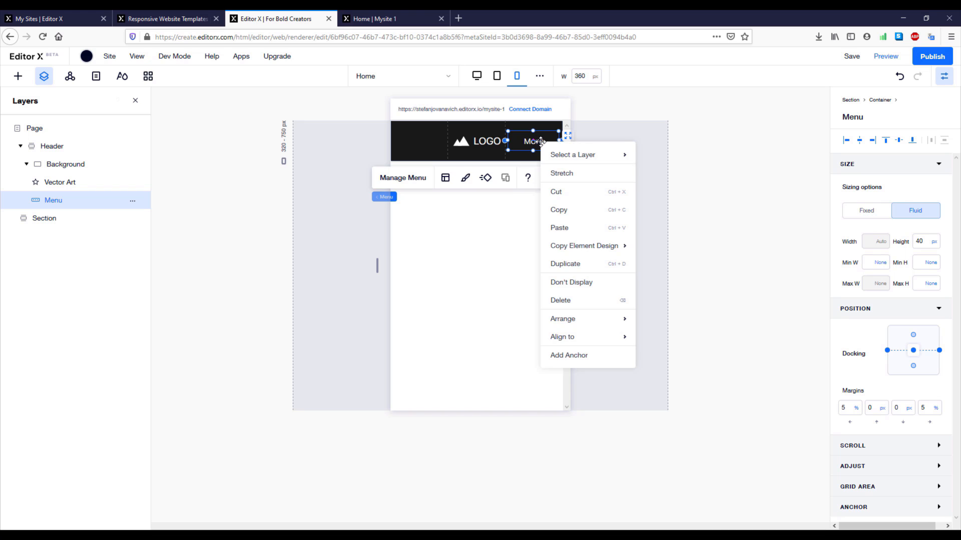
pyautogui.click(591, 285)
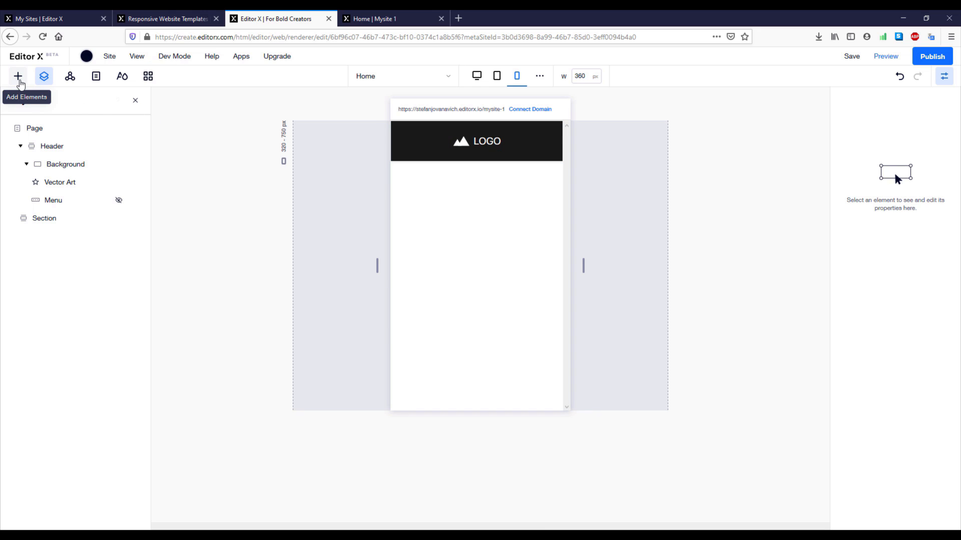
# Add the first hamburger menu style and place its icon in the header's left grid column, beside the logo
pyautogui.click(19, 80)
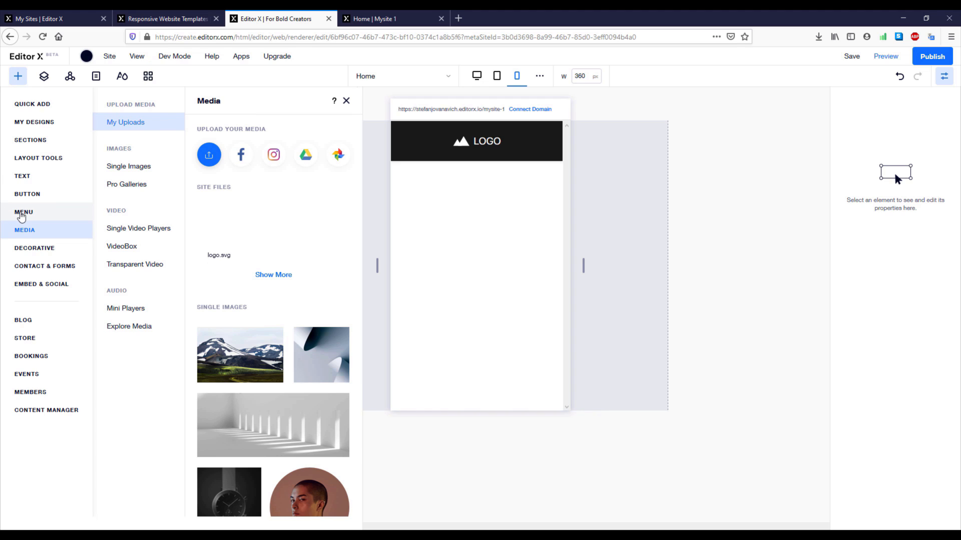
pyautogui.click(29, 214)
pyautogui.scroll(-10, 273, 225)
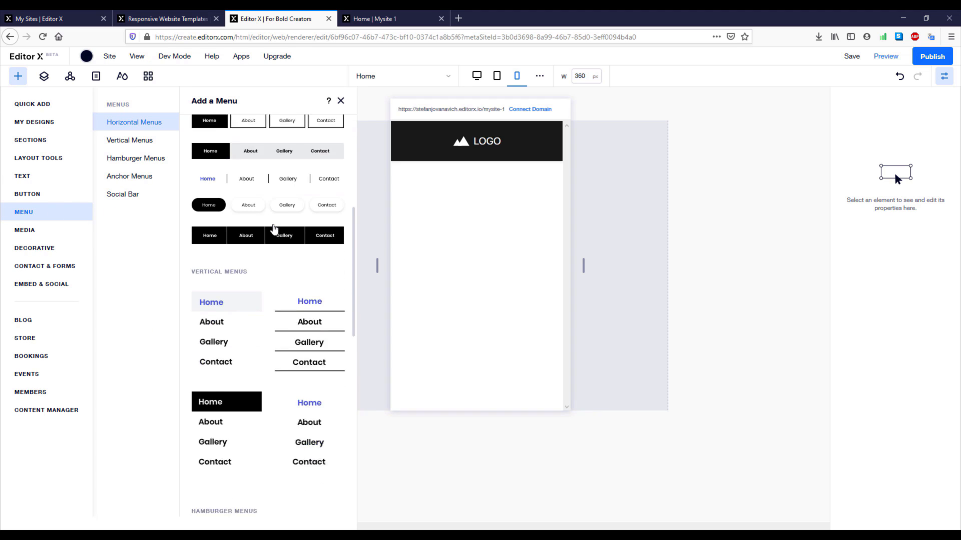
pyautogui.scroll(-3, 274, 229)
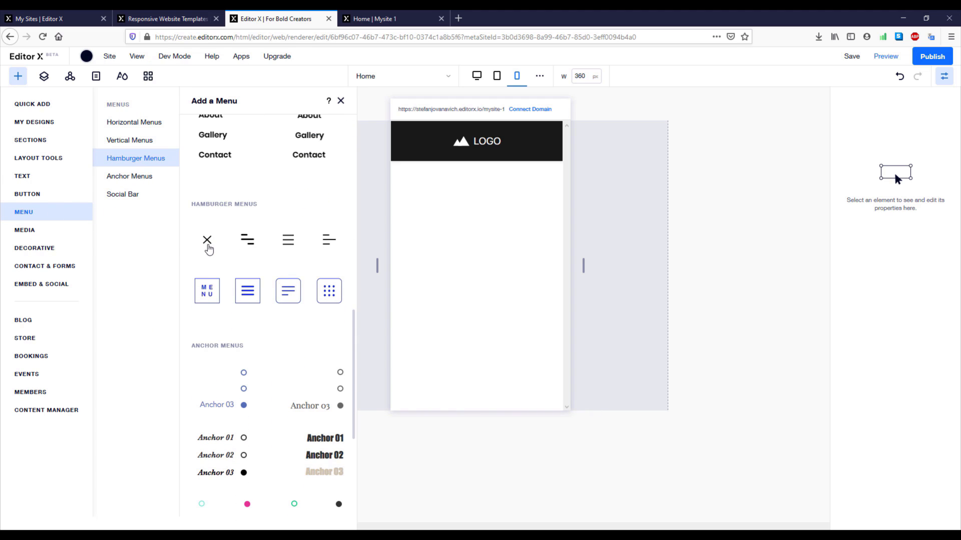
pyautogui.click(208, 249)
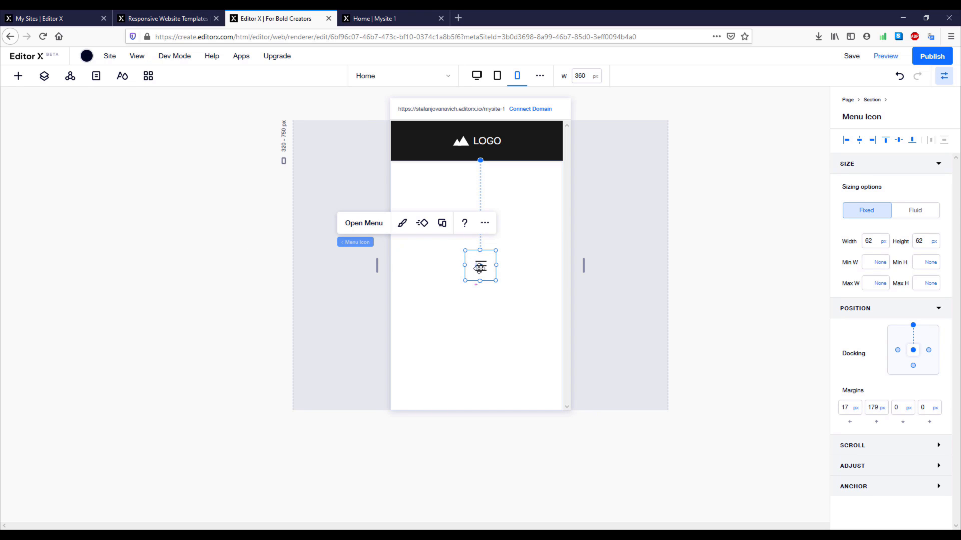
pyautogui.moveTo(481, 267); pyautogui.dragTo(422, 144)
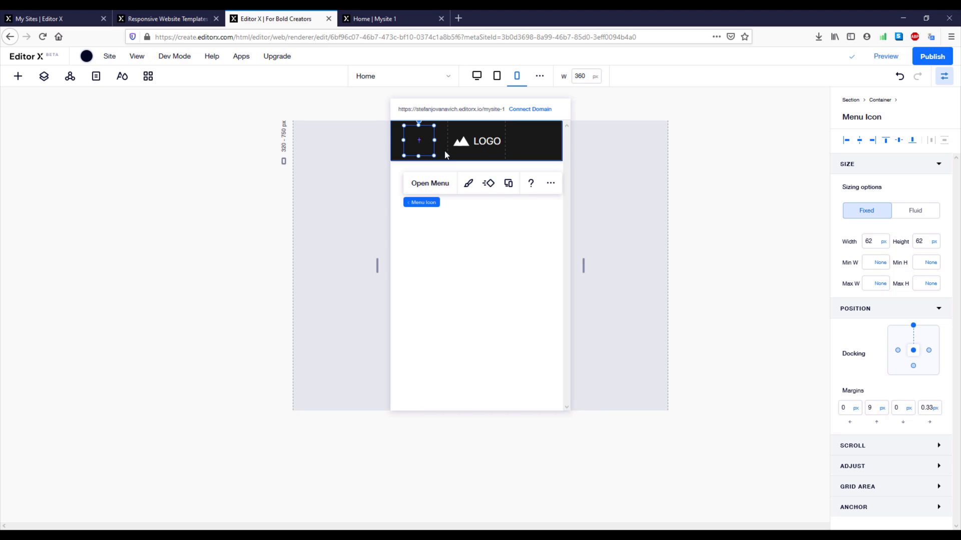
# Set the hamburger icon's fill color to white (#FFFFFF) for its closed state
pyautogui.click(469, 184)
pyautogui.click(465, 208)
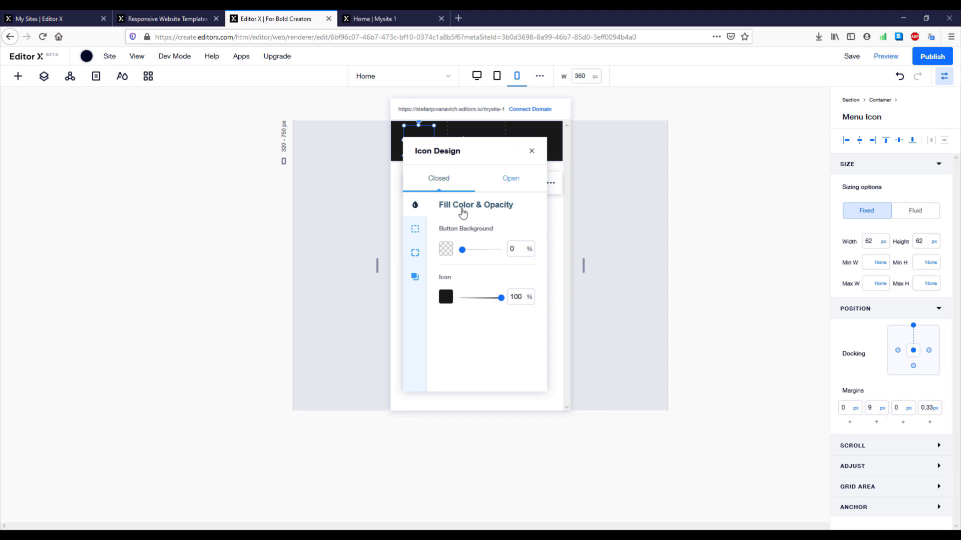
pyautogui.click(445, 297)
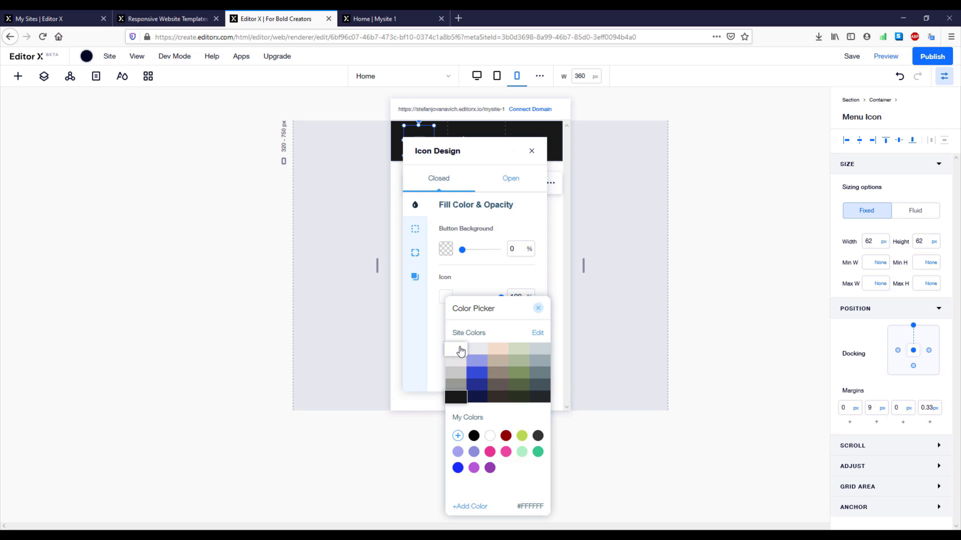
pyautogui.click(433, 335)
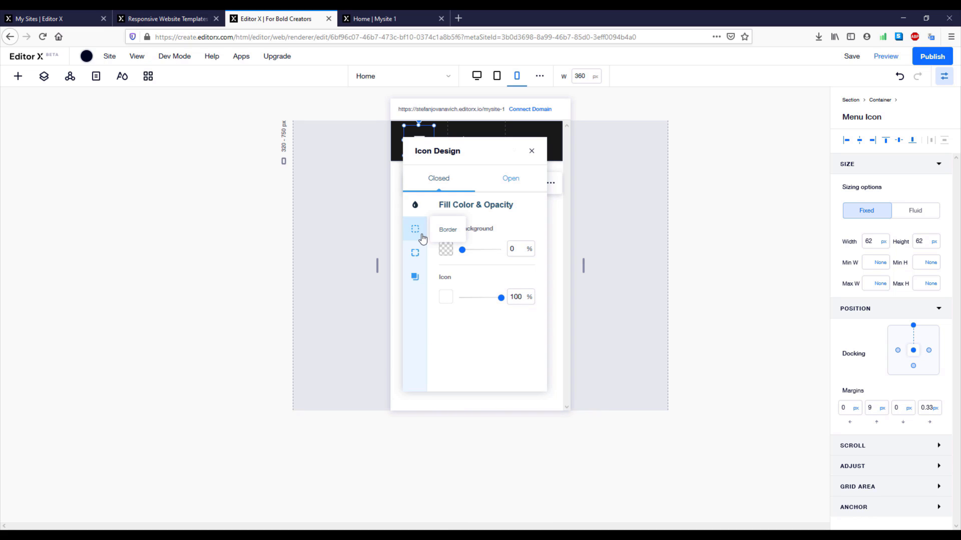
# Check the hamburger icon's fill color and opacity settings for its open state
pyautogui.click(508, 179)
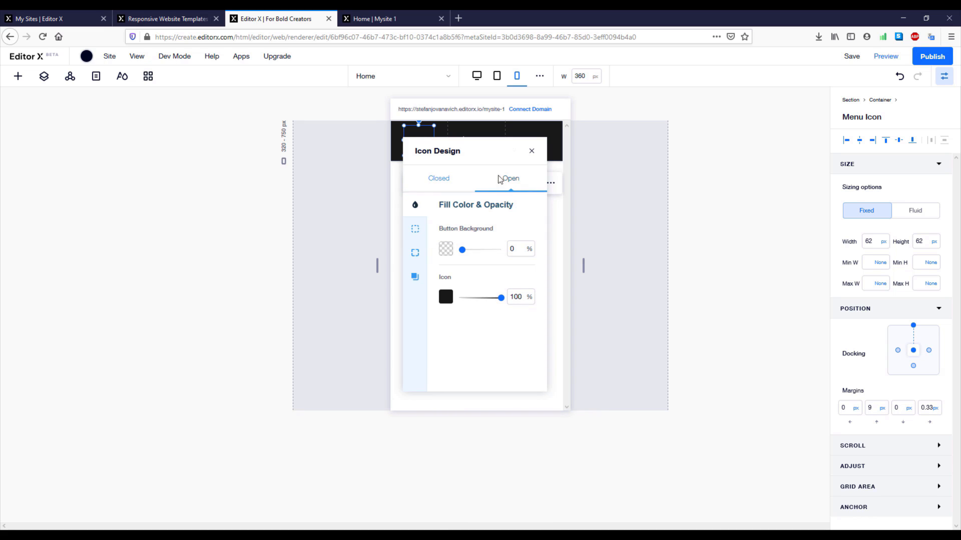
pyautogui.moveTo(479, 146); pyautogui.dragTo(489, 177)
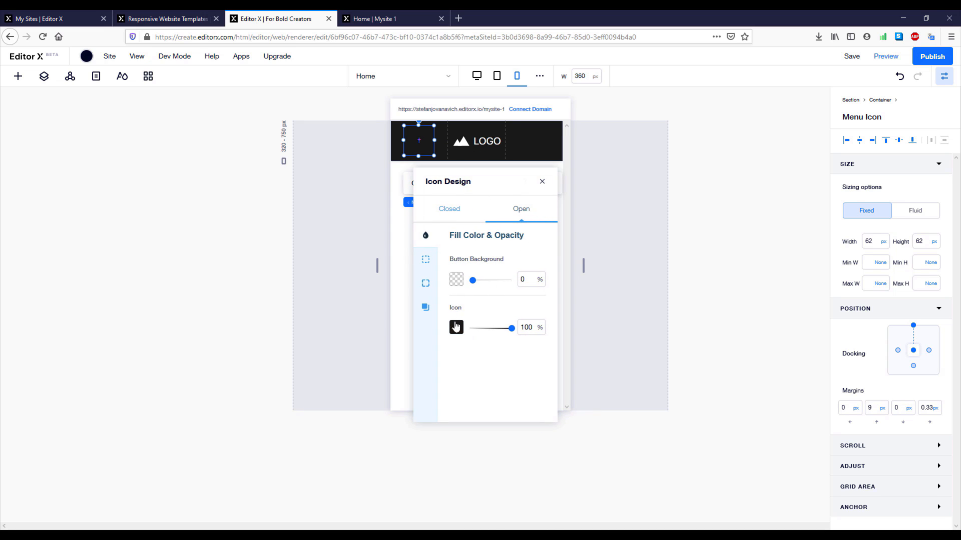
pyautogui.click(541, 183)
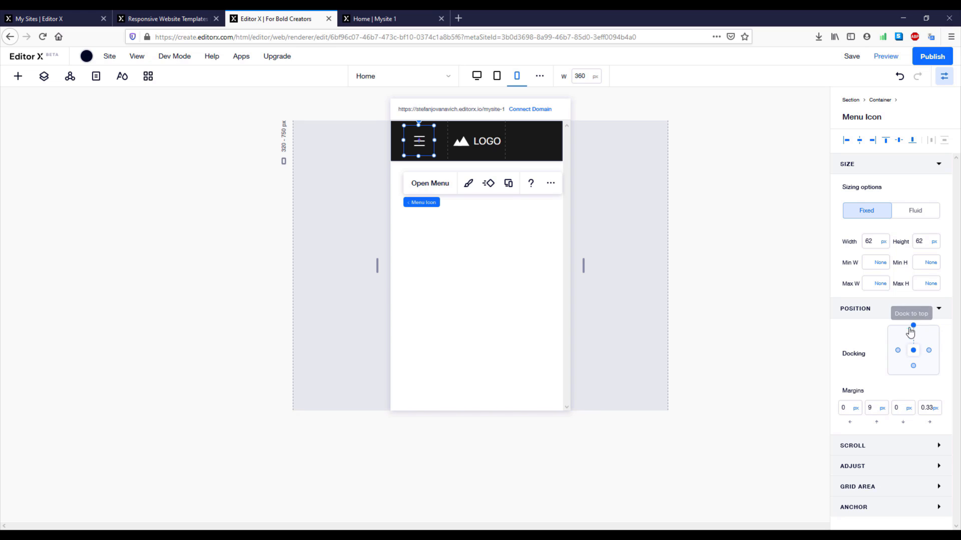
# Dock the hamburger icon to both the left and right of its grid cell, with 5% left and right margins
pyautogui.click(897, 350)
pyautogui.click(928, 350)
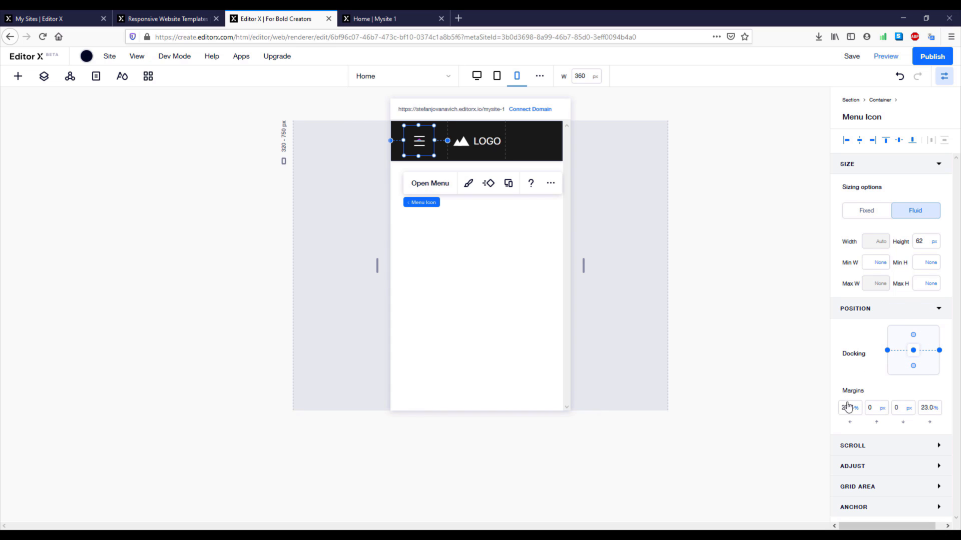
pyautogui.click(849, 408)
pyautogui.write('5')
pyautogui.press('Return')
pyautogui.click(932, 409)
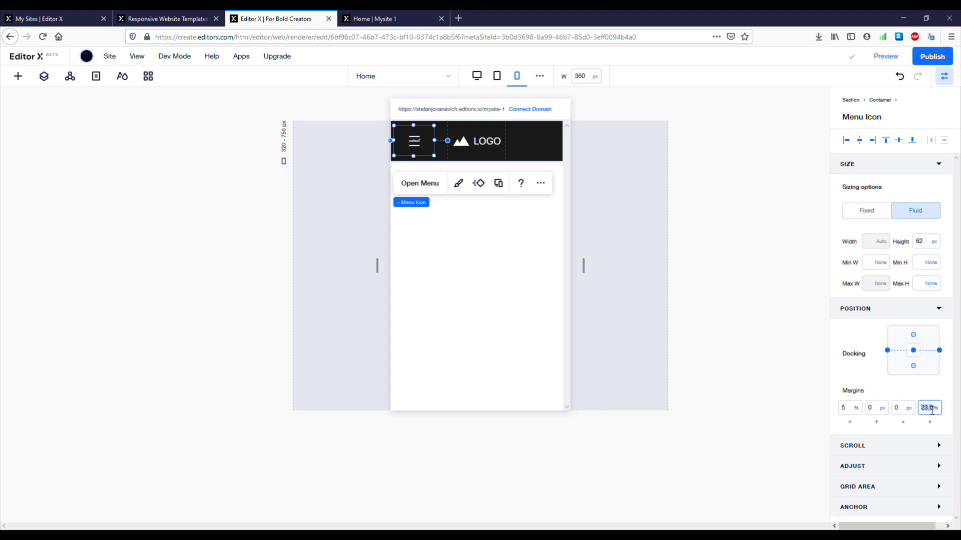
pyautogui.write('5')
pyautogui.press('Return')
# Compare the header at the tablet and desktop breakpoints, and return to the mobile breakpoint
pyautogui.click(495, 77)
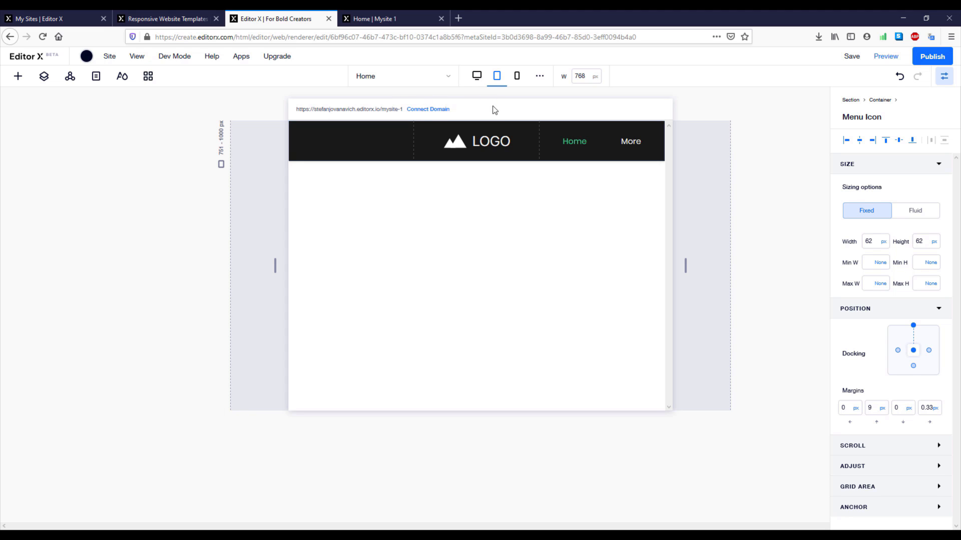
pyautogui.click(477, 78)
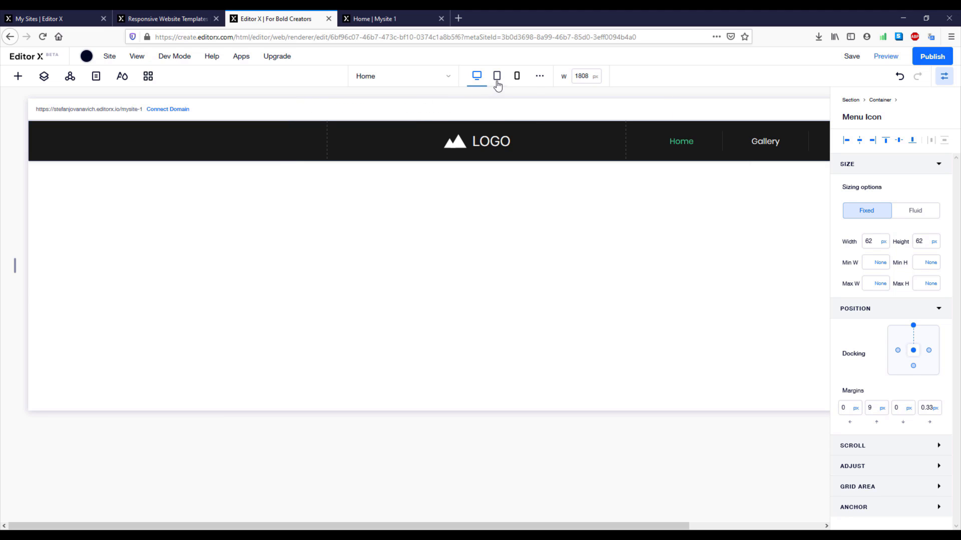
pyautogui.click(497, 79)
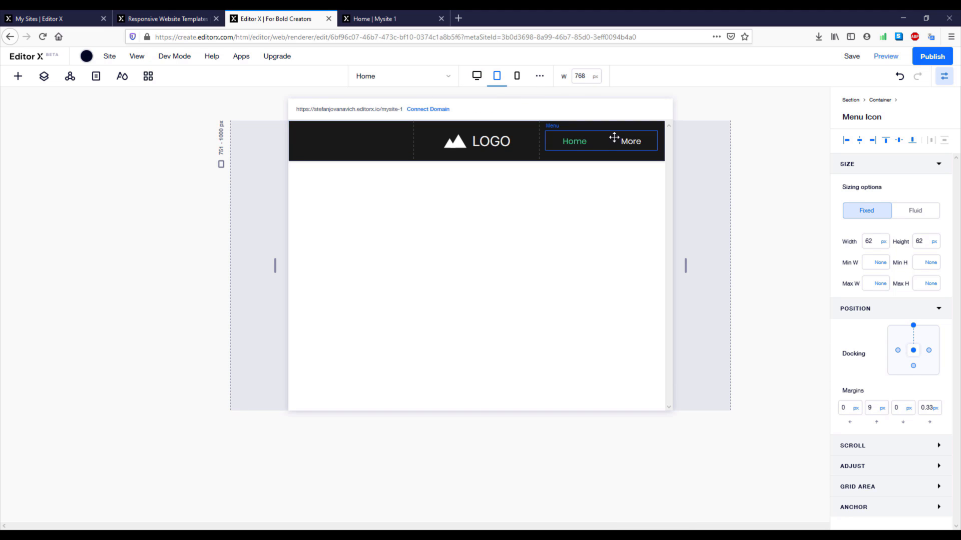
pyautogui.click(517, 80)
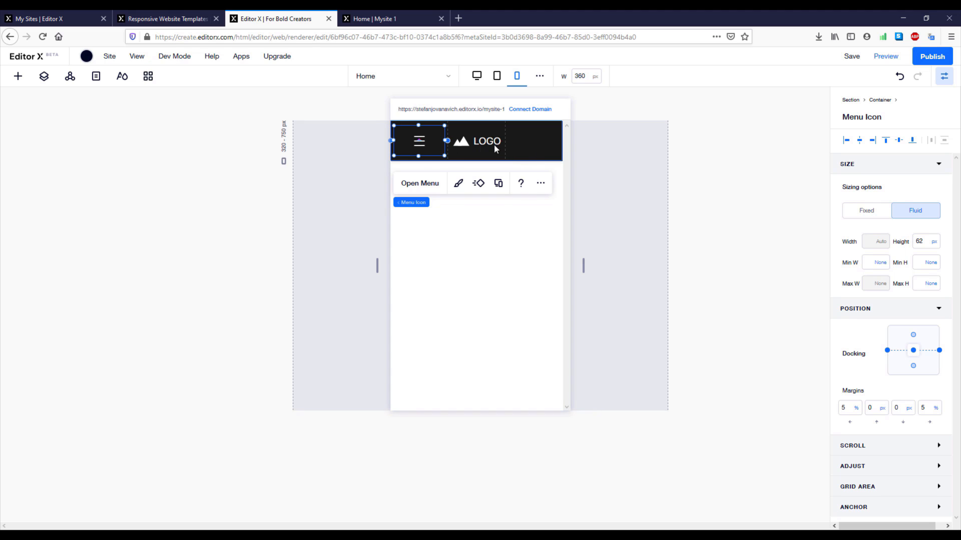
# Open the hamburger menu's container and set the vertical menu's vertical item spacing to 15
pyautogui.click(417, 184)
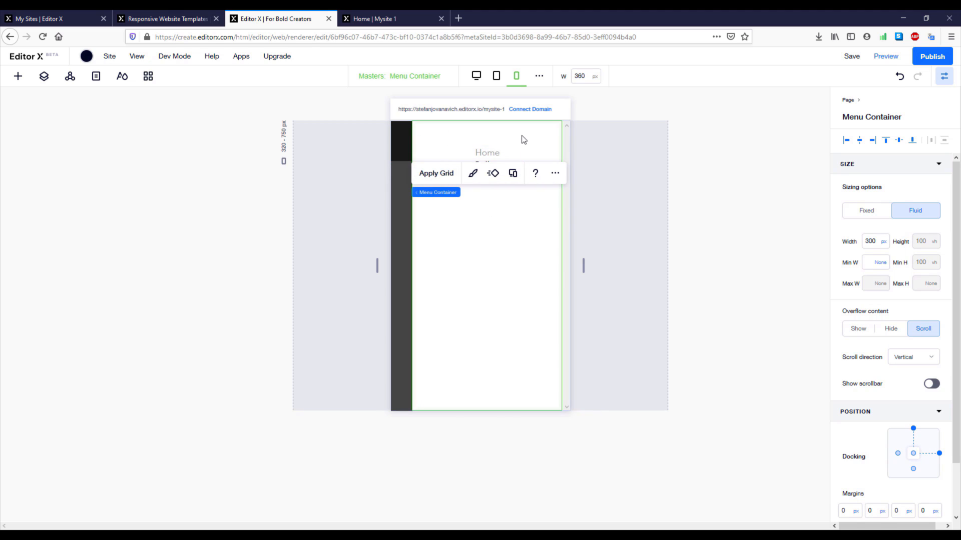
pyautogui.click(498, 149)
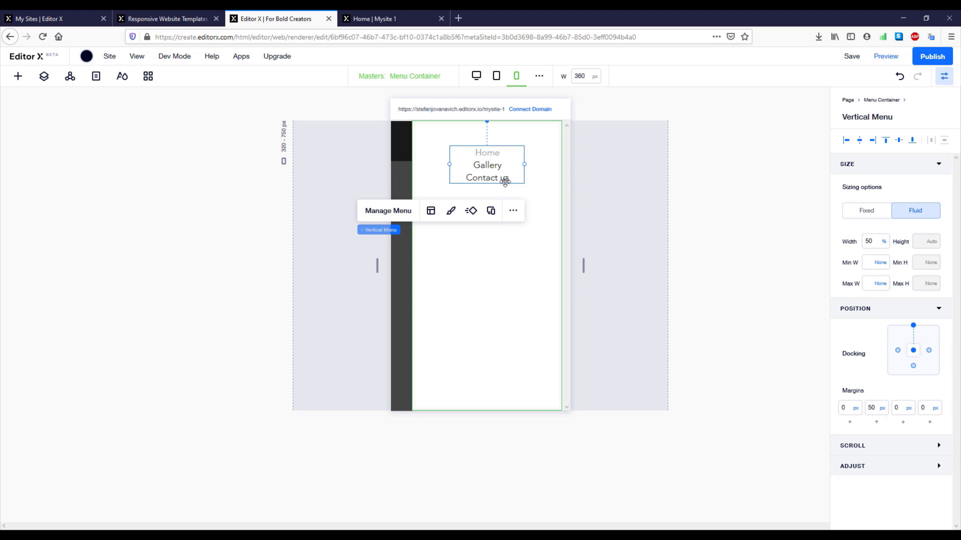
pyautogui.click(451, 210)
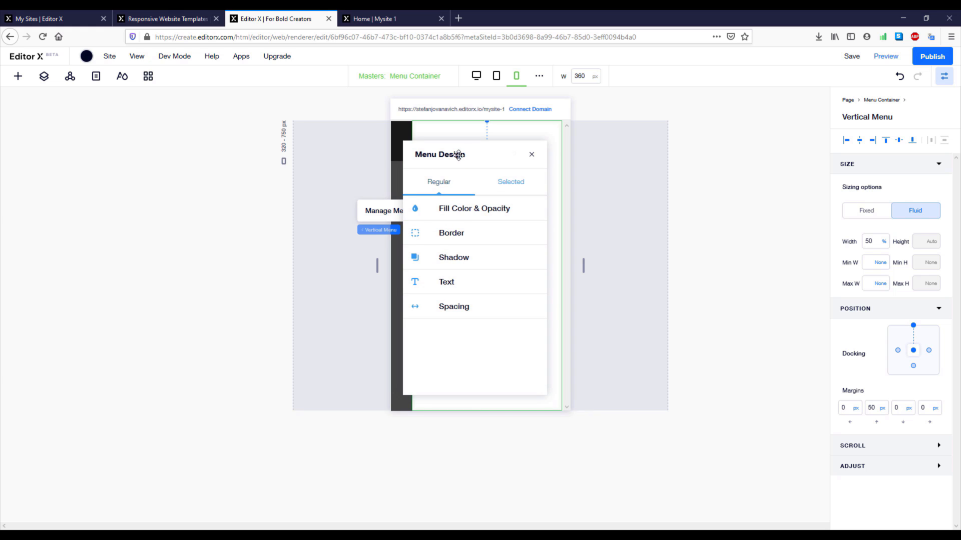
pyautogui.click(341, 307)
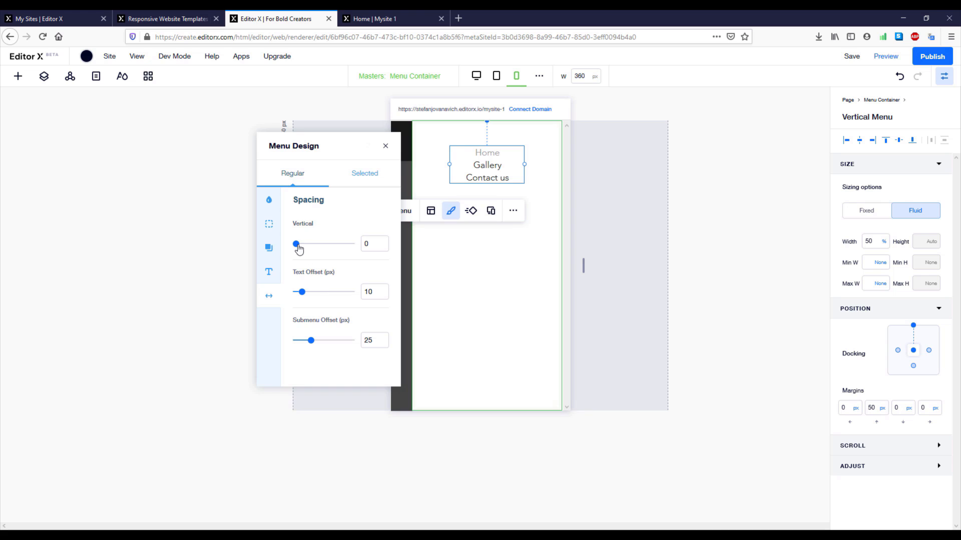
pyautogui.moveTo(297, 247); pyautogui.dragTo(358, 258)
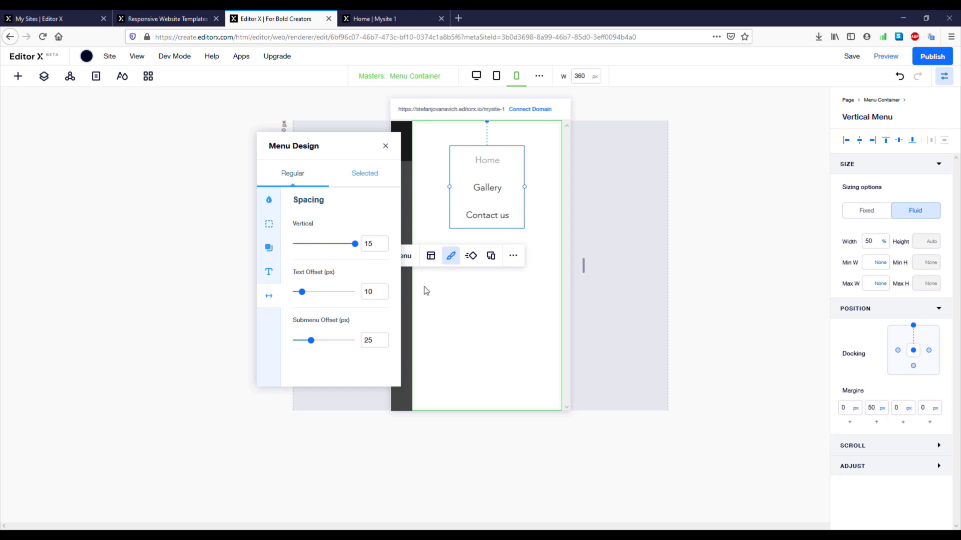
pyautogui.click(385, 147)
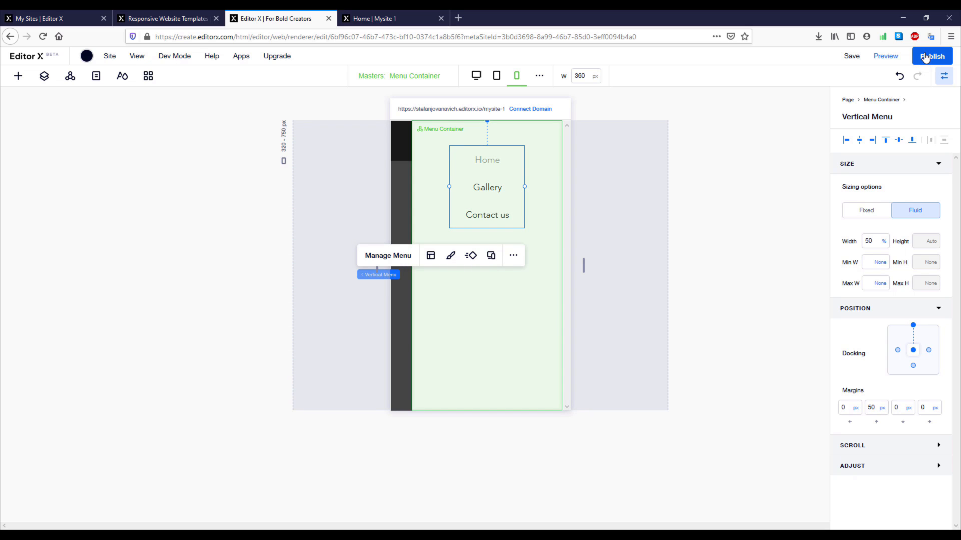
# Publish the site and reload its live Home page in the other browser tab
pyautogui.click(926, 58)
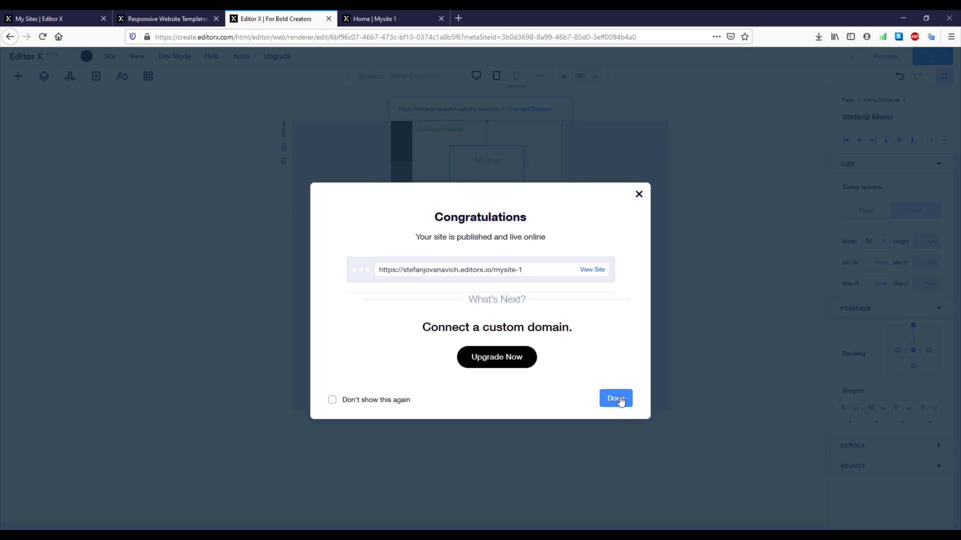
pyautogui.click(616, 399)
pyautogui.click(413, 15)
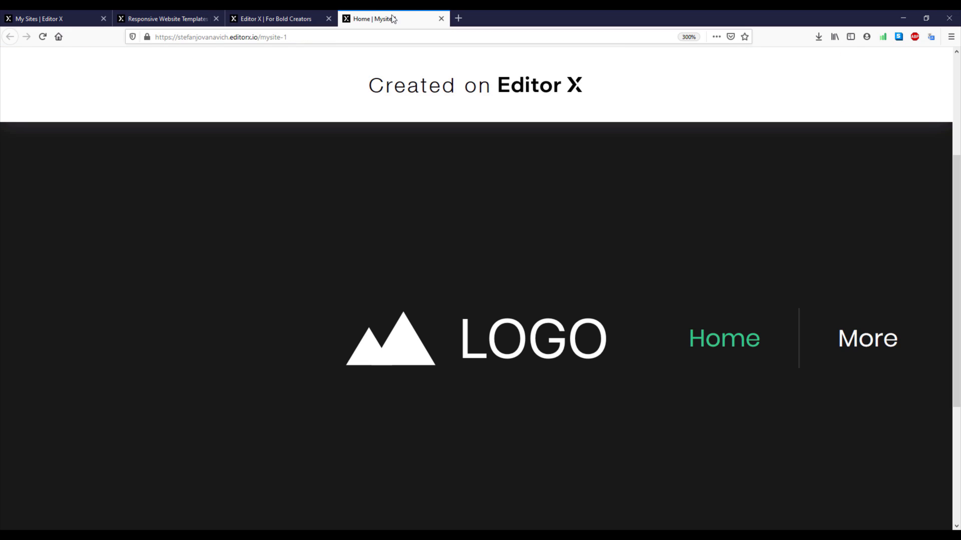
pyautogui.click(42, 36)
# Reduce the live page's zoom to 30% to examine how the header adapts to wide screens
pyautogui.hotkey('ctrl', '-')
pyautogui.hotkey('ctrl', '-')
pyautogui.hotkey('ctrl', '-')
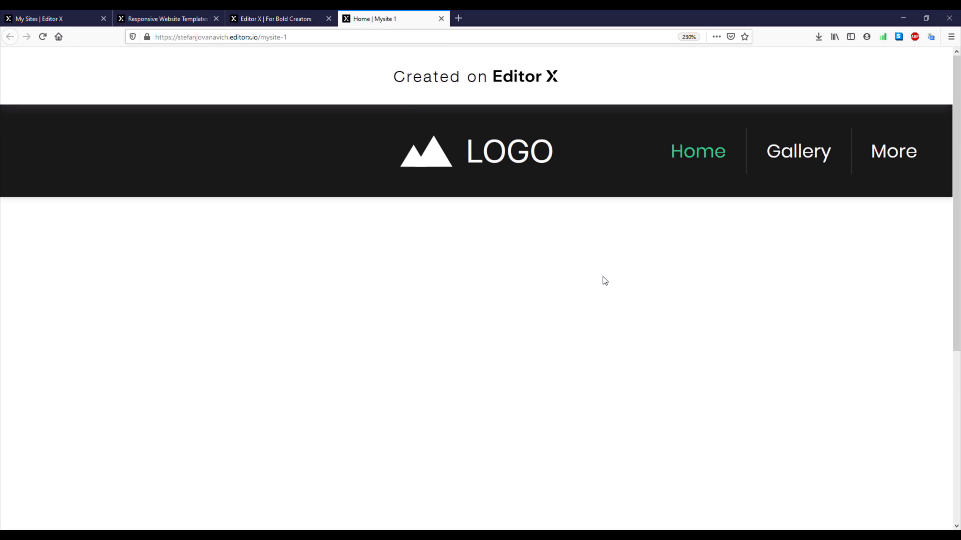
pyautogui.hotkey('ctrl', '-')
pyautogui.hotkey('ctrl', '-')
pyautogui.hotkey('ctrl', '-')
pyautogui.hotkey('ctrl', '-')
pyautogui.hotkey('ctrl', '-')
pyautogui.hotkey('ctrl', '-')
pyautogui.hotkey('ctrl', '-')
pyautogui.hotkey('ctrl', '-')
pyautogui.hotkey('ctrl', '-')
pyautogui.hotkey('ctrl', '-')
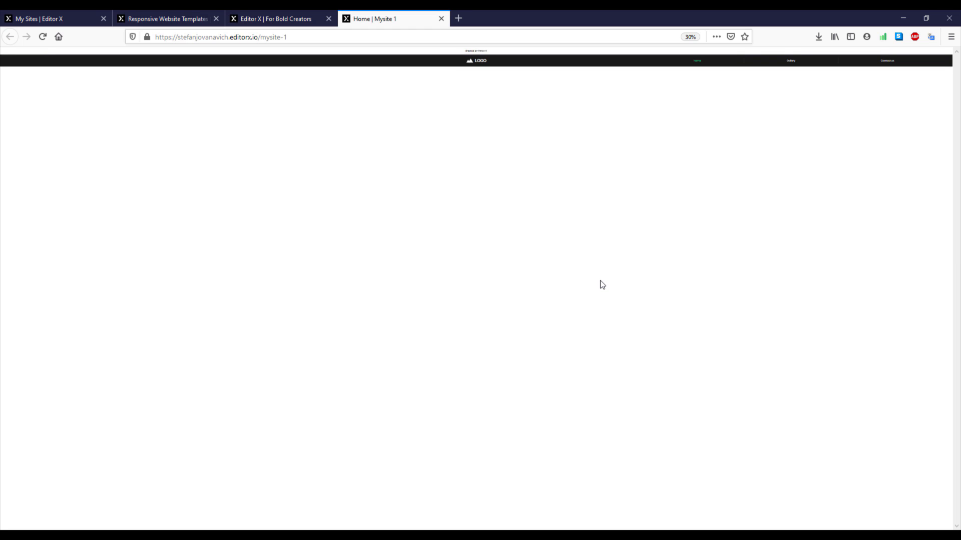
# Enlarge the live page to 300% zoom to examine how the header adapts down to mobile width
pyautogui.hotkey('ctrl', '+')
pyautogui.hotkey('ctrl', '+')
pyautogui.hotkey('ctrl', '+')
pyautogui.hotkey('ctrl', '+')
pyautogui.hotkey('ctrl', '+')
pyautogui.hotkey('ctrl', '+')
pyautogui.hotkey('ctrl', '+')
pyautogui.hotkey('ctrl', '+')
pyautogui.hotkey('ctrl', '+')
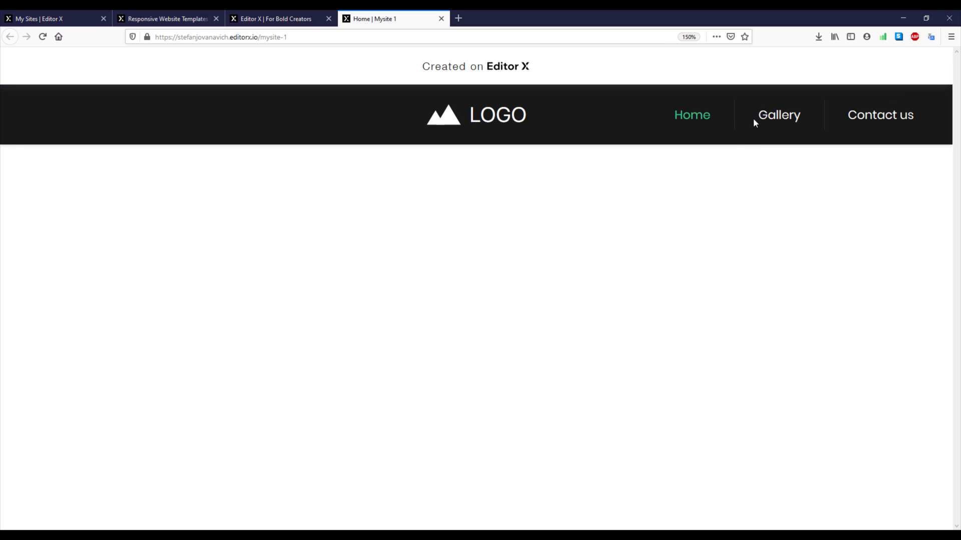
pyautogui.hotkey('ctrl', '+')
pyautogui.hotkey('ctrl', '+')
pyautogui.hotkey('ctrl', '+')
pyautogui.hotkey('ctrl', '+')
pyautogui.hotkey('ctrl', '+')
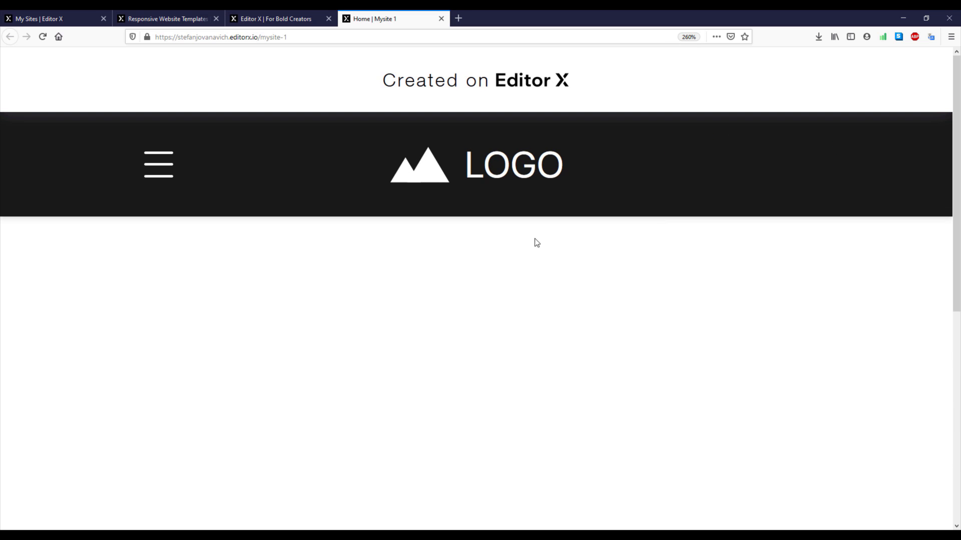
pyautogui.hotkey('ctrl', '+')
# Test opening and closing the live hamburger menu, and reduce the page zoom to 210% to recheck the horizontal menu
pyautogui.click(158, 181)
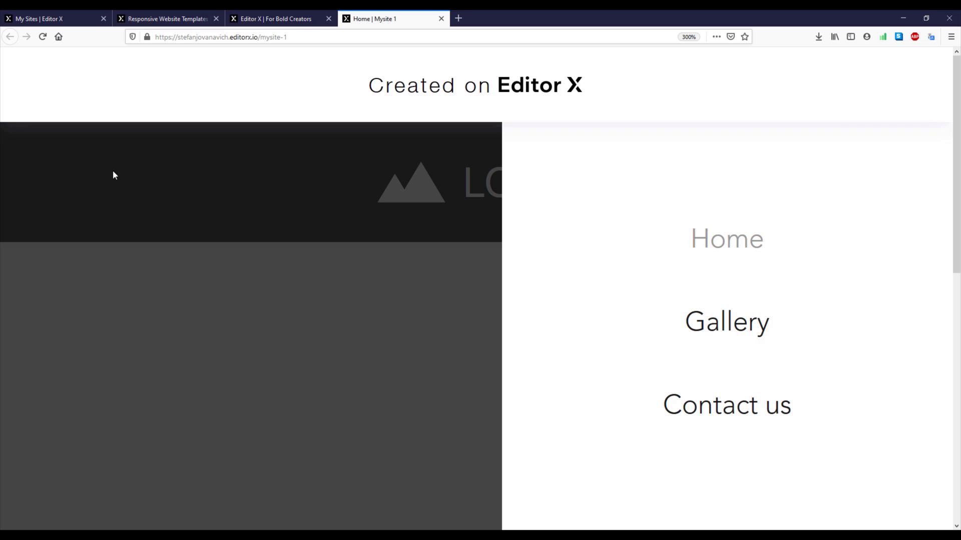
pyautogui.click(134, 189)
pyautogui.hotkey('ctrl', '-')
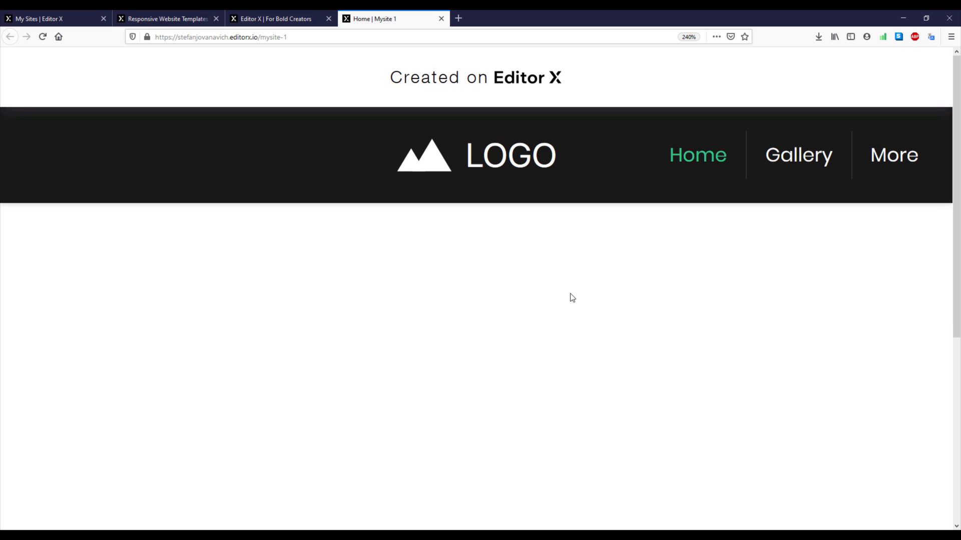
pyautogui.hotkey('ctrl', '-')
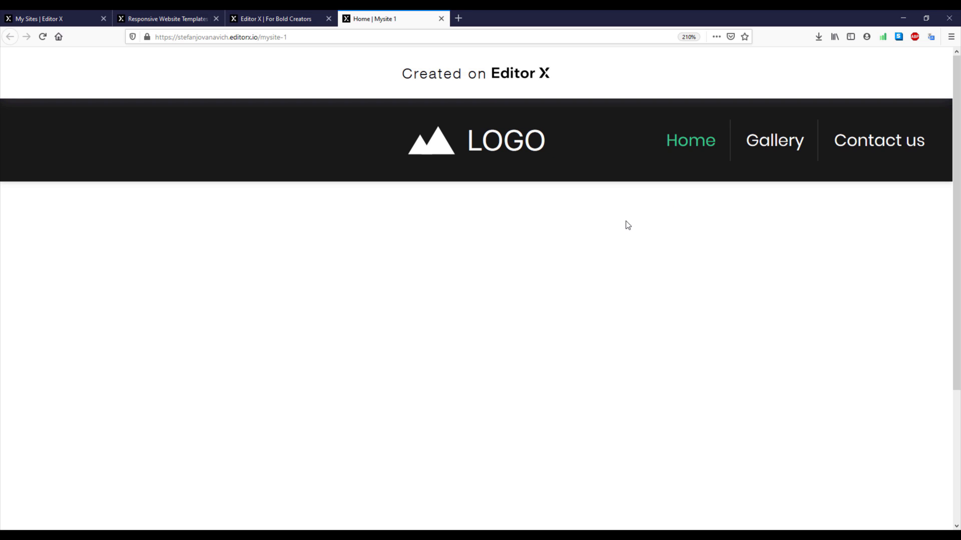